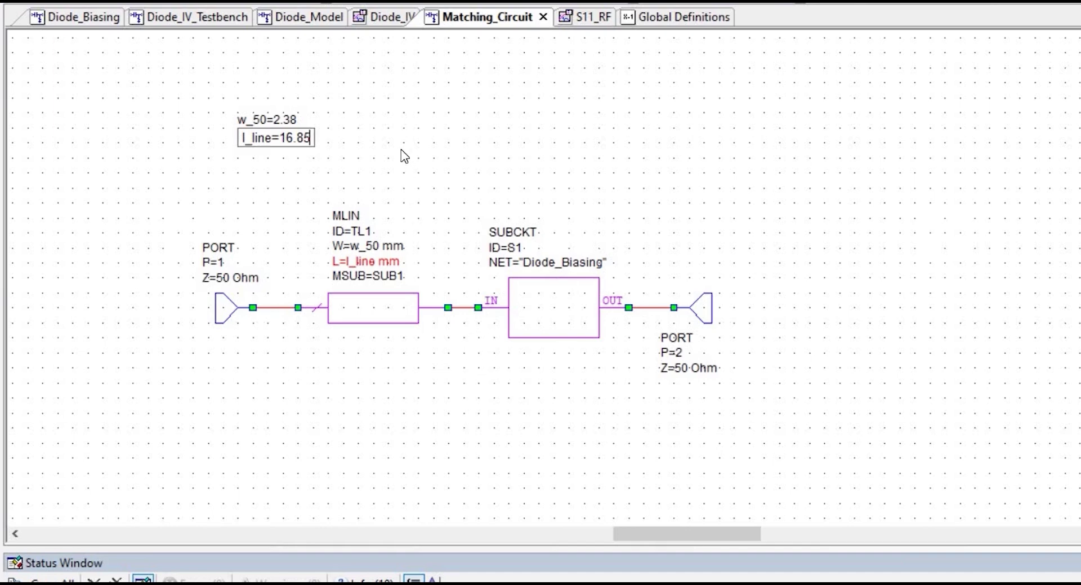
Finish the variable equation l_line=16.85 in the Matching_Circuit schematic
{"action": "left_click", "coordinate": [289, 151]}
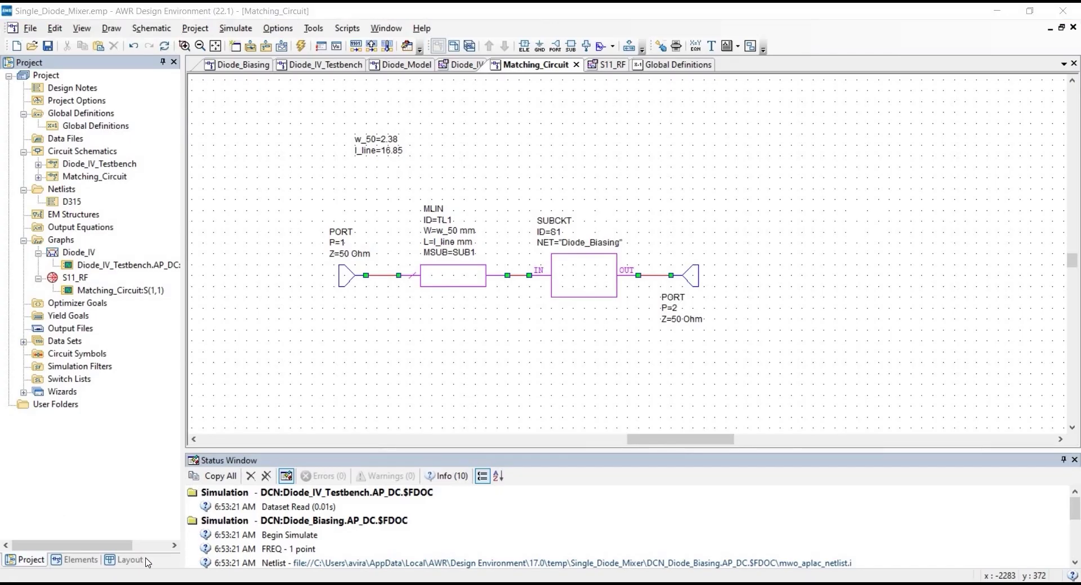
Place an MLEF open microstrip stub, rotated to hang vertically, on the wire between port 1 and the MLIN line
{"action": "left_click", "coordinate": [82, 559]}
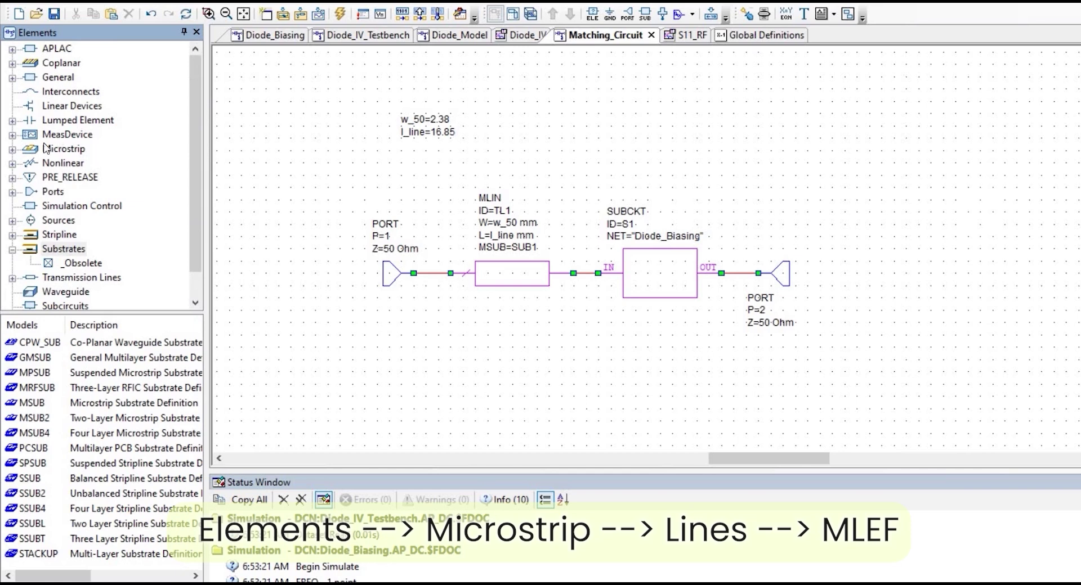
{"action": "left_click", "coordinate": [12, 151]}
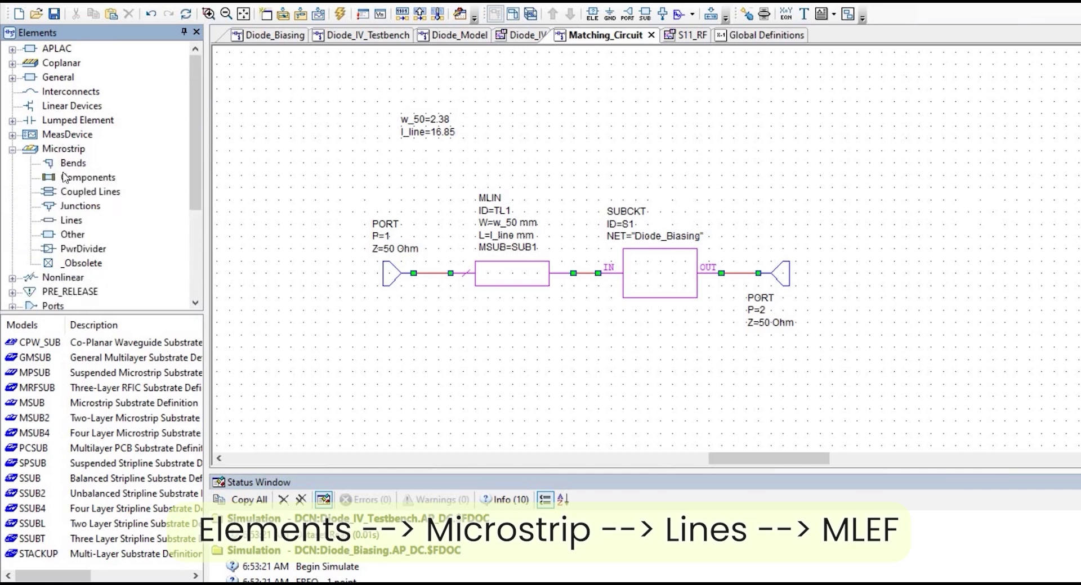
{"action": "left_click", "coordinate": [72, 220]}
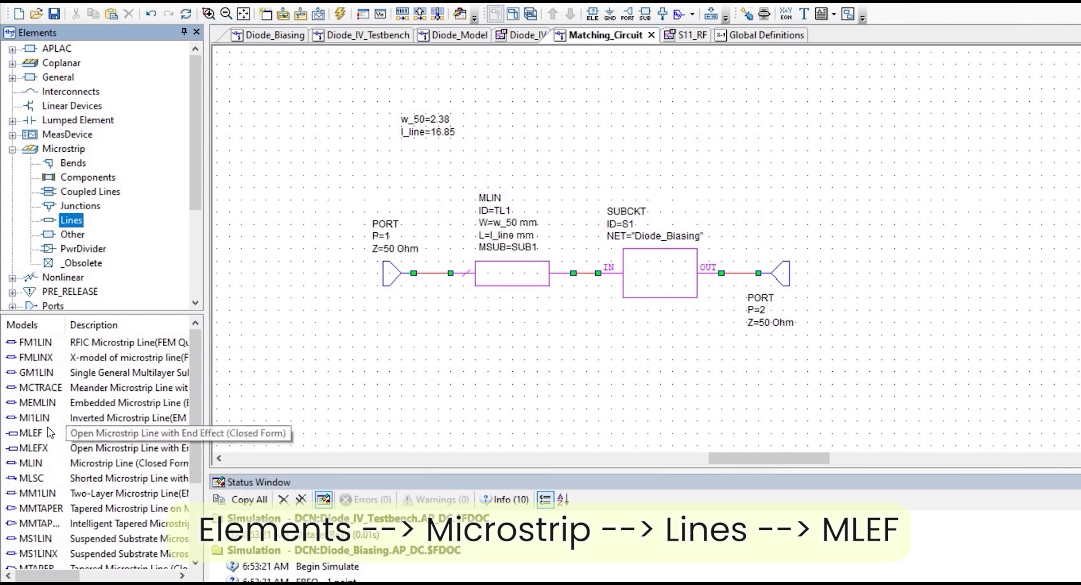
{"action": "left_click", "coordinate": [145, 435]}
{"action": "left_click_drag", "start_coordinate": [207, 435], "coordinate": [278, 435]}
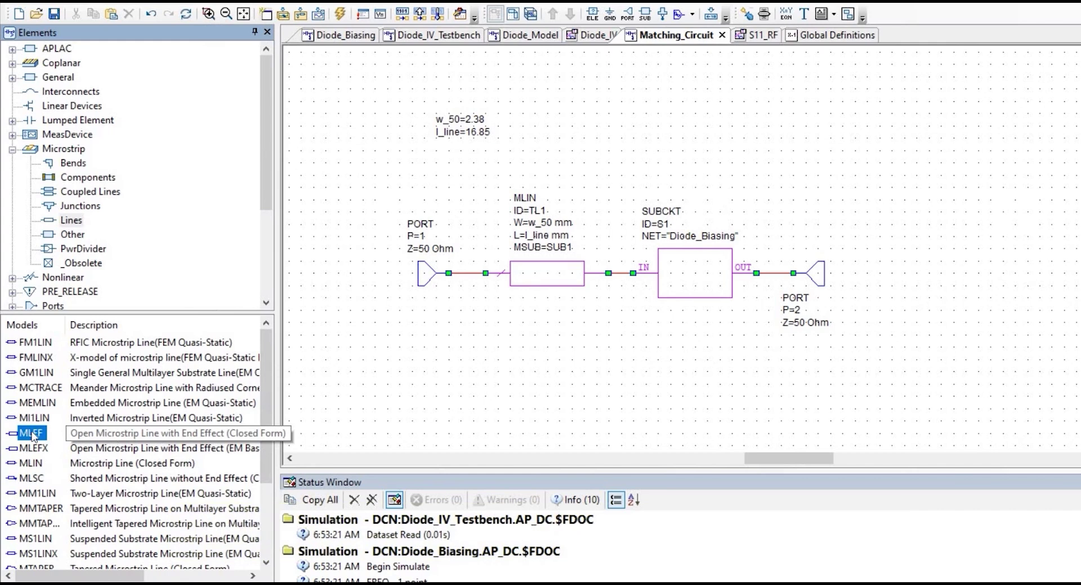
{"action": "left_click_drag", "start_coordinate": [26, 435], "coordinate": [455, 360]}
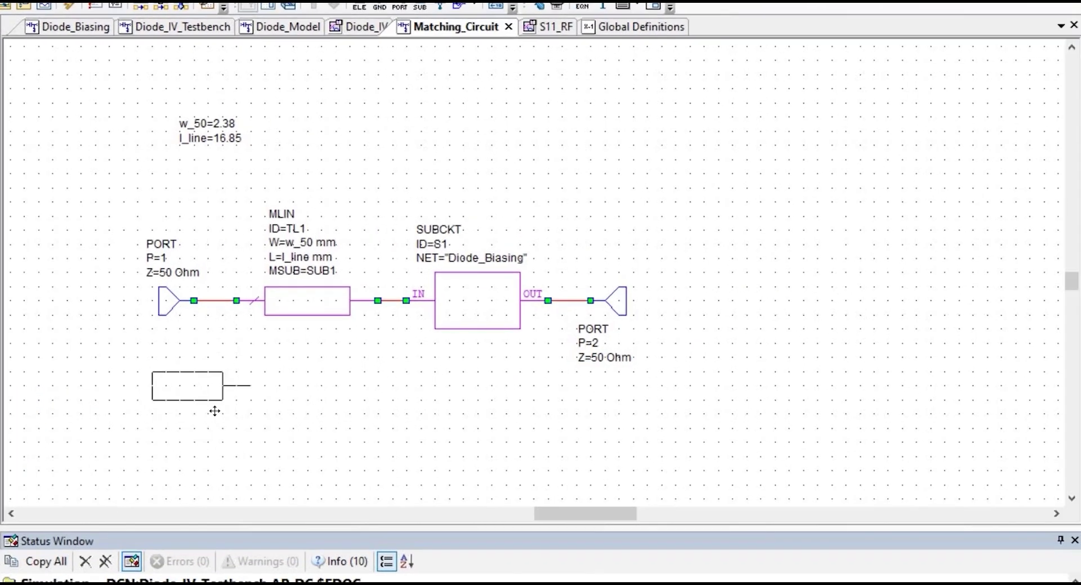
{"action": "right_click", "coordinate": [484, 343]}
{"action": "left_click", "coordinate": [251, 365]}
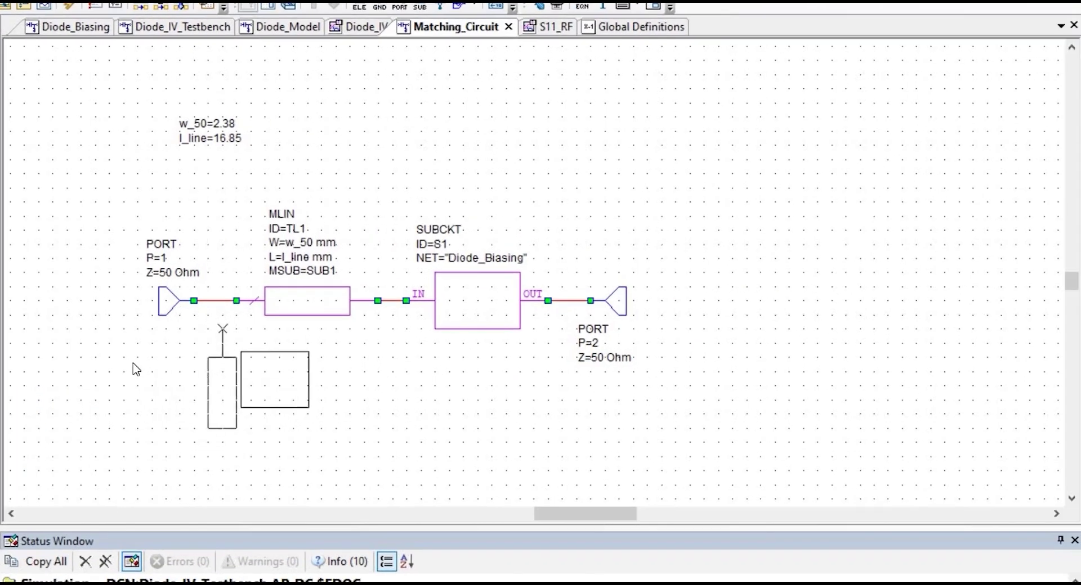
{"action": "left_click", "coordinate": [225, 310]}
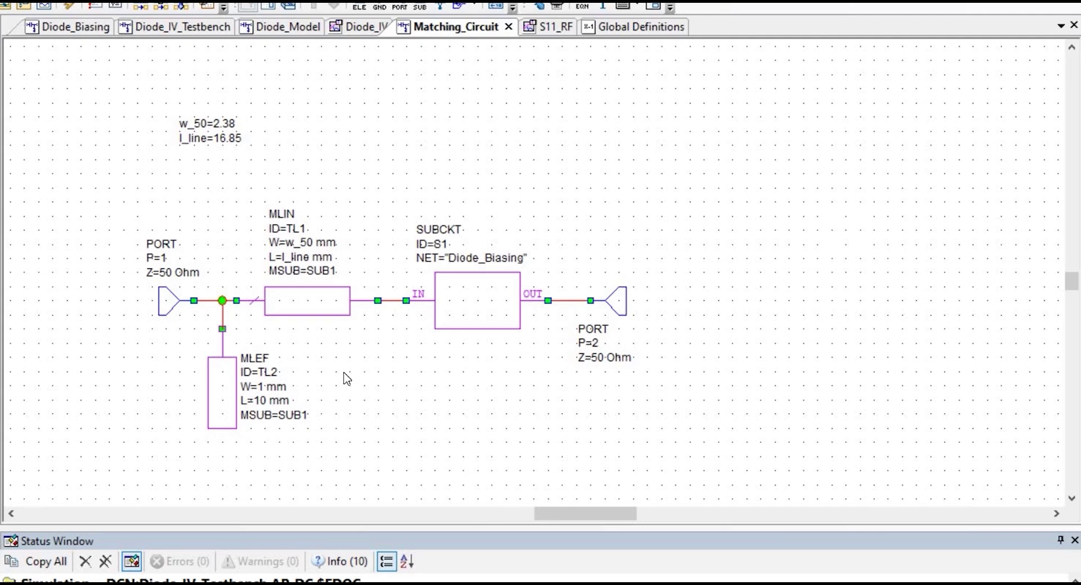
Set the MLEF stub's width W to w_50 and its length L to l_stub
{"action": "double_click", "coordinate": [264, 387]}
{"action": "type", "text": "w"}
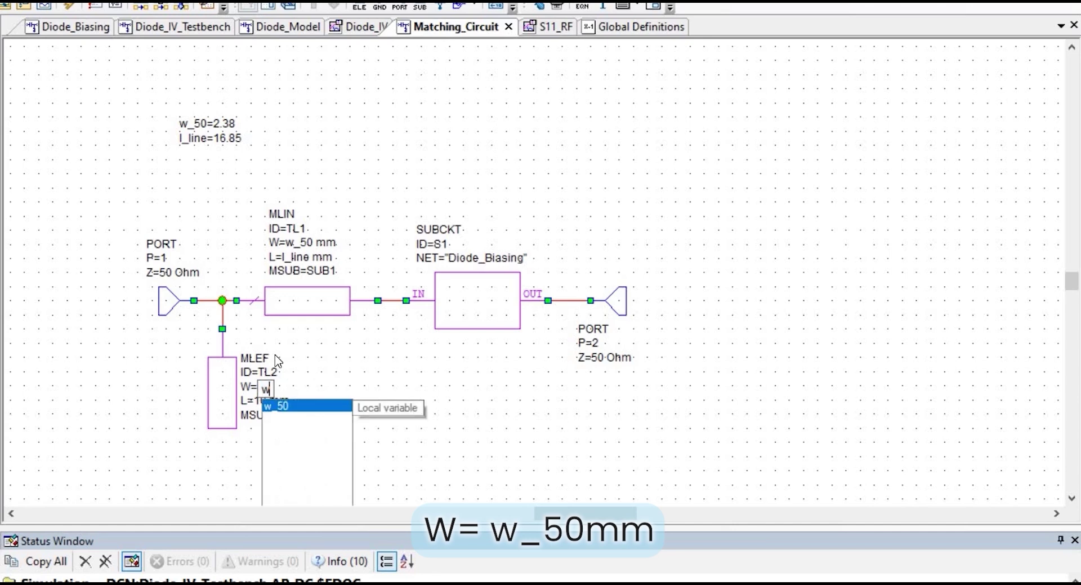
{"action": "type", "text": "_50"}
{"action": "left_click", "coordinate": [334, 360]}
{"action": "double_click", "coordinate": [264, 402]}
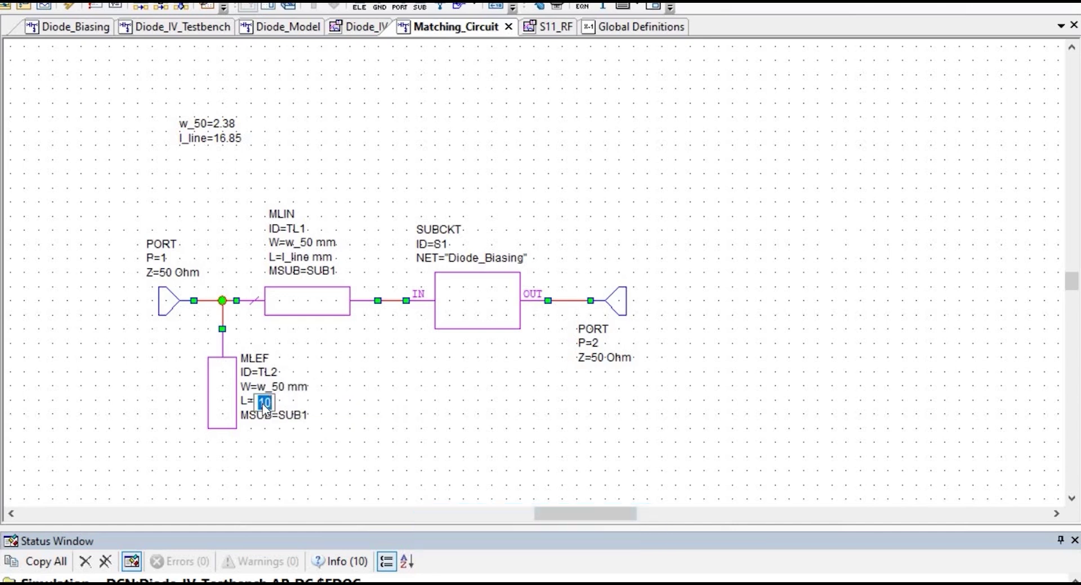
{"action": "type", "text": "l"}
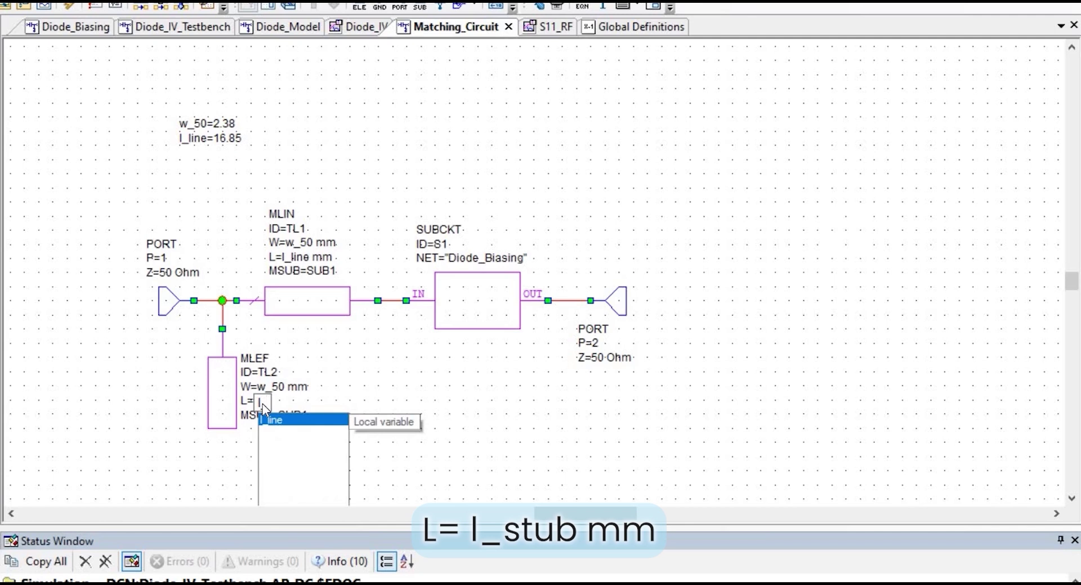
{"action": "type", "text": "_st"}
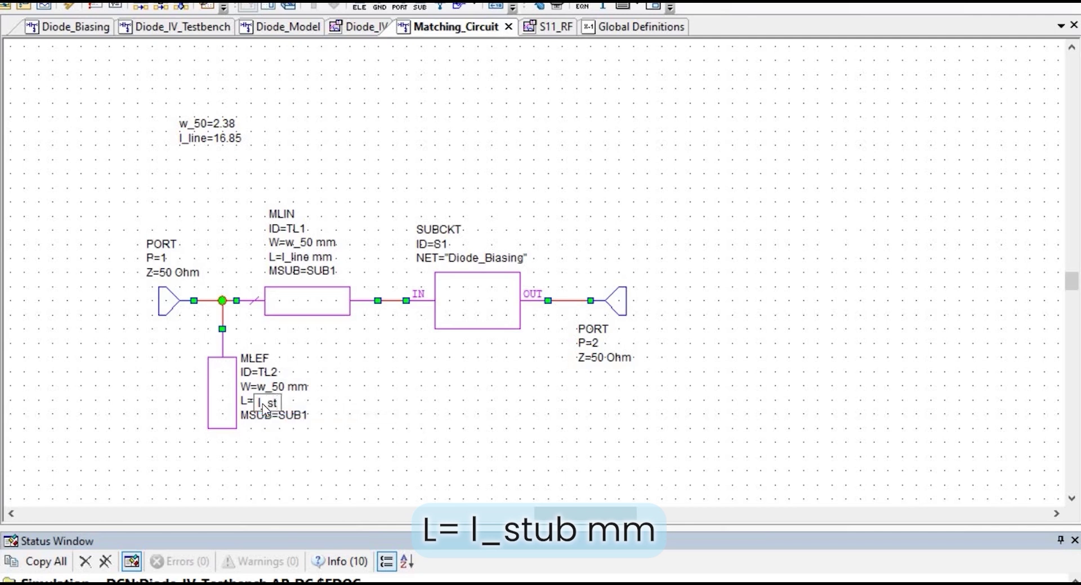
{"action": "type", "text": "ub"}
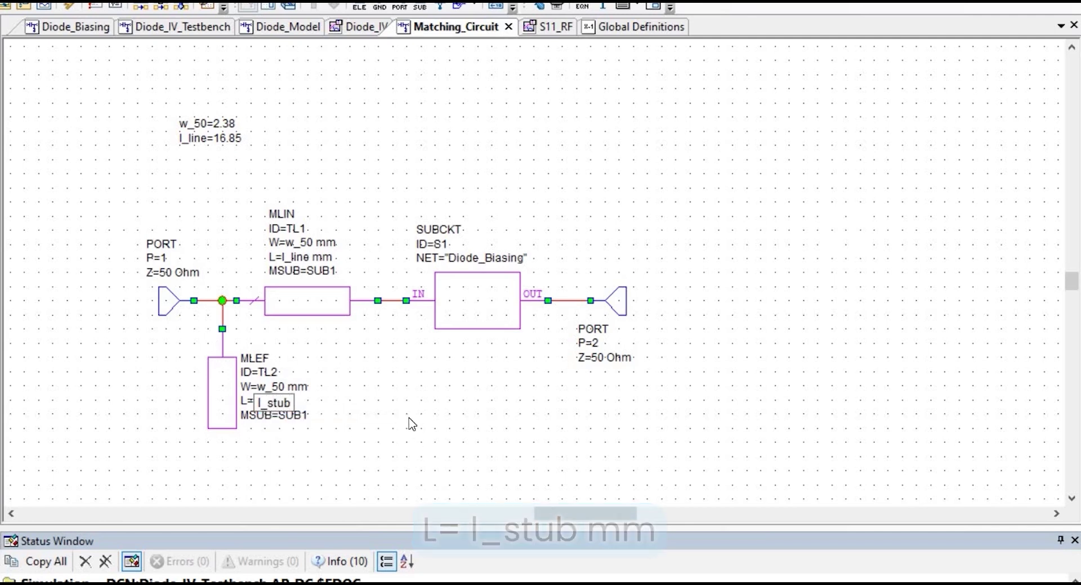
Duplicate the l_line equation below the existing variables and change the copy to l_stub=19.5
{"action": "left_click", "coordinate": [209, 138]}
{"action": "key", "text": "ctrl+c"}
{"action": "key", "text": "ctrl+v"}
{"action": "left_click", "coordinate": [213, 178]}
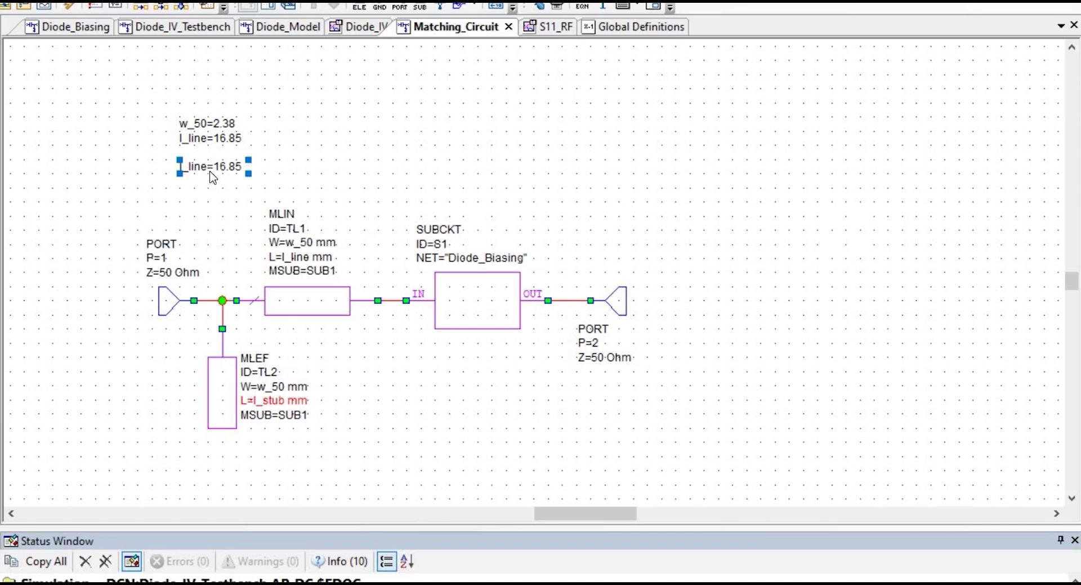
{"action": "double_click", "coordinate": [211, 170]}
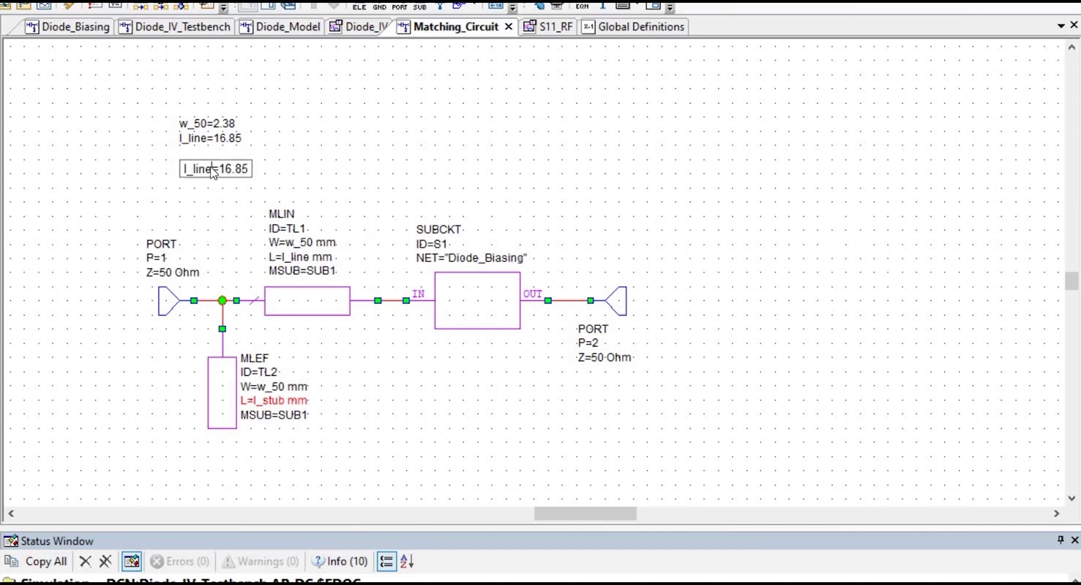
{"action": "key", "text": "BackSpace"}
{"action": "key", "text": "BackSpace"}
{"action": "key", "text": "BackSpace"}
{"action": "key", "text": "BackSpace"}
{"action": "type", "text": "stub"}
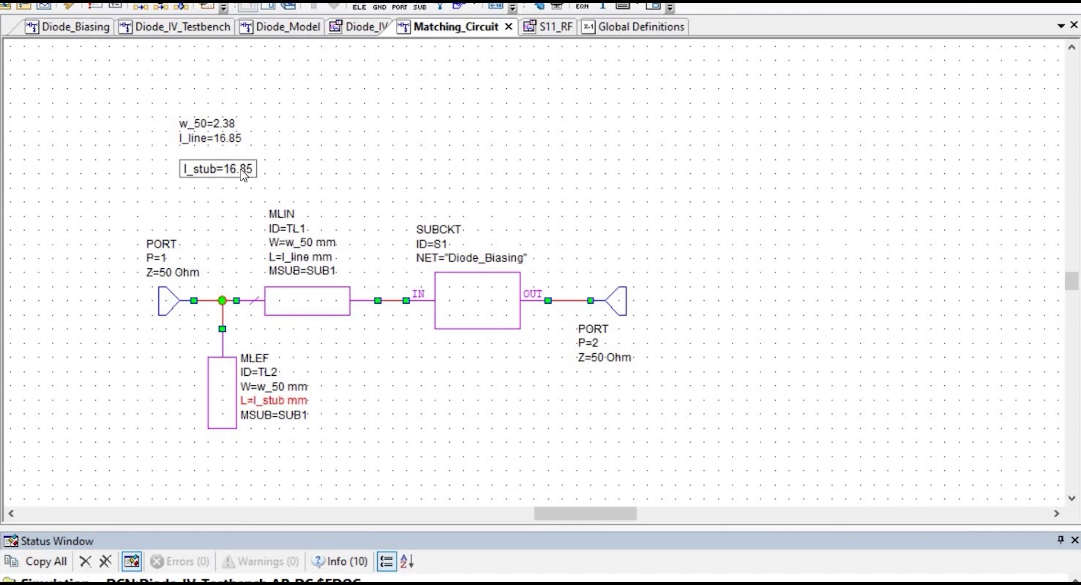
{"action": "key", "text": "BackSpace"}
{"action": "key", "text": "BackSpace"}
{"action": "key", "text": "BackSpace"}
{"action": "key", "text": "BackSpace"}
{"action": "key", "text": "BackSpace"}
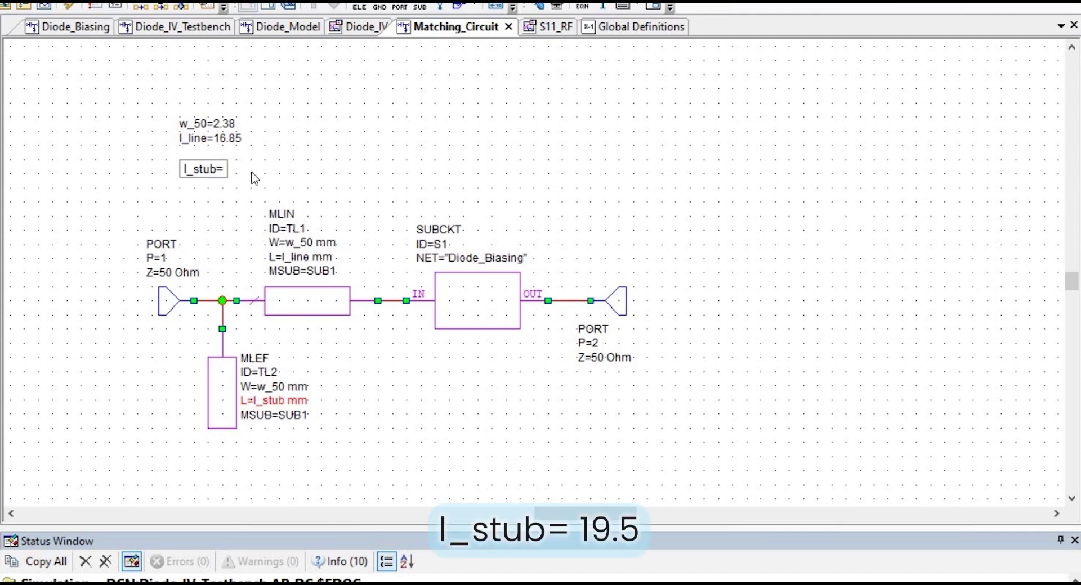
{"action": "type", "text": "19.5"}
{"action": "key", "text": "Return"}
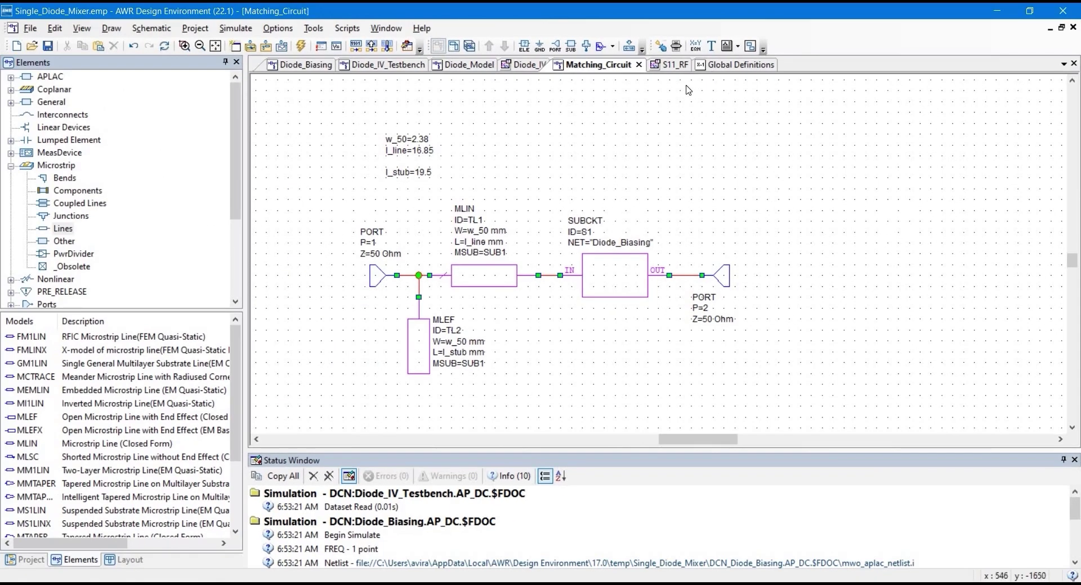
Run the simulation with the S11_RF Smith chart displayed, and close the simulation window when it finishes
{"action": "left_click", "coordinate": [670, 65]}
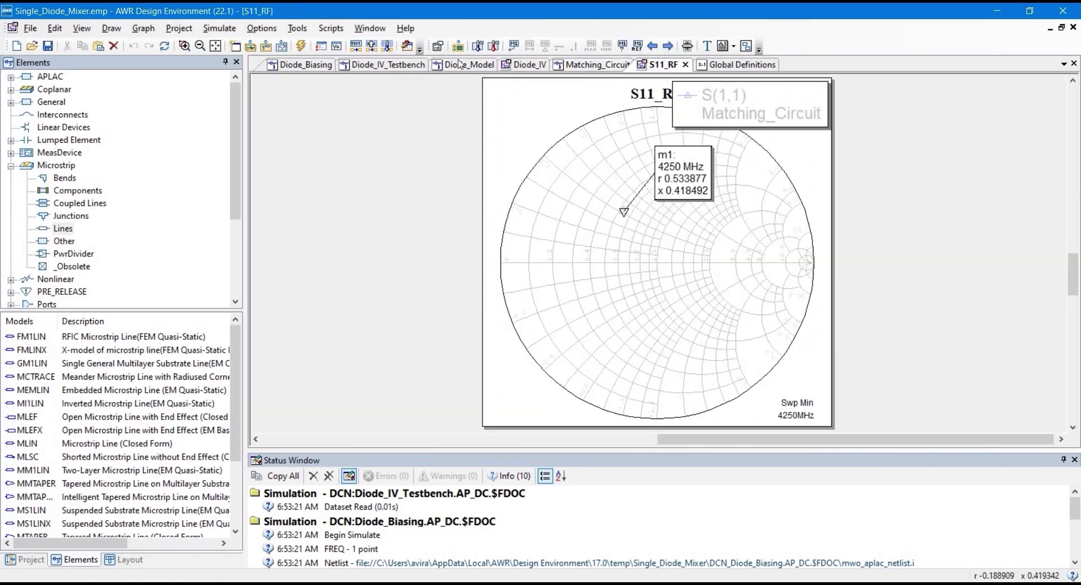
{"action": "left_click", "coordinate": [303, 46]}
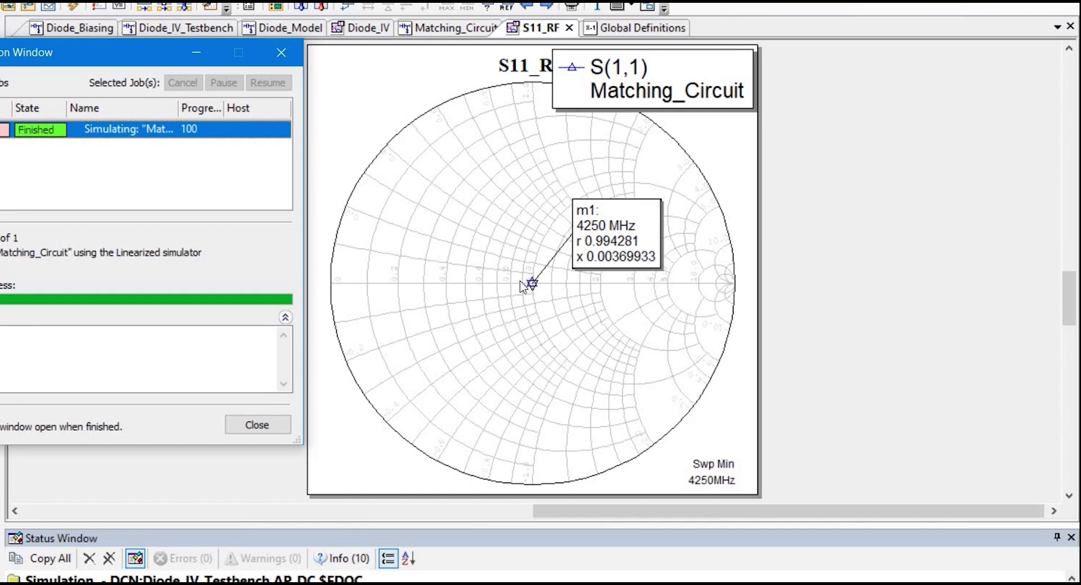
{"action": "left_click", "coordinate": [284, 61]}
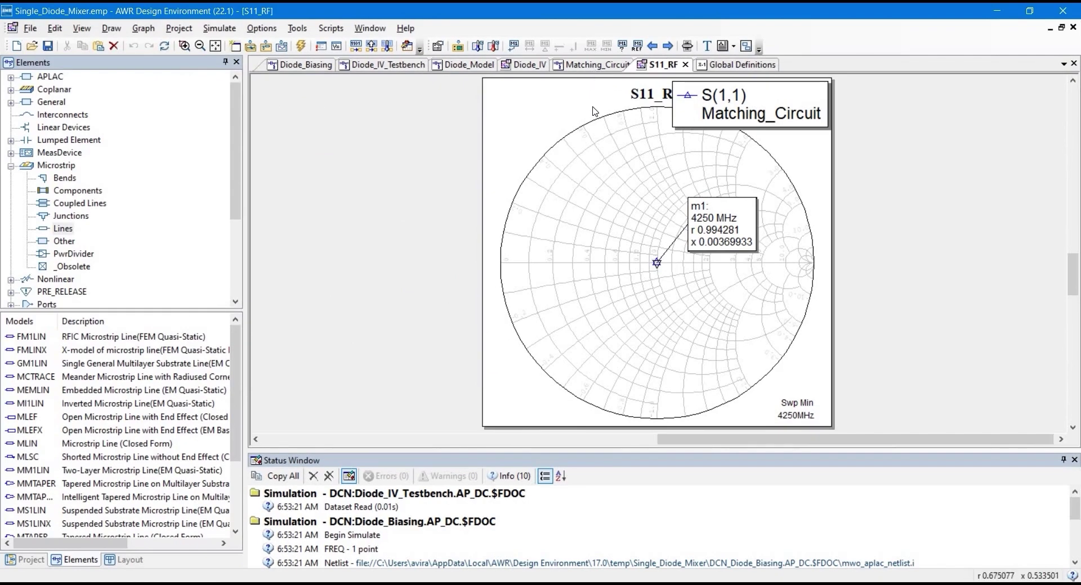
Mark the l_line and l_stub variables in Matching_Circuit as tunable with the Tune Tool
{"action": "left_click", "coordinate": [589, 65]}
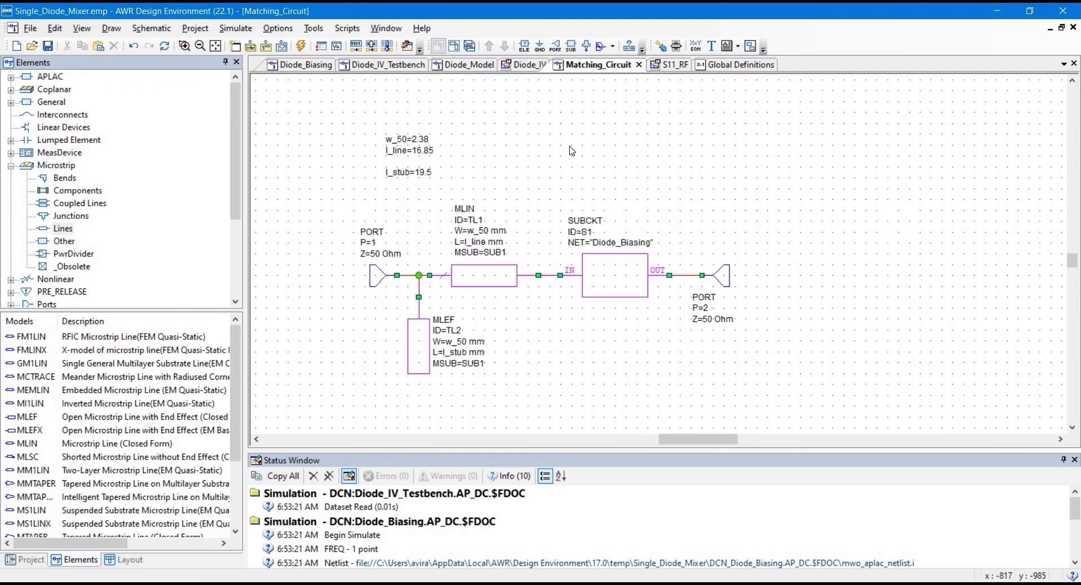
{"action": "left_click", "coordinate": [661, 47]}
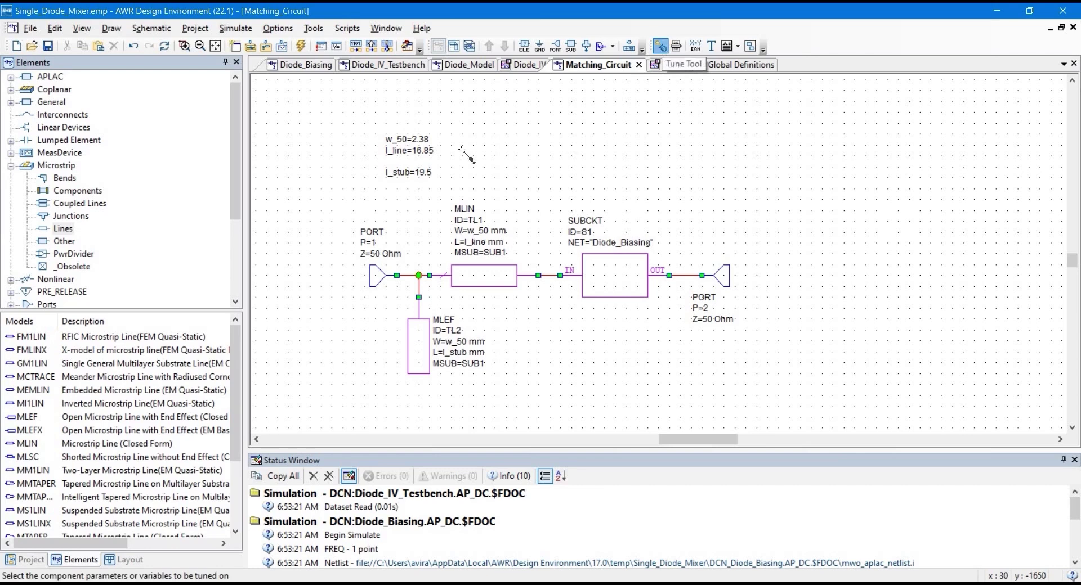
{"action": "left_click", "coordinate": [400, 152]}
{"action": "left_click", "coordinate": [401, 173]}
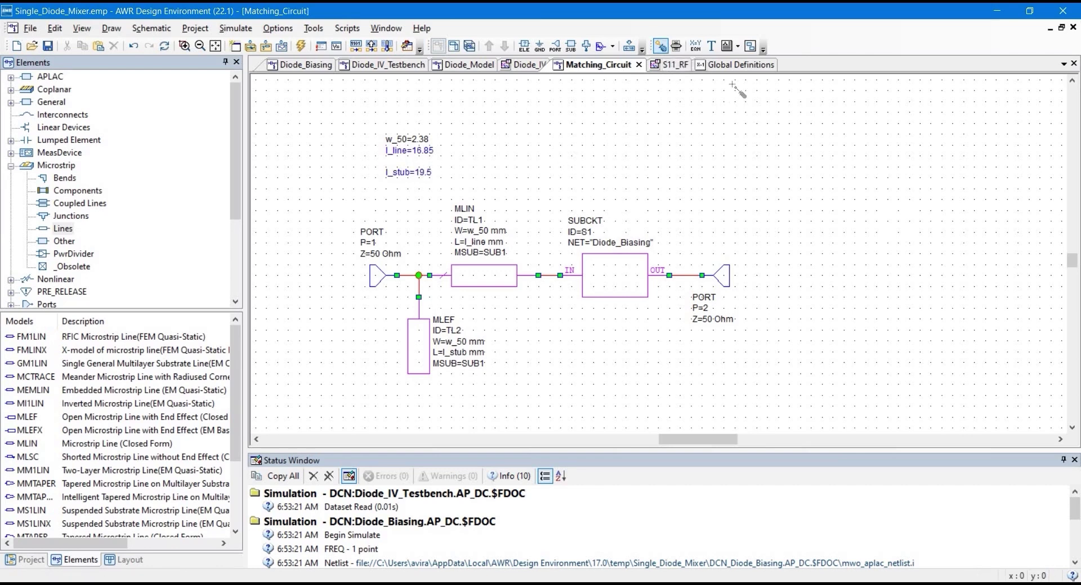
Open the Tuner beside the S11_RF graph and try tuning l_stub to 19.7 and l_line to 16.25
{"action": "left_click", "coordinate": [674, 66]}
{"action": "key", "text": "F10"}
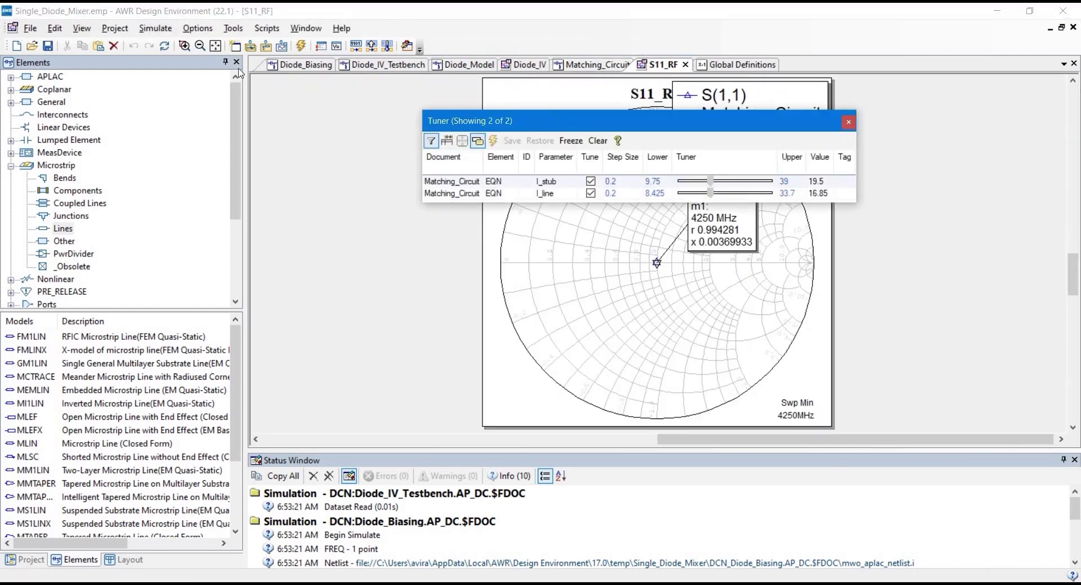
{"action": "left_click_drag", "start_coordinate": [558, 122], "coordinate": [204, 81]}
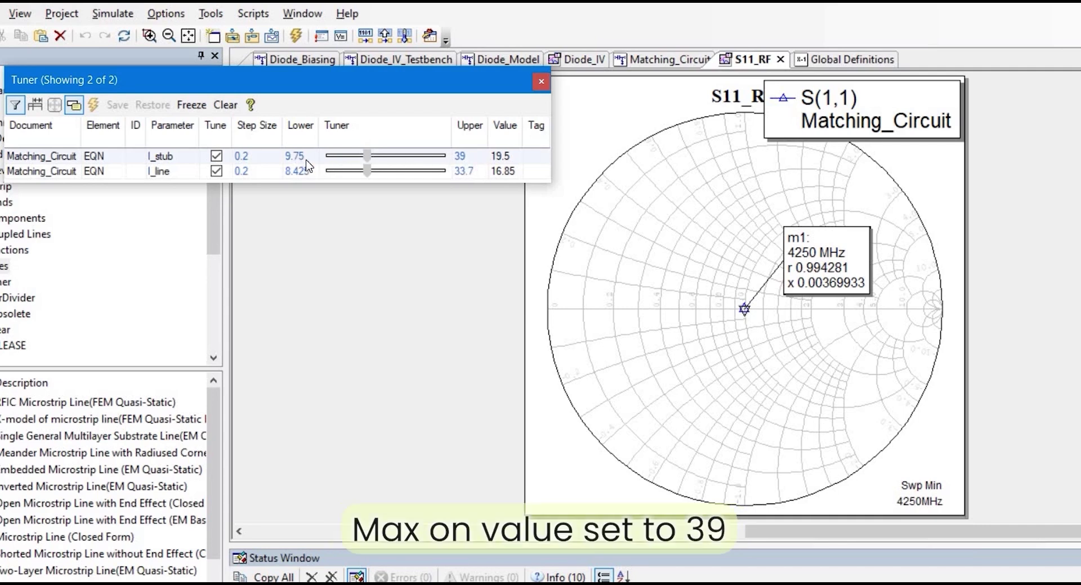
{"action": "mouse_move", "coordinate": [366, 163]}
{"action": "left_mouse_down"}
{"action": "mouse_move", "coordinate": [379, 160]}
{"action": "mouse_move", "coordinate": [348, 167]}
{"action": "mouse_move", "coordinate": [413, 176]}
{"action": "mouse_move", "coordinate": [373, 176]}
{"action": "mouse_move", "coordinate": [388, 175]}
{"action": "mouse_move", "coordinate": [359, 157]}
{"action": "mouse_move", "coordinate": [376, 158]}
{"action": "mouse_move", "coordinate": [368, 163]}
{"action": "mouse_move", "coordinate": [381, 177]}
{"action": "mouse_move", "coordinate": [364, 173]}
{"action": "left_mouse_up"}
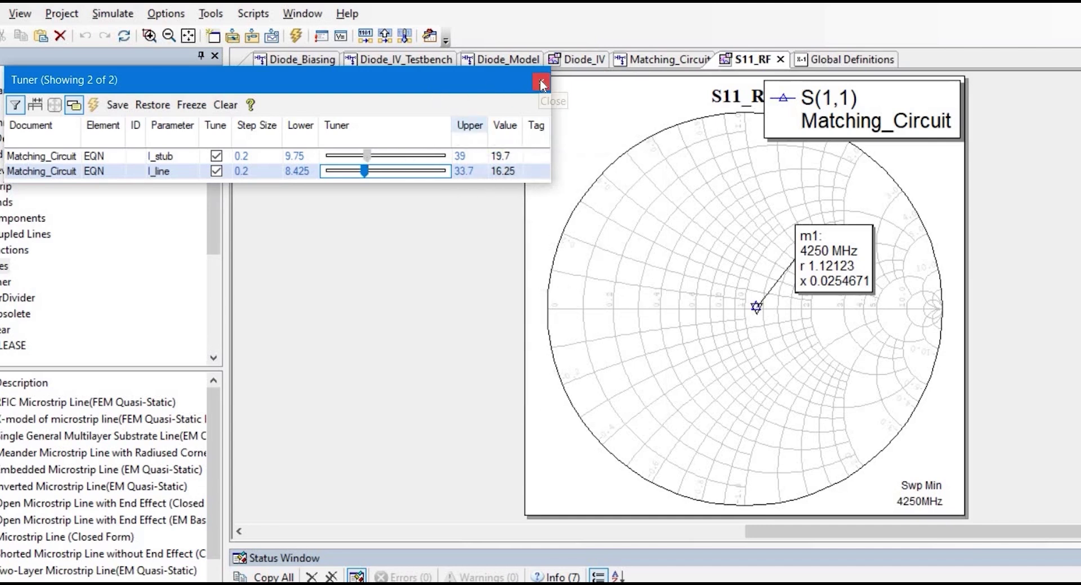
Set l_stub back to 19.5 and l_line back to 16.85 in the Tuner, then close it
{"action": "key", "text": "Up"}
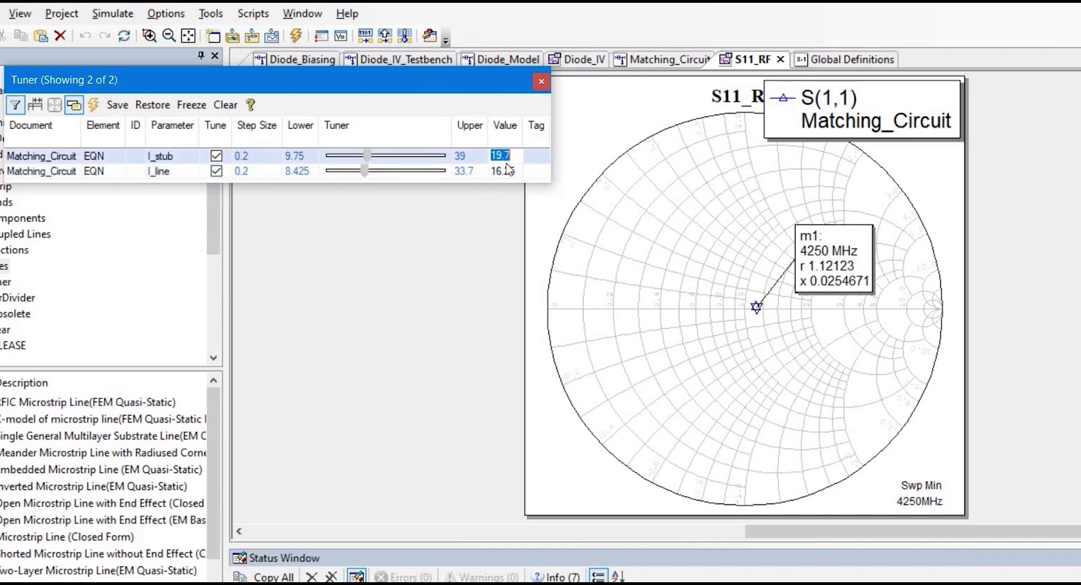
{"action": "type", "text": "19.5"}
{"action": "left_click", "coordinate": [515, 175]}
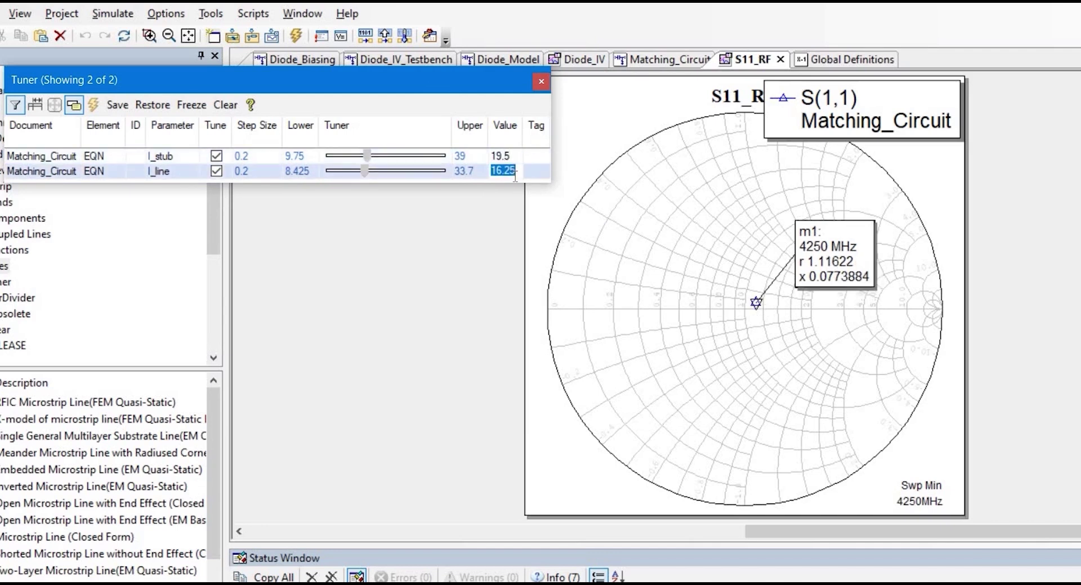
{"action": "type", "text": "16.85"}
{"action": "key", "text": "Return"}
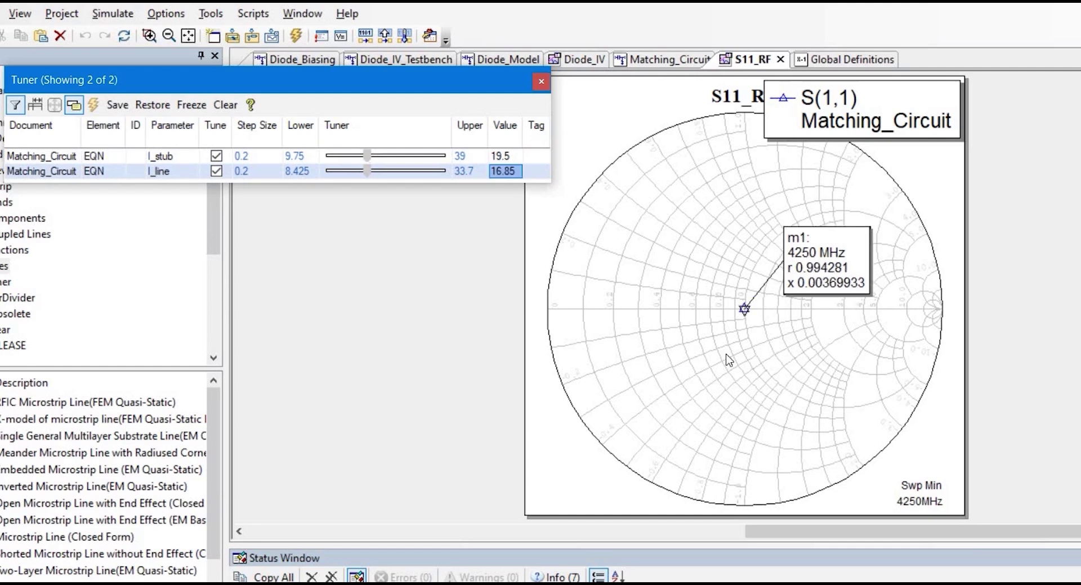
{"action": "left_click", "coordinate": [540, 83]}
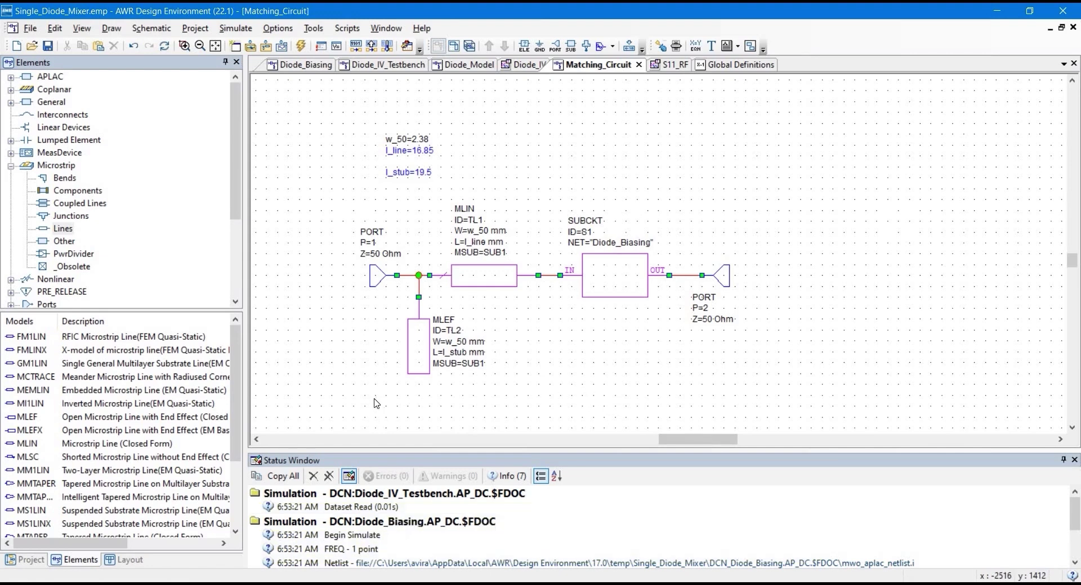
Create a new circuit schematic named RF_Matchnw in the project
{"action": "left_click", "coordinate": [28, 560]}
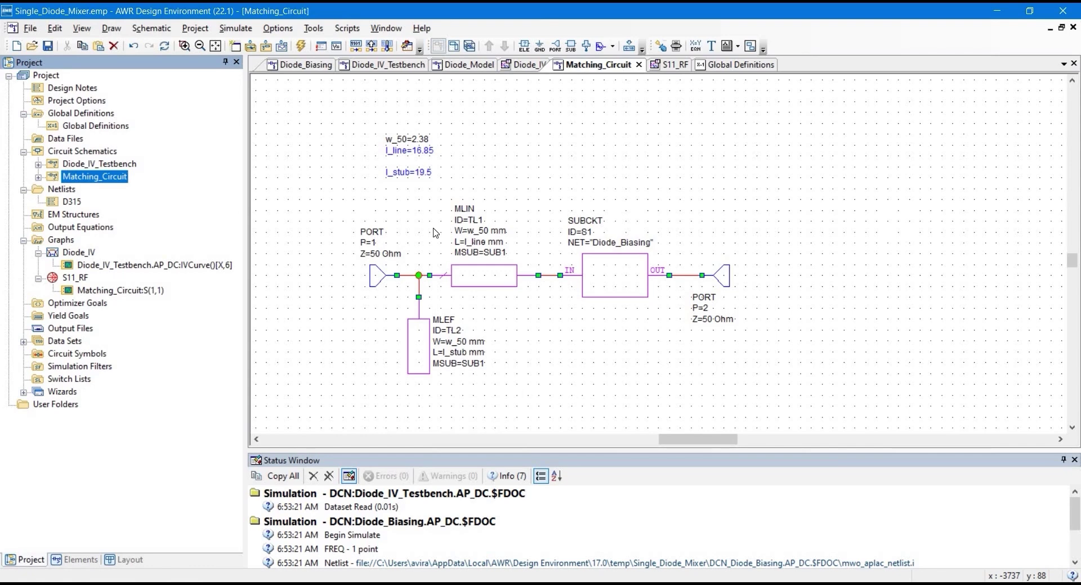
{"action": "right_click", "coordinate": [113, 152]}
{"action": "key", "text": "Return"}
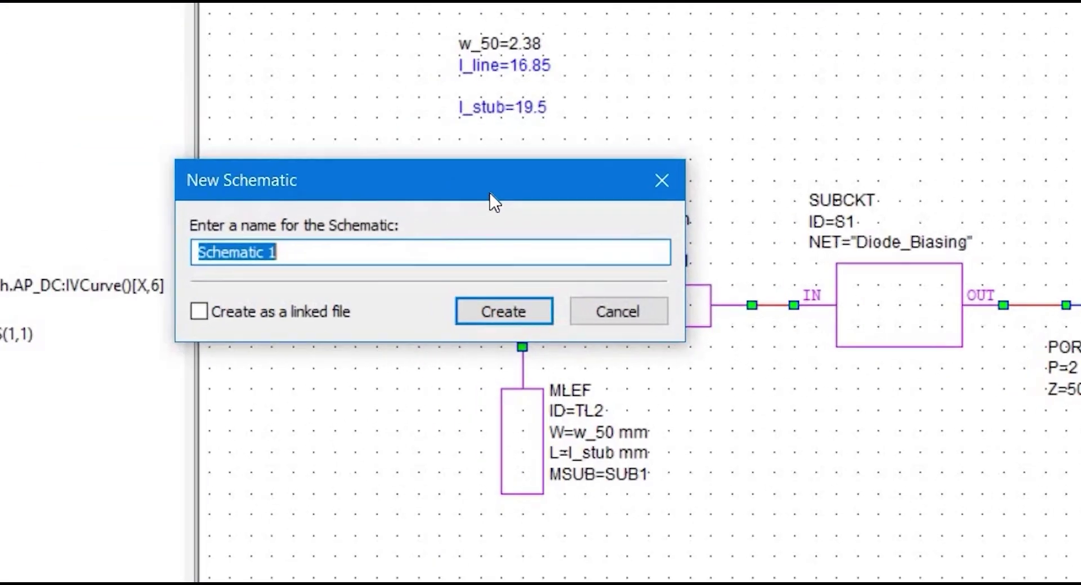
{"action": "type", "text": "RF_Ma"}
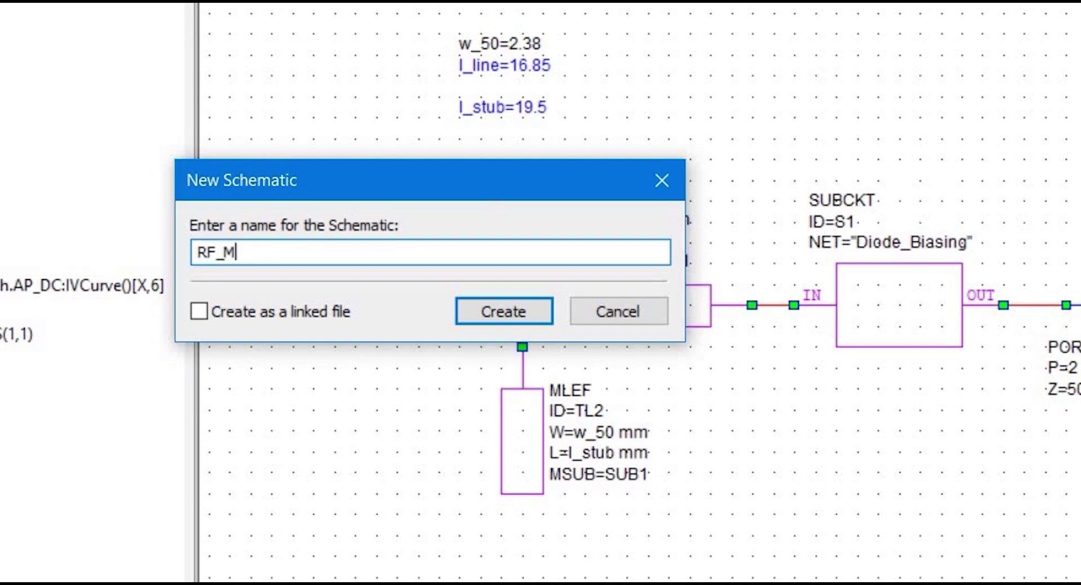
{"action": "type", "text": "tchnw"}
{"action": "left_click", "coordinate": [520, 303]}
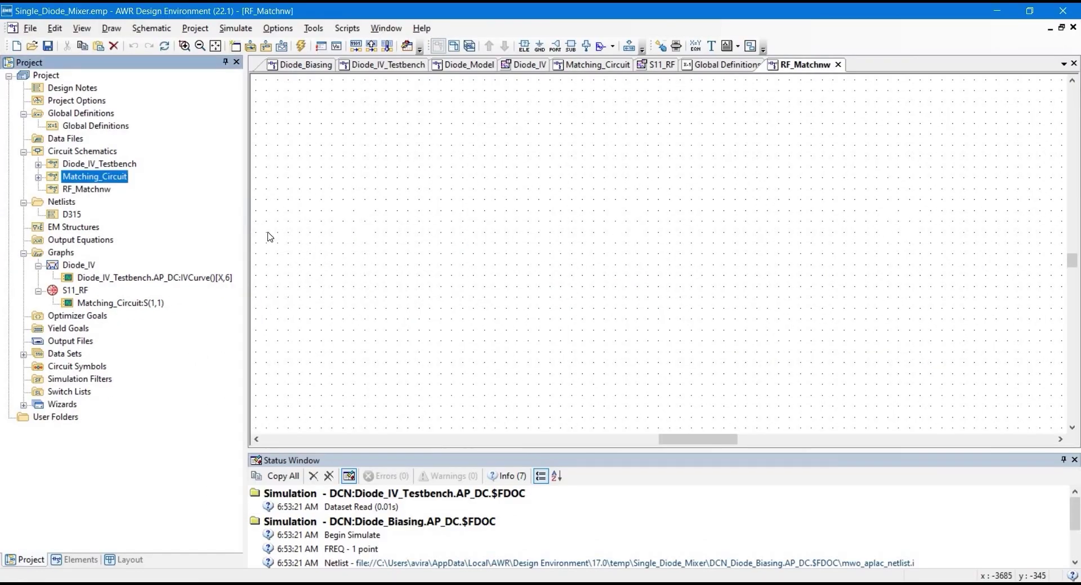
Copy the entire Matching_Circuit network, including its variable equations, and paste it into the RF_Matchnw schematic
{"action": "double_click", "coordinate": [92, 180]}
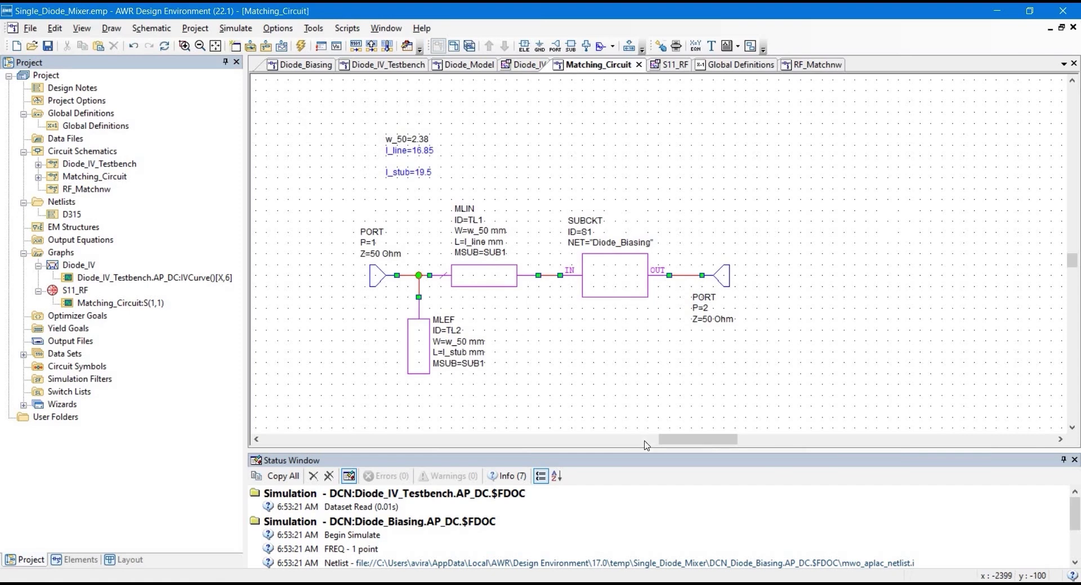
{"action": "left_click_drag", "start_coordinate": [299, 135], "coordinate": [798, 345]}
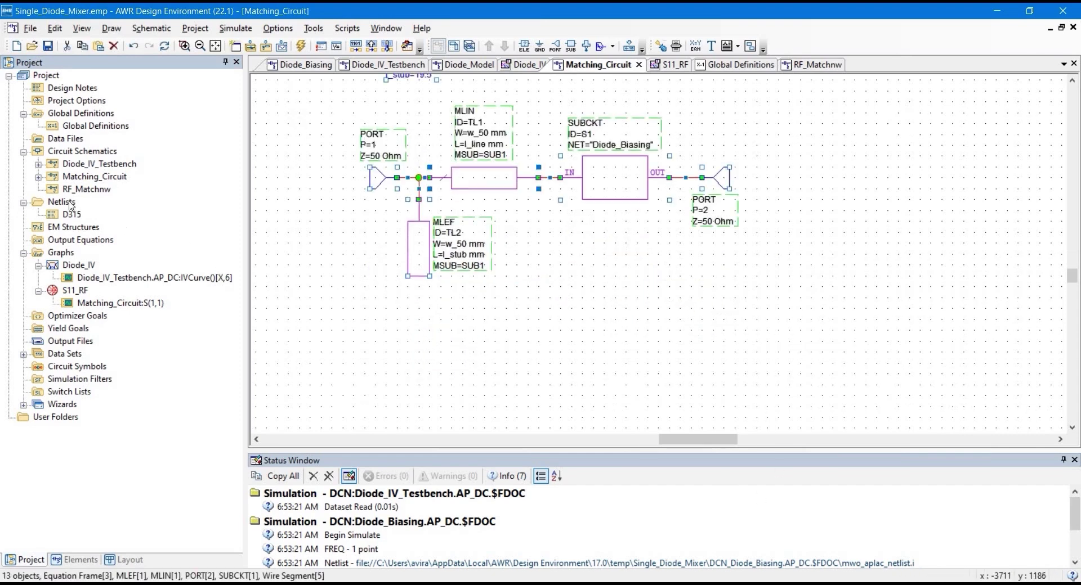
{"action": "left_click", "coordinate": [83, 189]}
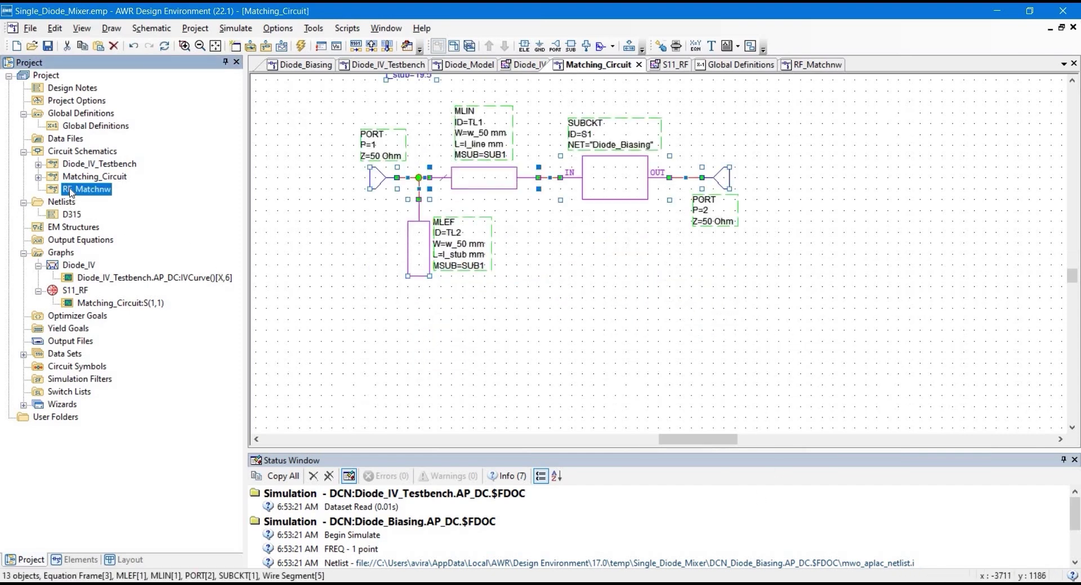
{"action": "double_click", "coordinate": [83, 190]}
{"action": "key", "text": "ctrl+v"}
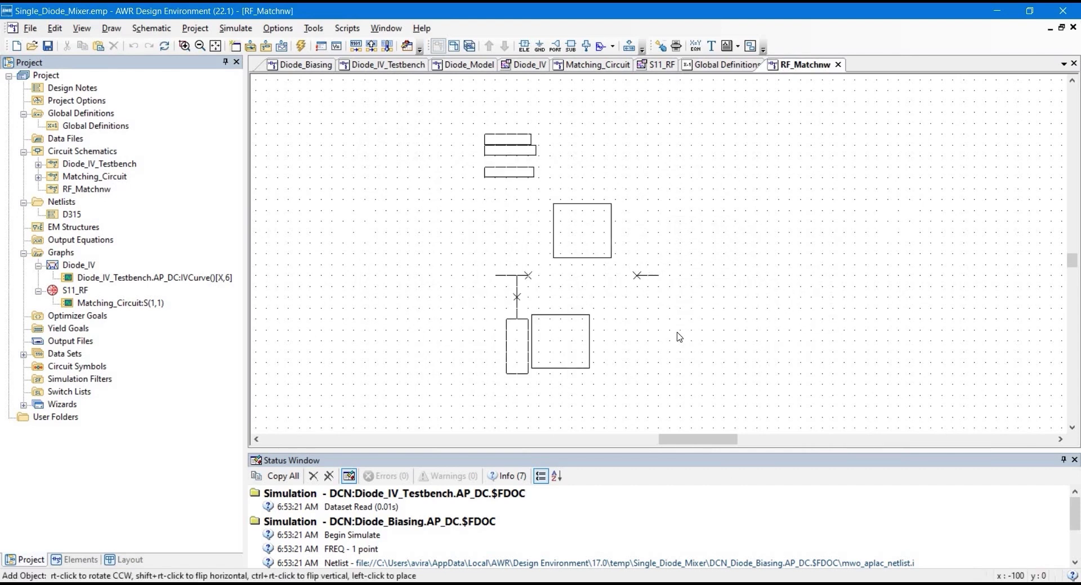
{"action": "left_click", "coordinate": [692, 282]}
Delete the Diode_Biasing subcircuit from RF_Matchnw and connect port 2 to the free end of the MLIN line
{"action": "left_click", "coordinate": [693, 282]}
{"action": "key", "text": "Delete"}
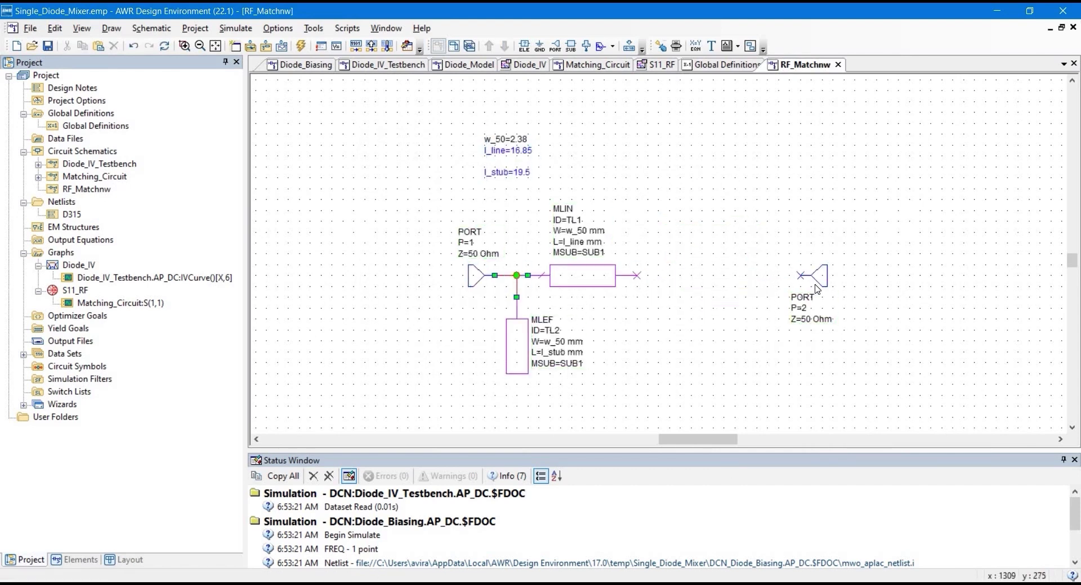
{"action": "left_click_drag", "start_coordinate": [765, 285], "coordinate": [732, 278]}
{"action": "left_click", "coordinate": [481, 190]}
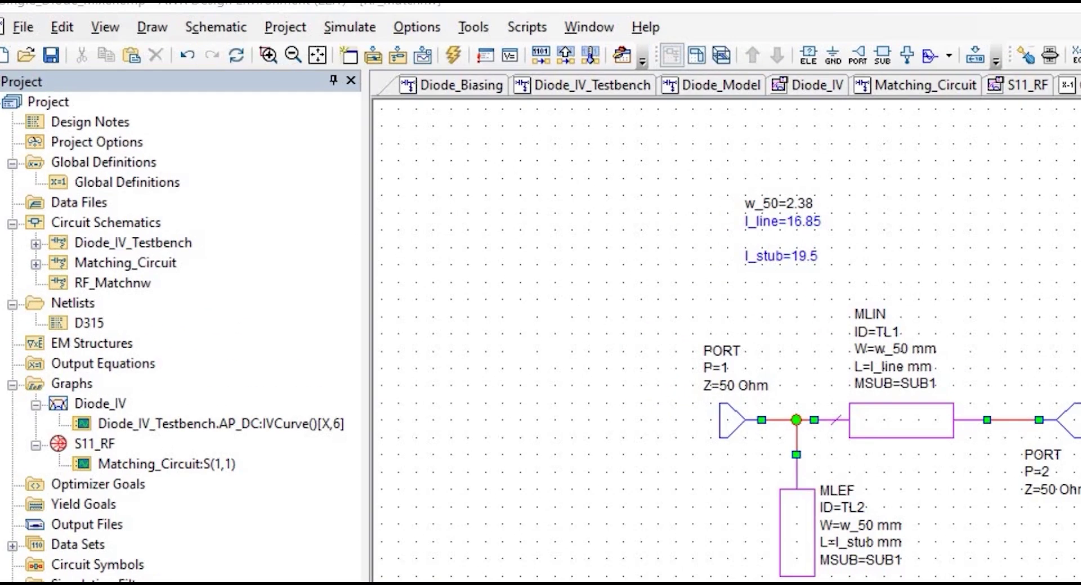
Create a new circuit schematic named RFLO_ISO in the project
{"action": "left_click", "coordinate": [113, 282]}
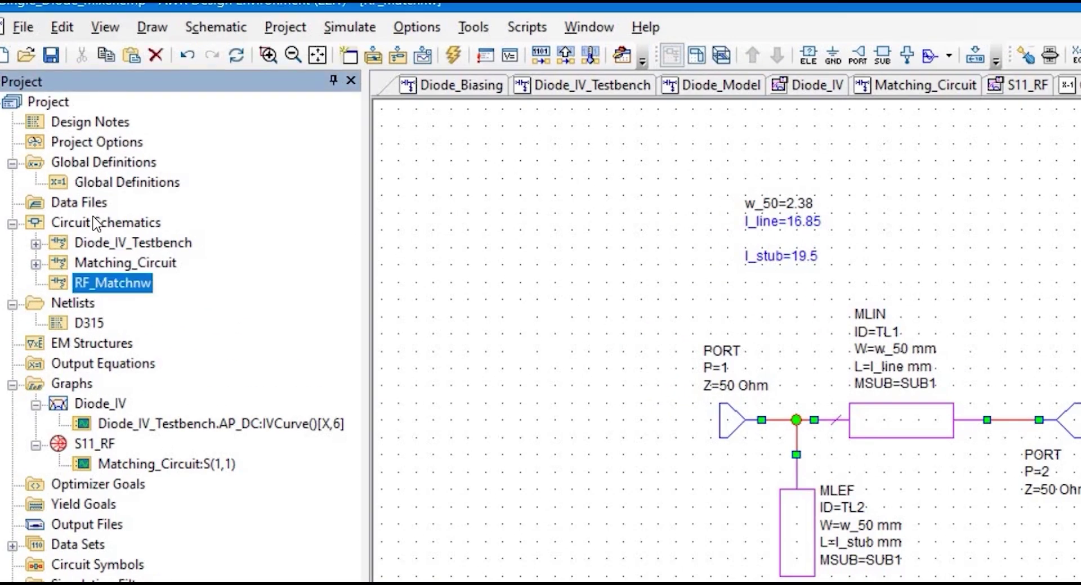
{"action": "right_click", "coordinate": [94, 221]}
{"action": "left_click", "coordinate": [155, 260]}
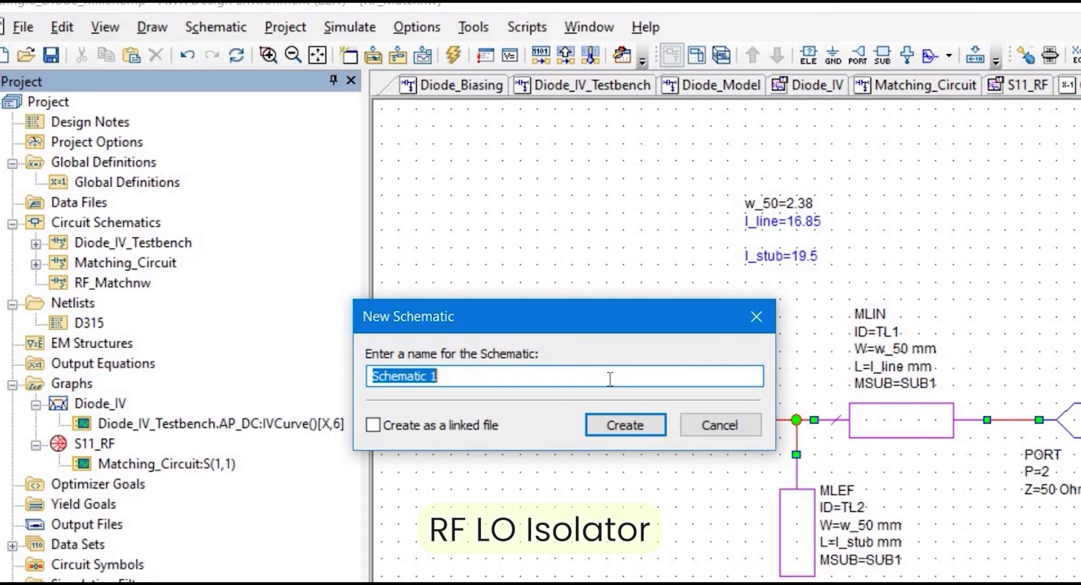
{"action": "type", "text": "RFLO_ISO"}
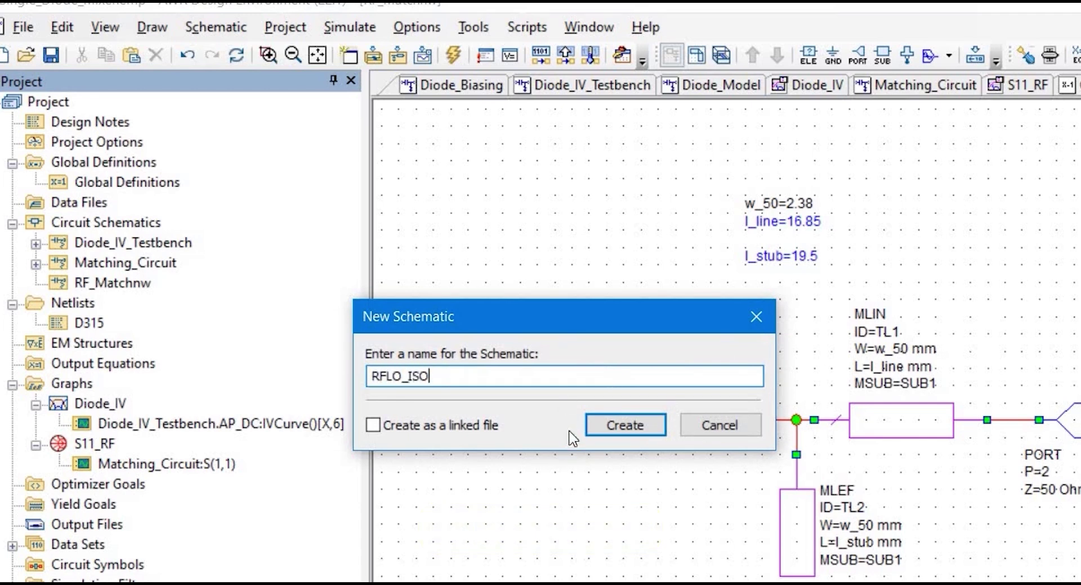
{"action": "left_click", "coordinate": [607, 431]}
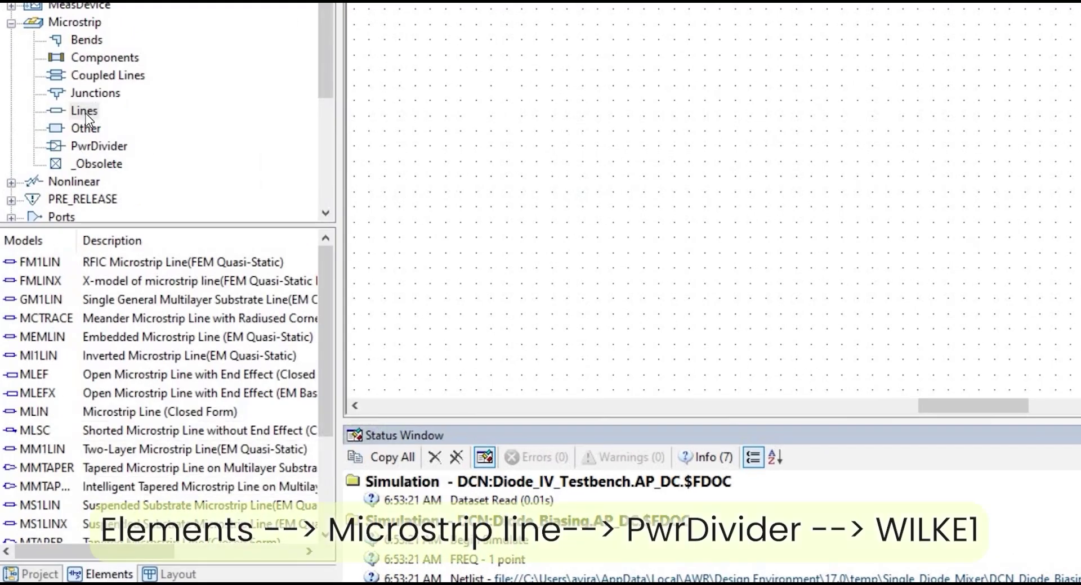
Place a WILKE1 microstrip power divider in RFLO_ISO rotated by 180 degrees, and move its parameter text above the symbol
{"action": "left_click", "coordinate": [85, 148]}
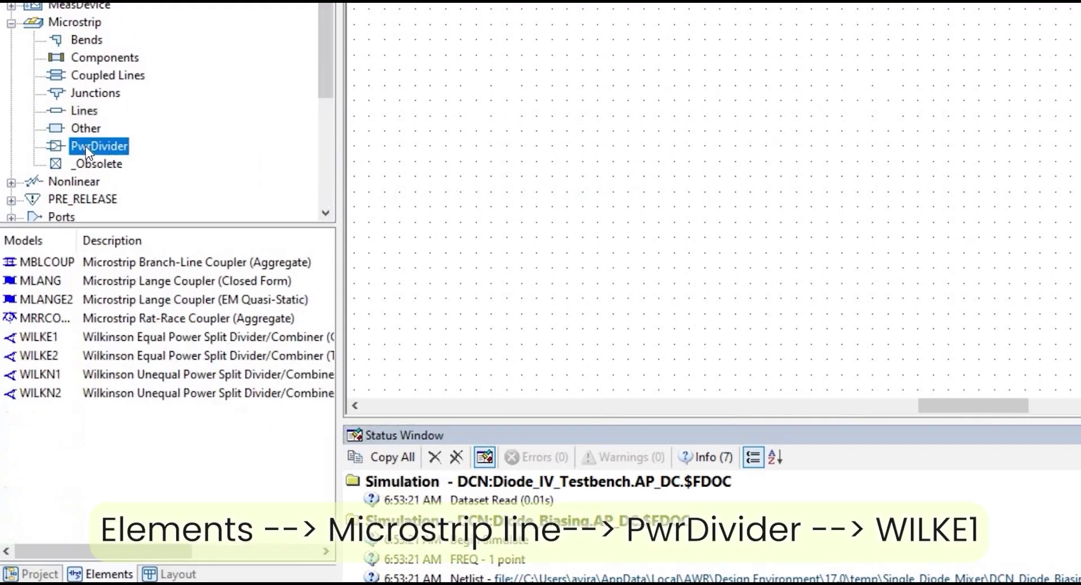
{"action": "left_click", "coordinate": [48, 341]}
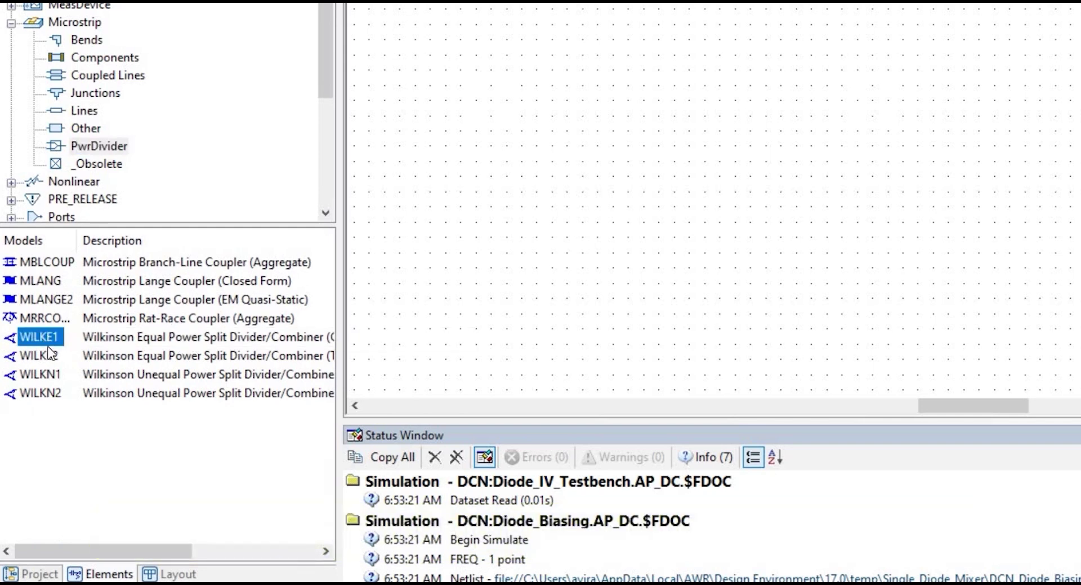
{"action": "left_click_drag", "start_coordinate": [40, 341], "coordinate": [805, 285]}
{"action": "right_click", "coordinate": [768, 117]}
{"action": "right_click", "coordinate": [799, 158]}
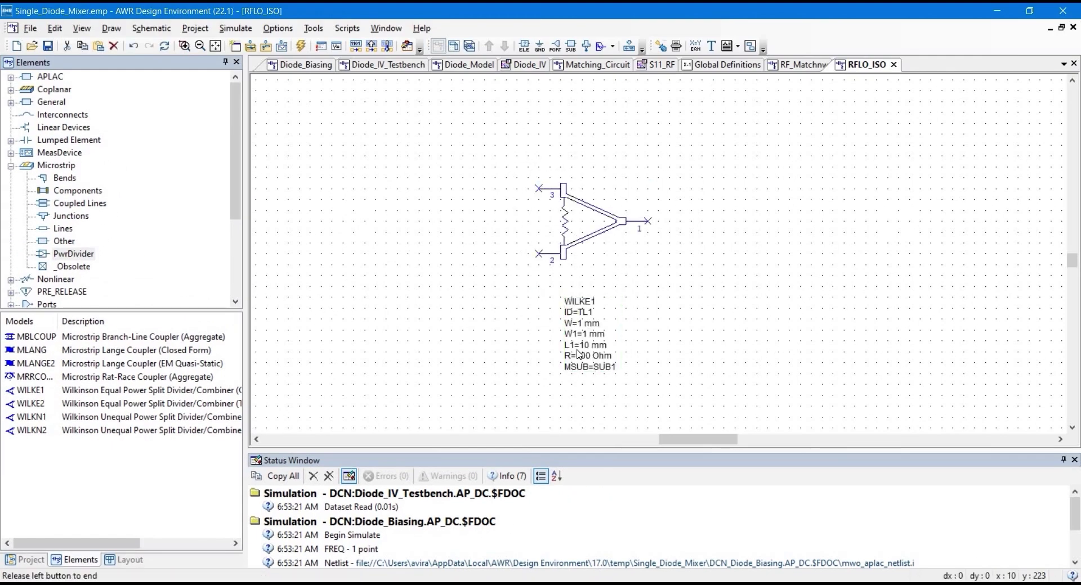
{"action": "left_click_drag", "start_coordinate": [579, 354], "coordinate": [576, 145]}
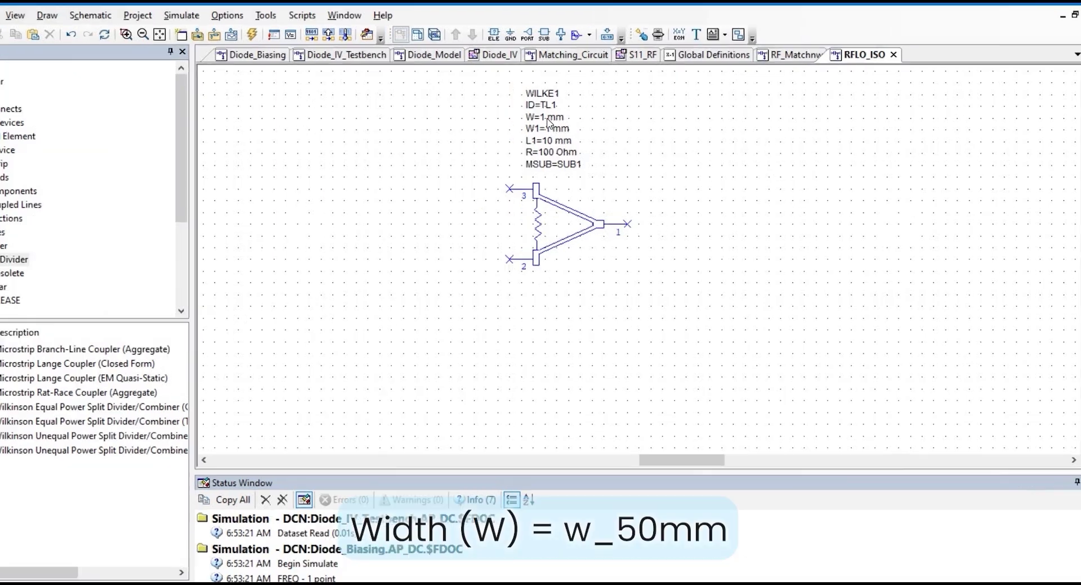
Set the WILKE1 divider's parameters W to w_50, W1 to w_b and L1 to l_quad
{"action": "double_click", "coordinate": [571, 123]}
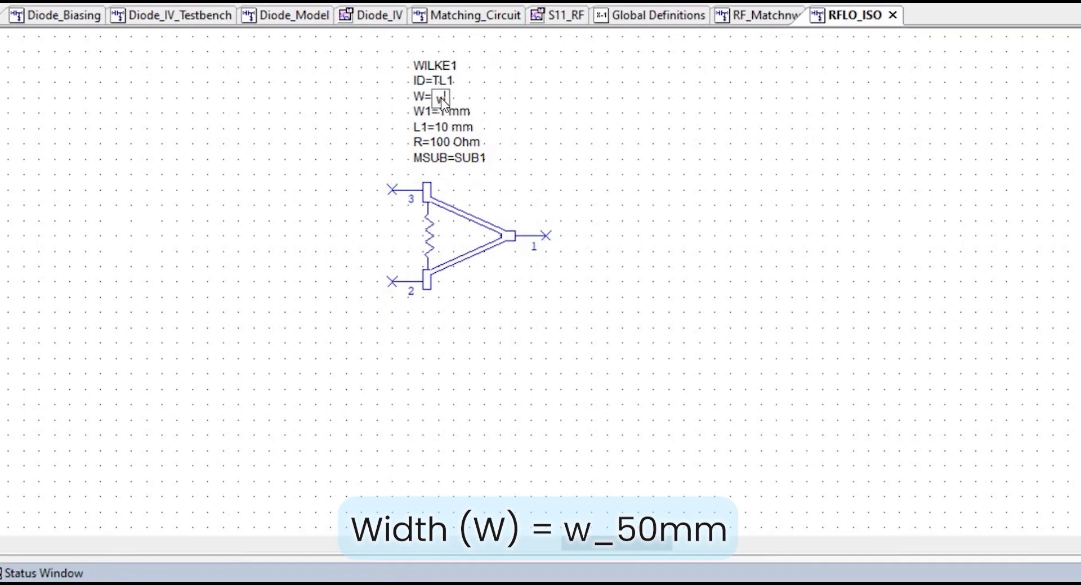
{"action": "type", "text": "w_50"}
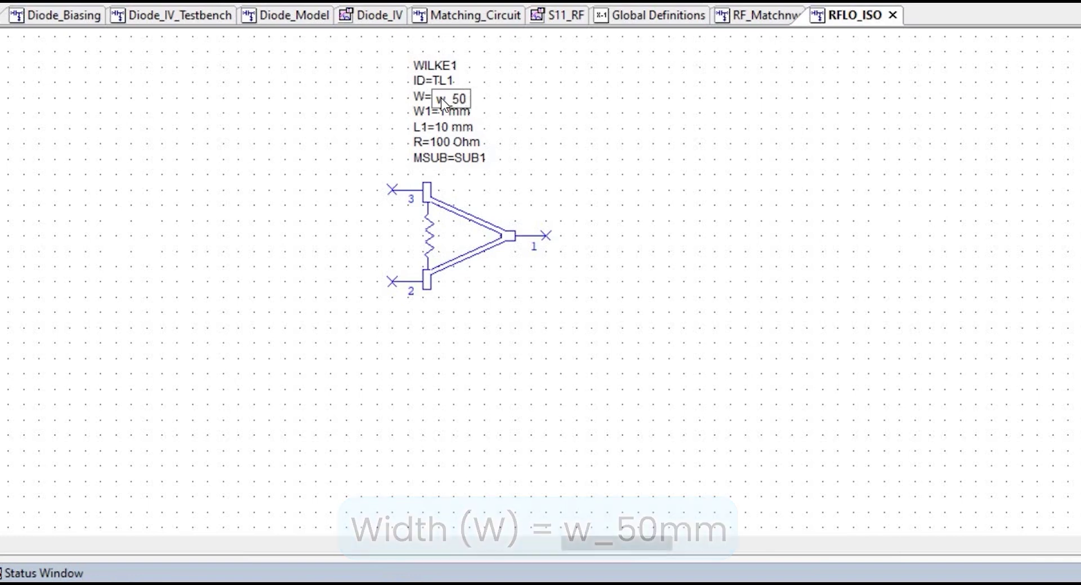
{"action": "double_click", "coordinate": [445, 111]}
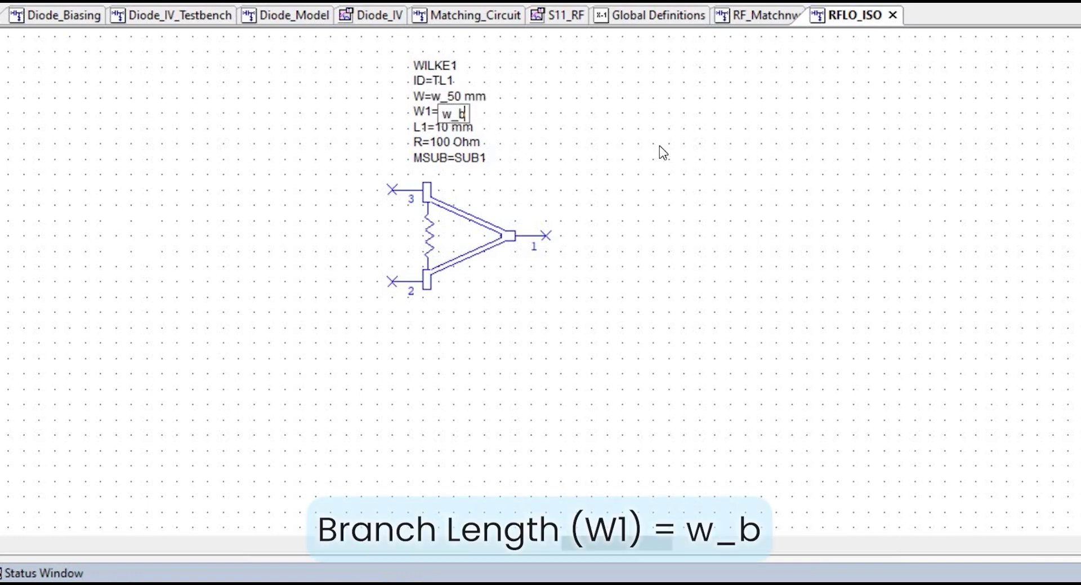
{"action": "double_click", "coordinate": [445, 127]}
{"action": "type", "text": "l"}
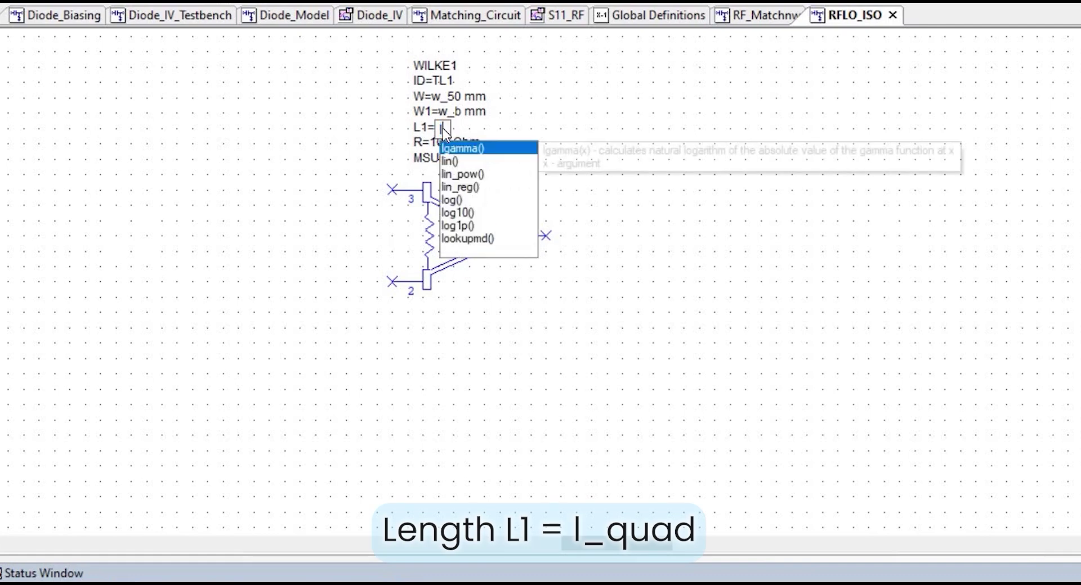
{"action": "key", "text": "Escape"}
{"action": "type", "text": "_qua"}
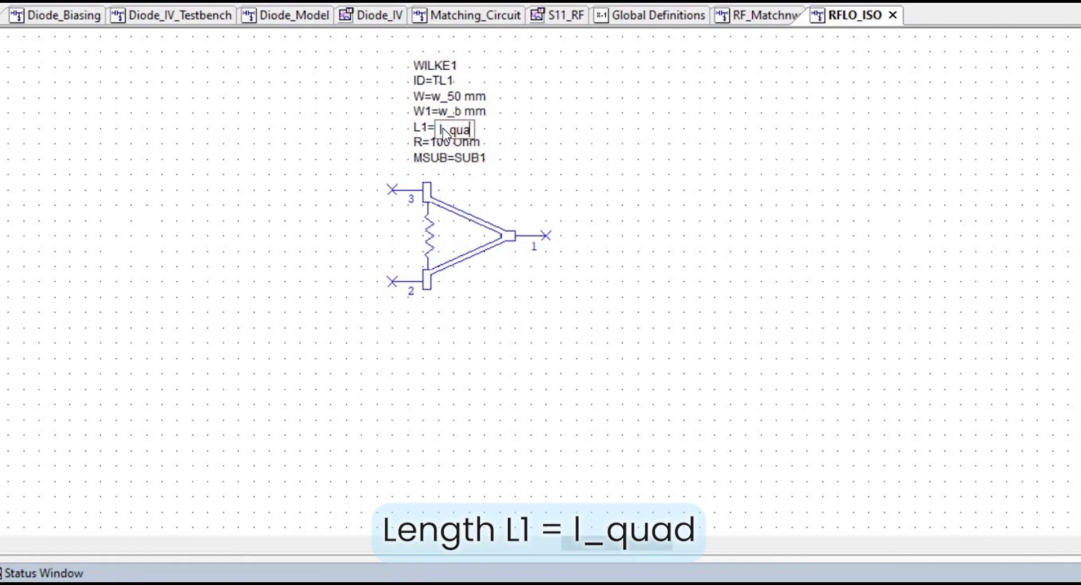
{"action": "type", "text": "d"}
{"action": "key", "text": "Return"}
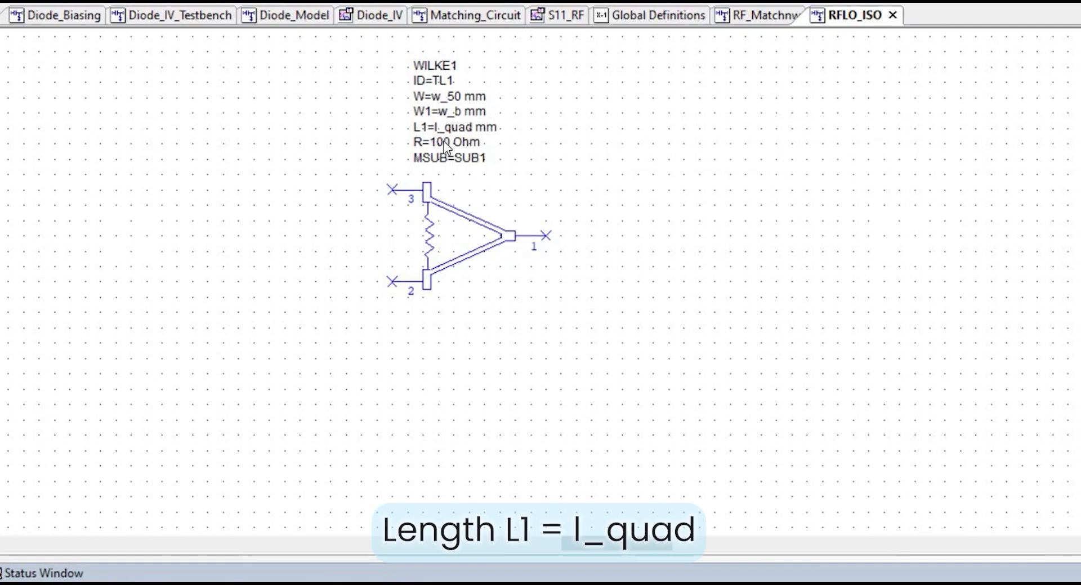
{"action": "left_click", "coordinate": [445, 147]}
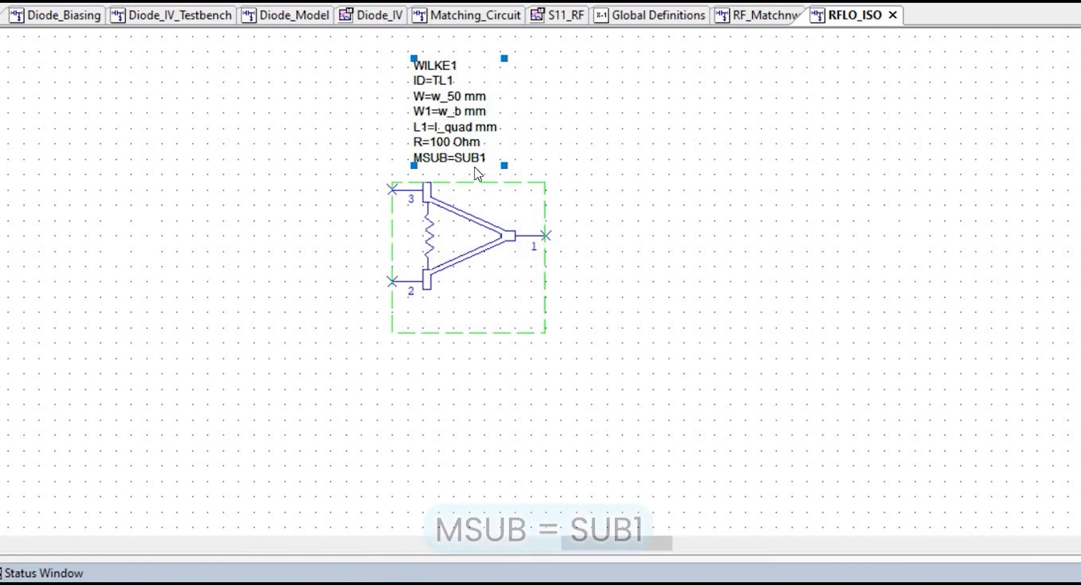
Add the equation w_50=2.38 beside the divider in RFLO_ISO
{"action": "left_click", "coordinate": [613, 196]}
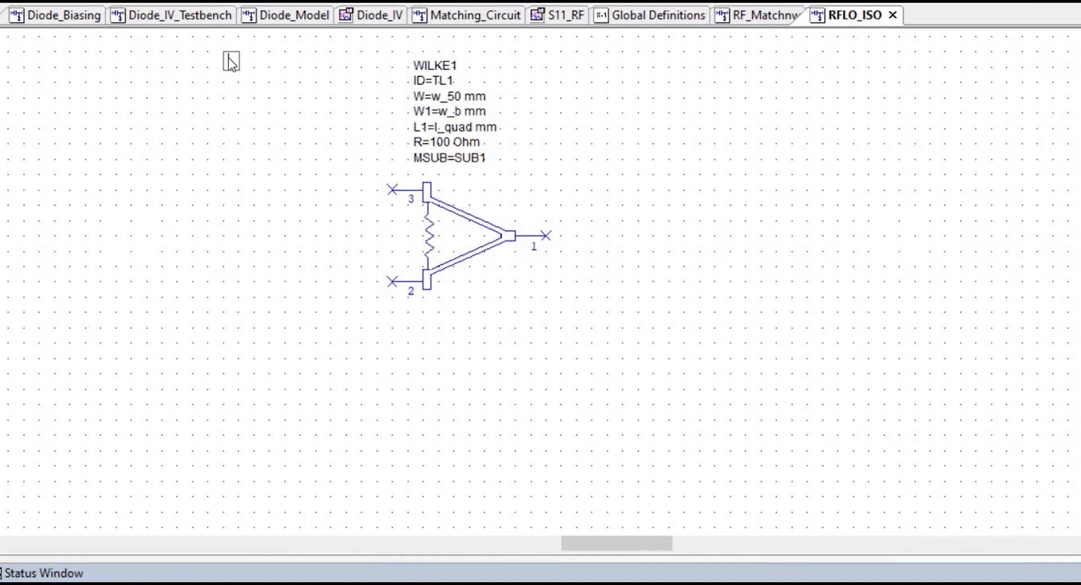
{"action": "type", "text": "N_50=2.38"}
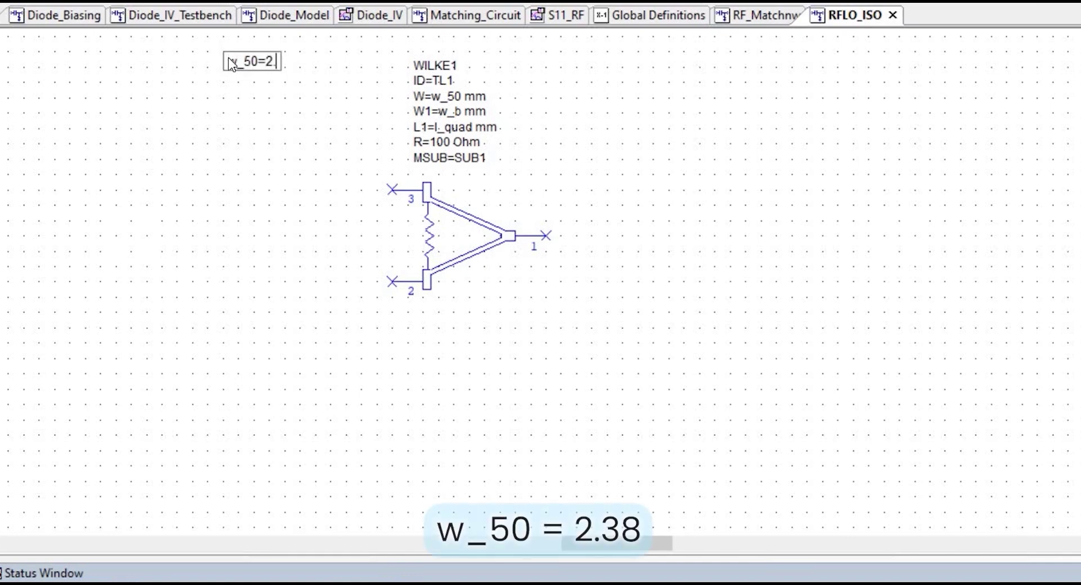
{"action": "key", "text": "Return"}
Duplicate the w_50 equation directly below the original and set the copy's value to 1.34
{"action": "key", "text": "ctrl+c"}
{"action": "key", "text": "ctrl+v"}
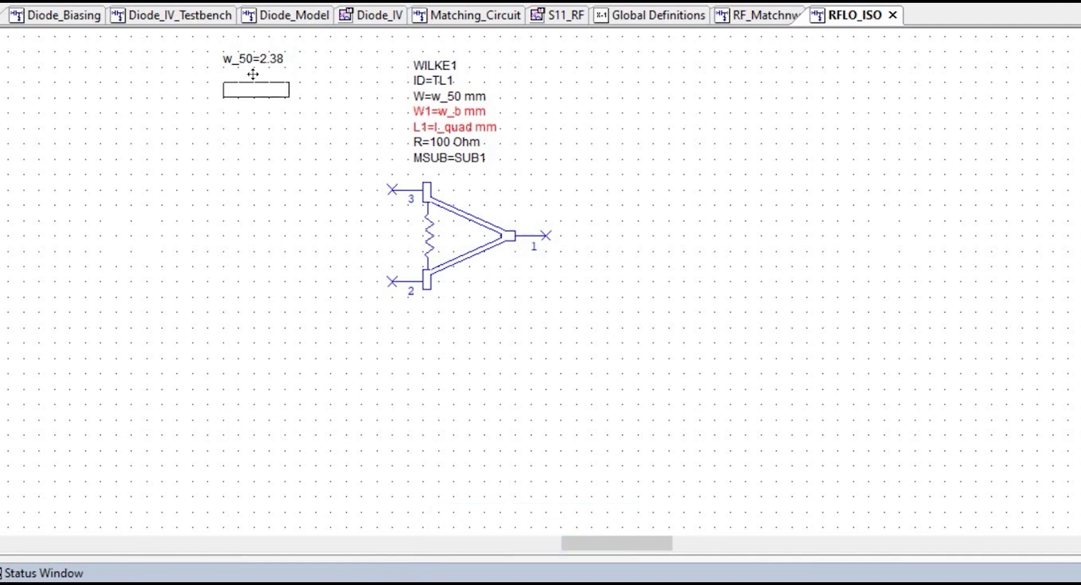
{"action": "left_click", "coordinate": [248, 74]}
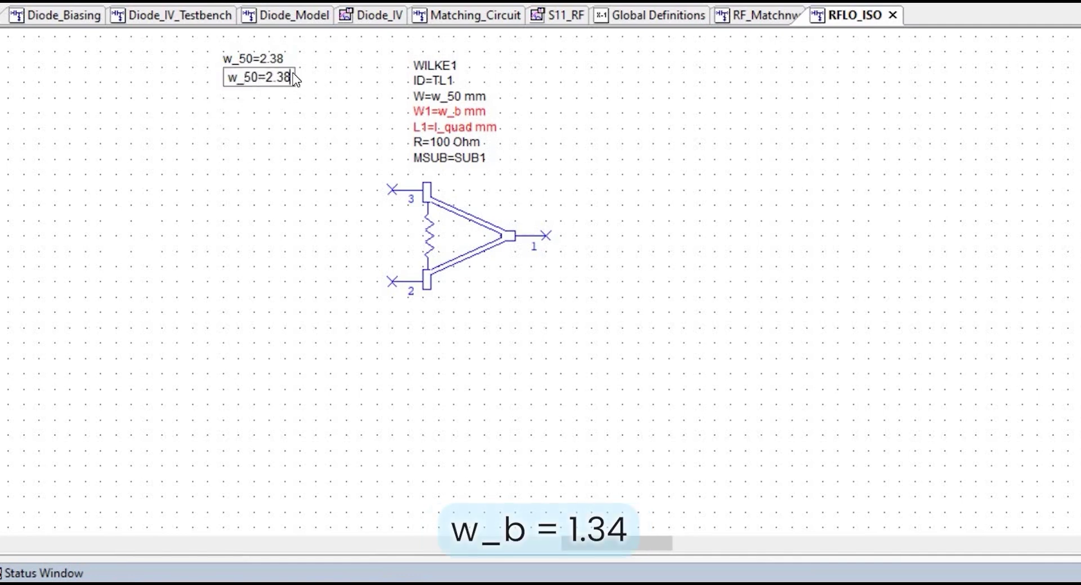
{"action": "key", "text": "BackSpace"}
{"action": "key", "text": "BackSpace"}
{"action": "key", "text": "BackSpace"}
{"action": "key", "text": "BackSpace"}
{"action": "type", "text": "1.34"}
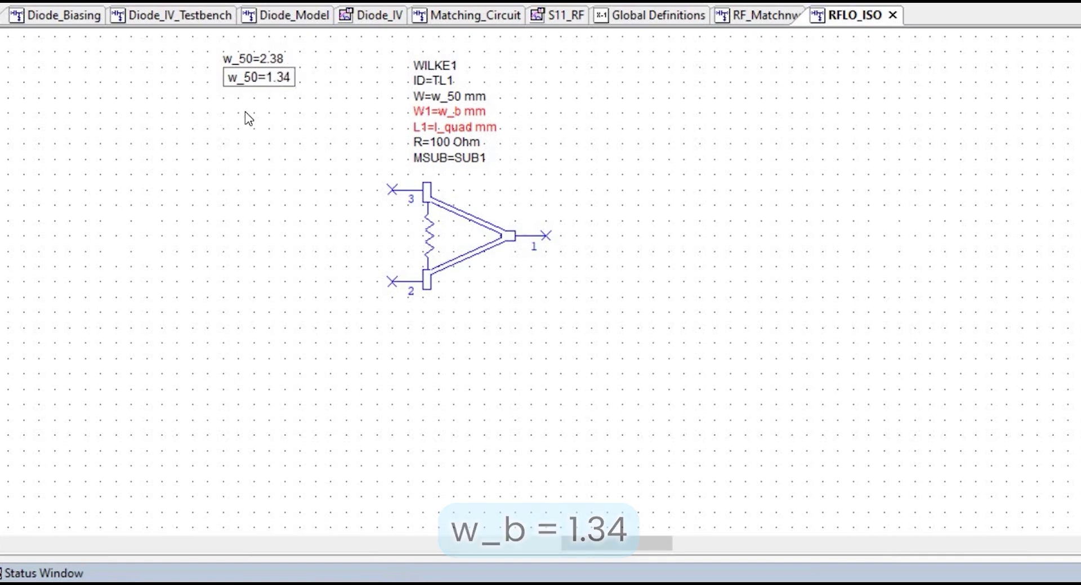
{"action": "left_click", "coordinate": [245, 114]}
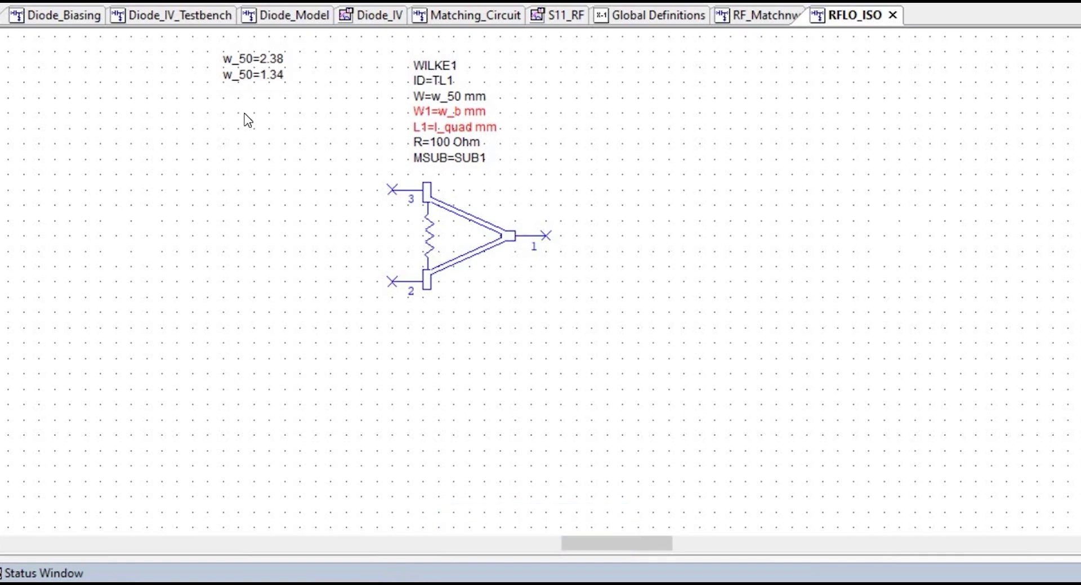
Duplicate the second equation below itself and edit the copy to l_quad=14.8
{"action": "left_click", "coordinate": [260, 77]}
{"action": "left_click", "coordinate": [242, 102]}
{"action": "left_click", "coordinate": [242, 76]}
{"action": "key", "text": "ctrl+c"}
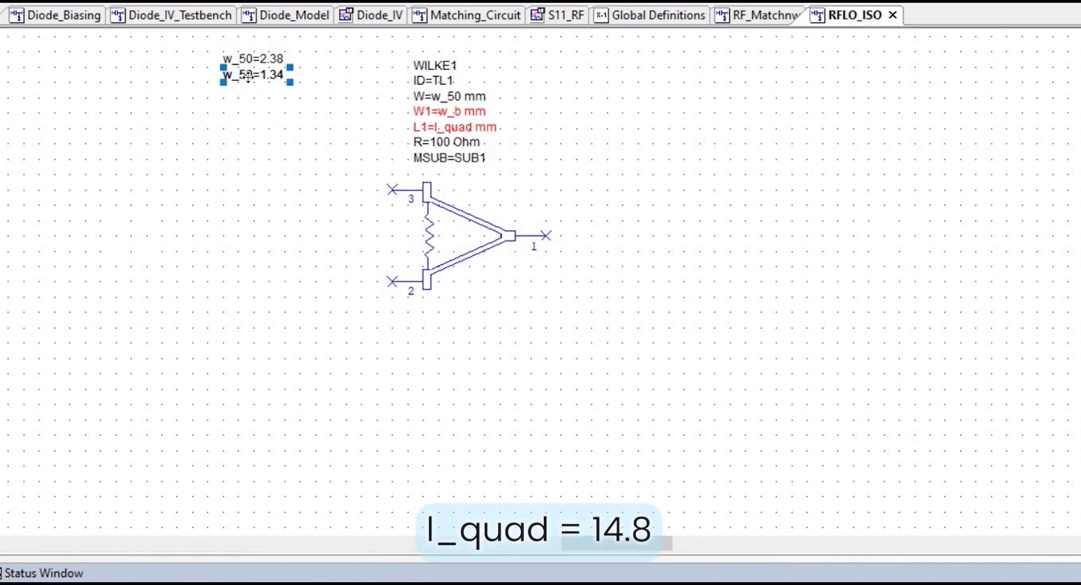
{"action": "key", "text": "ctrl+v"}
{"action": "left_click", "coordinate": [254, 93]}
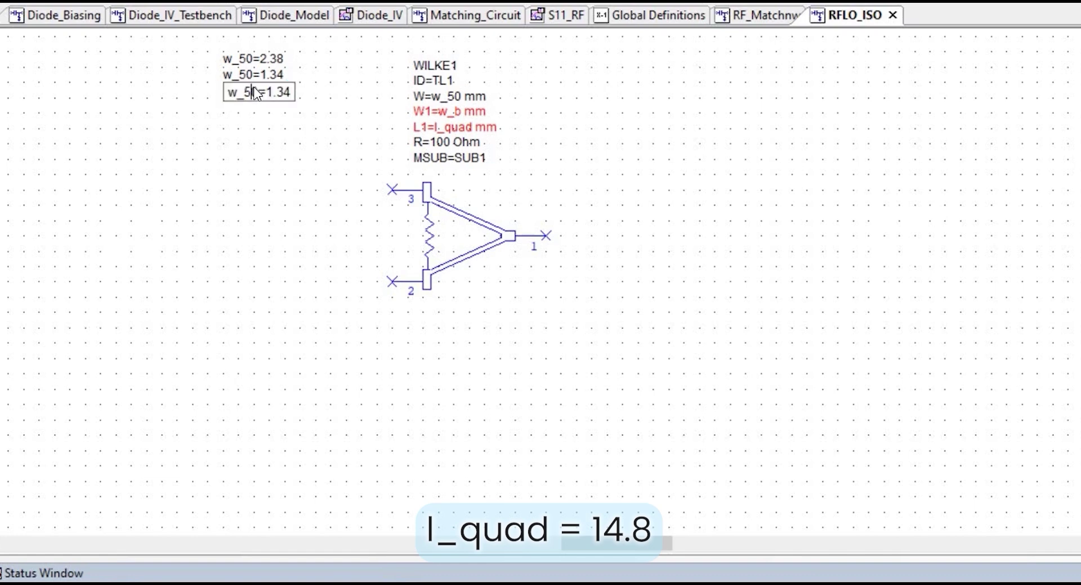
{"action": "left_click_drag", "start_coordinate": [254, 92], "coordinate": [136, 102]}
{"action": "key", "text": "BackSpace"}
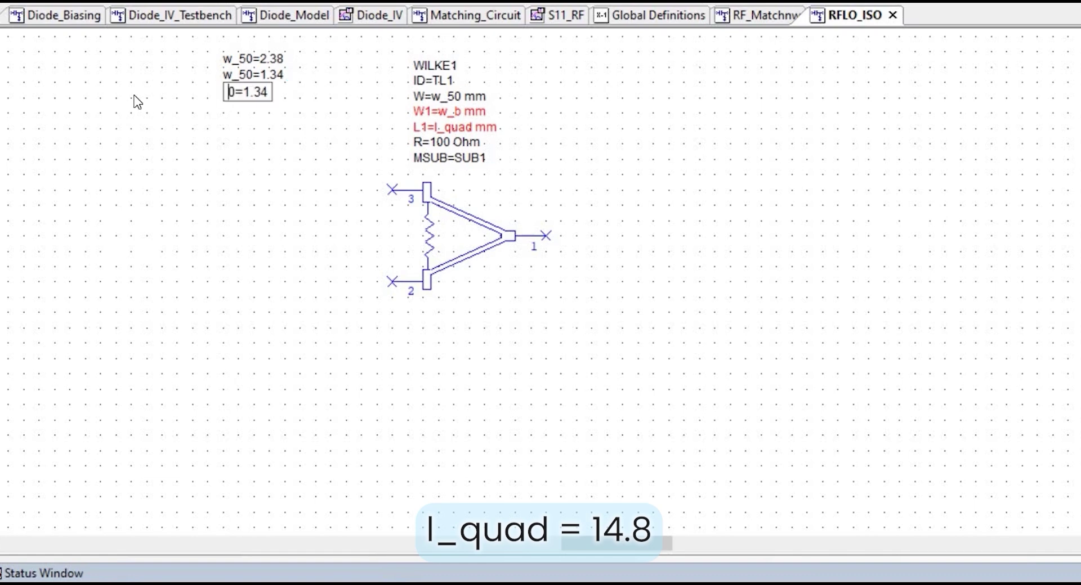
{"action": "type", "text": "l_quad"}
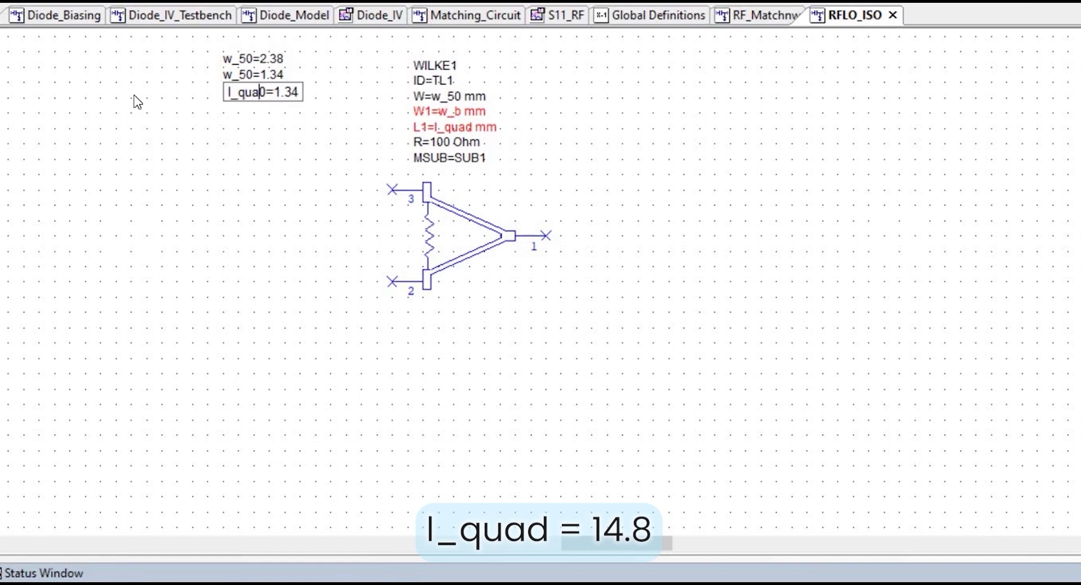
{"action": "key", "text": "Delete"}
{"action": "key", "text": "Right"}
{"action": "key", "text": "Right"}
{"action": "key", "text": "Right"}
{"action": "key", "text": "BackSpace"}
{"action": "key", "text": "BackSpace"}
{"action": "key", "text": "BackSpace"}
{"action": "type", "text": "4.8"}
{"action": "key", "text": "Return"}
{"action": "left_click", "coordinate": [272, 105]}
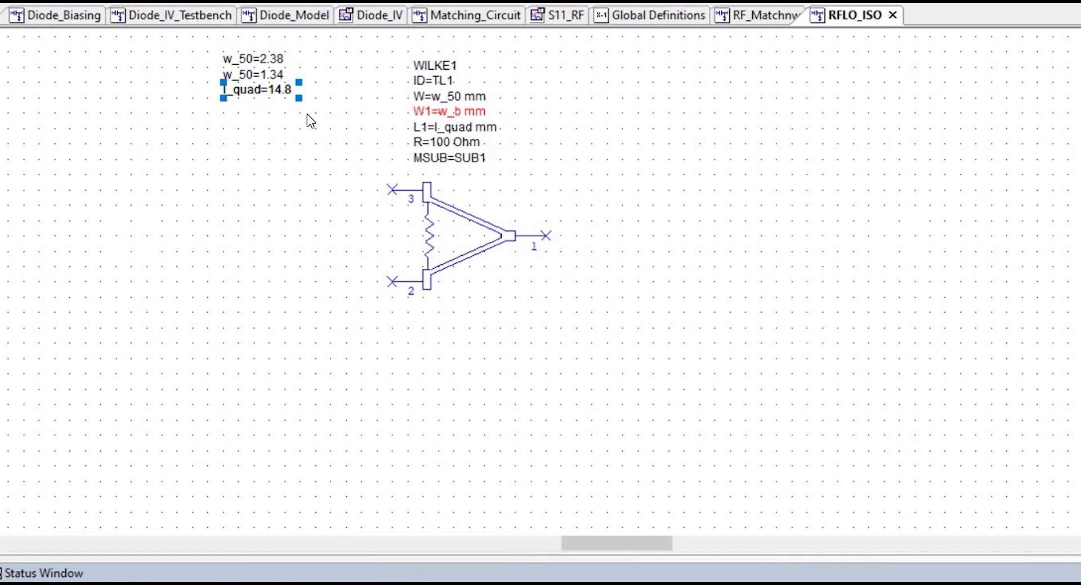
Rename the variable in the second equation to w_b, keeping its value of 1.34
{"action": "double_click", "coordinate": [257, 77]}
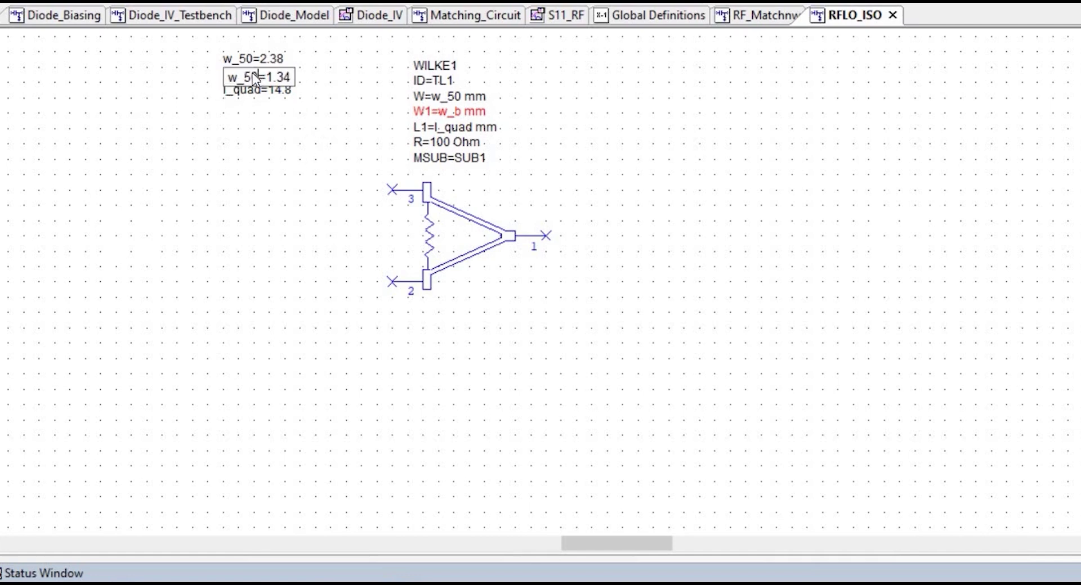
{"action": "key", "text": "Delete"}
{"action": "key", "text": "Delete"}
{"action": "type", "text": "b"}
{"action": "key", "text": "Return"}
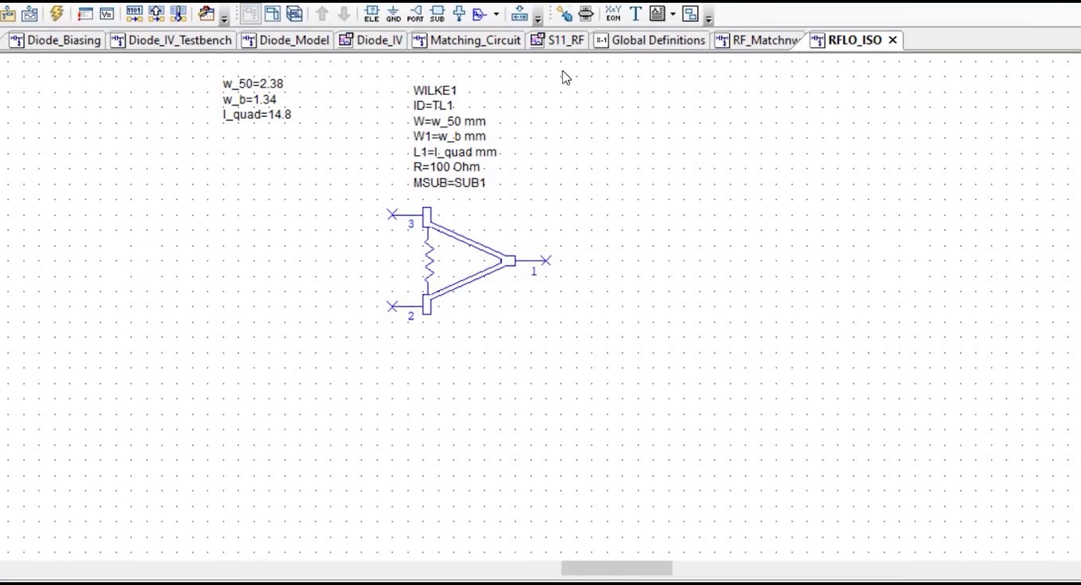
Place ports 1 and 2 on the Wilkinson divider's nodes 3 and 2, spaced away from it with connecting wires
{"action": "left_click", "coordinate": [416, 51]}
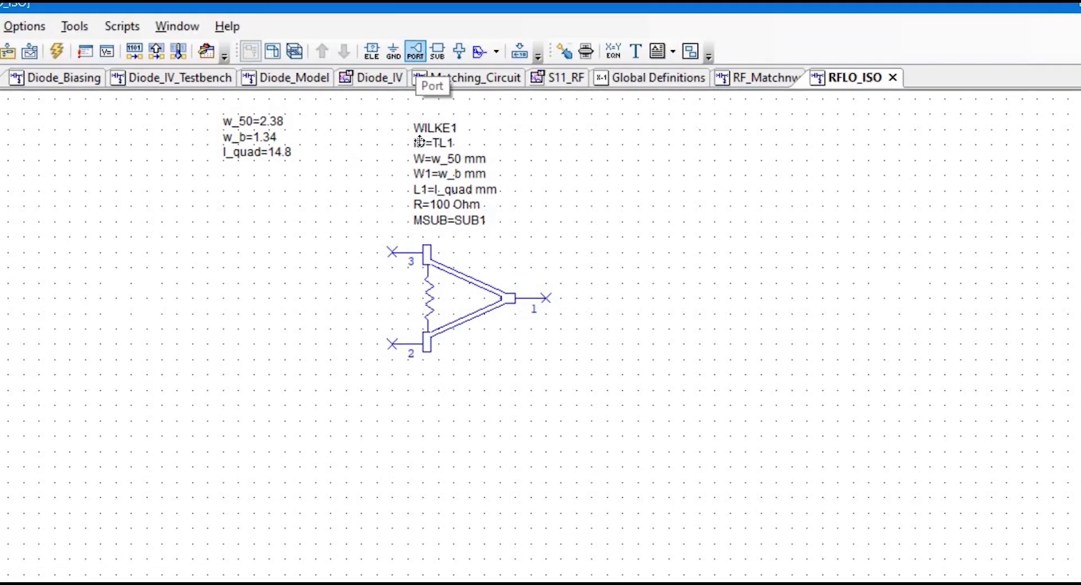
{"action": "left_click", "coordinate": [374, 253]}
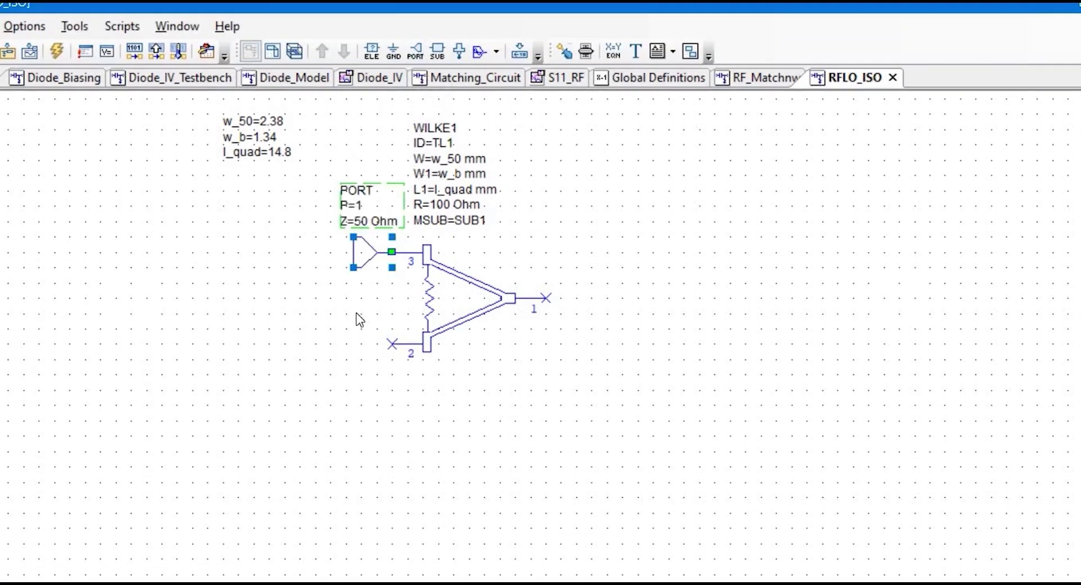
{"action": "left_click_drag", "start_coordinate": [327, 266], "coordinate": [327, 266]}
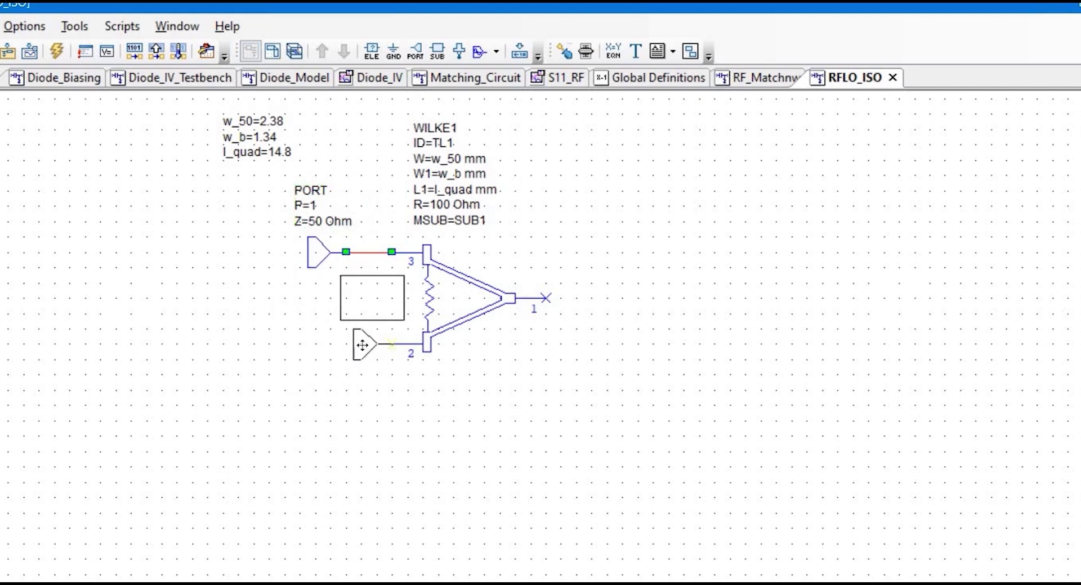
{"action": "left_click_drag", "start_coordinate": [363, 346], "coordinate": [307, 344]}
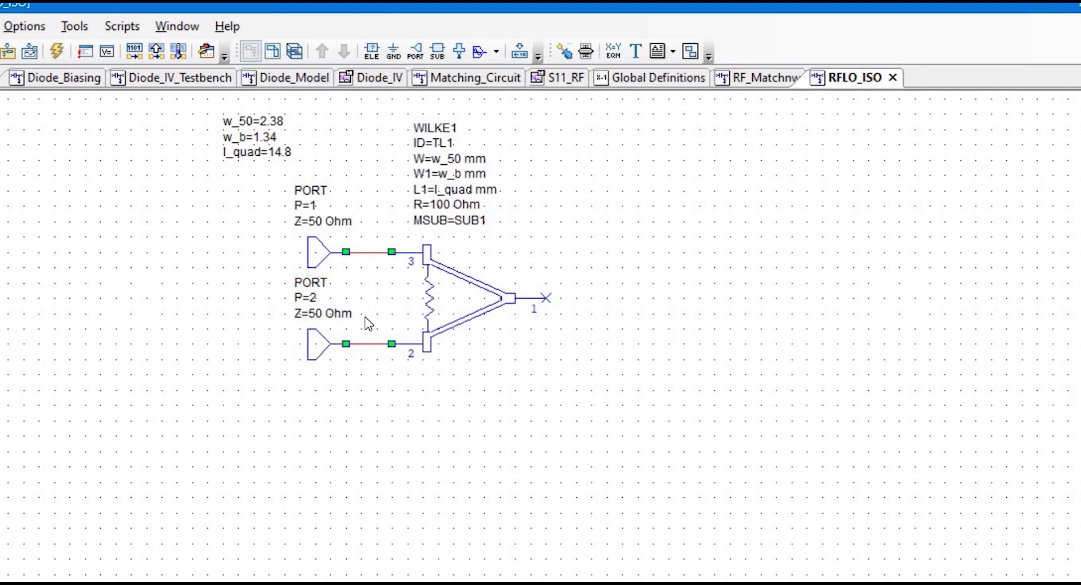
Place a third port, flipped to face the divider, on the Wilkinson divider's node 1
{"action": "key", "text": "ctrl+p"}
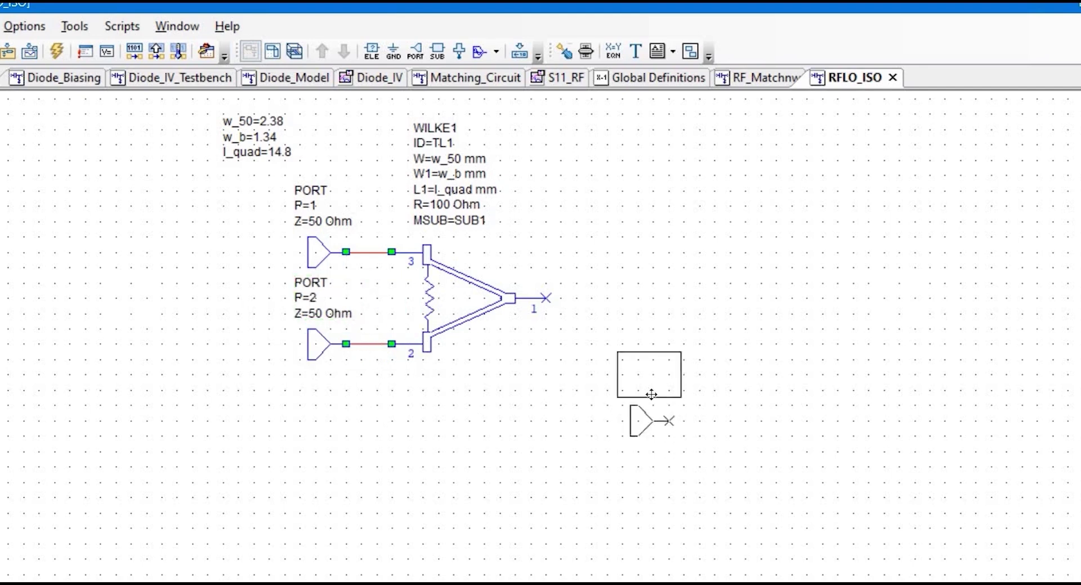
{"action": "key", "text": "ctrl+f"}
{"action": "left_click", "coordinate": [564, 365]}
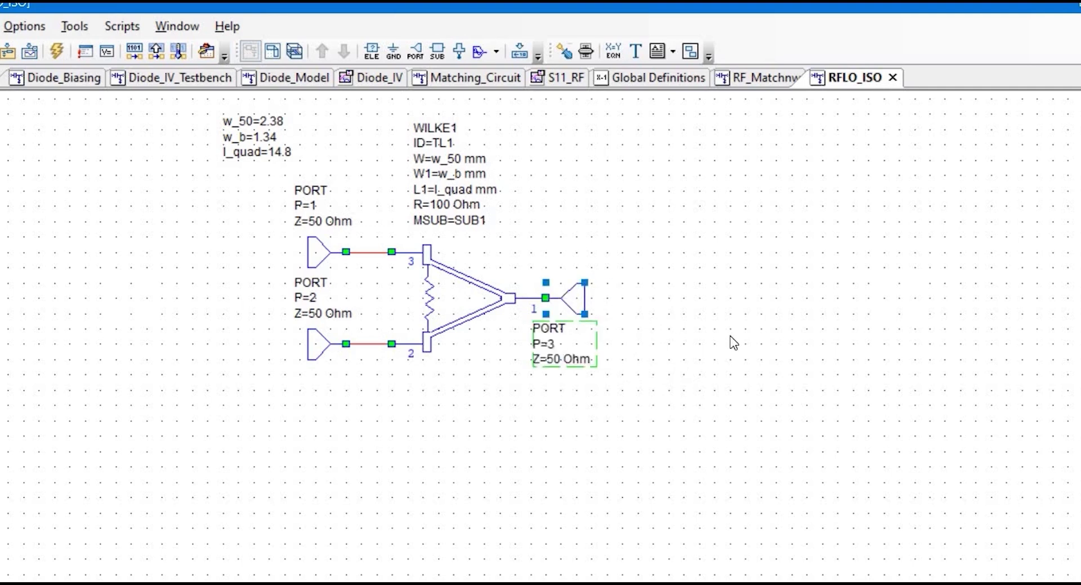
Set the pin identifier (PIN_ID) of port 1 to RF
{"action": "left_click", "coordinate": [314, 255]}
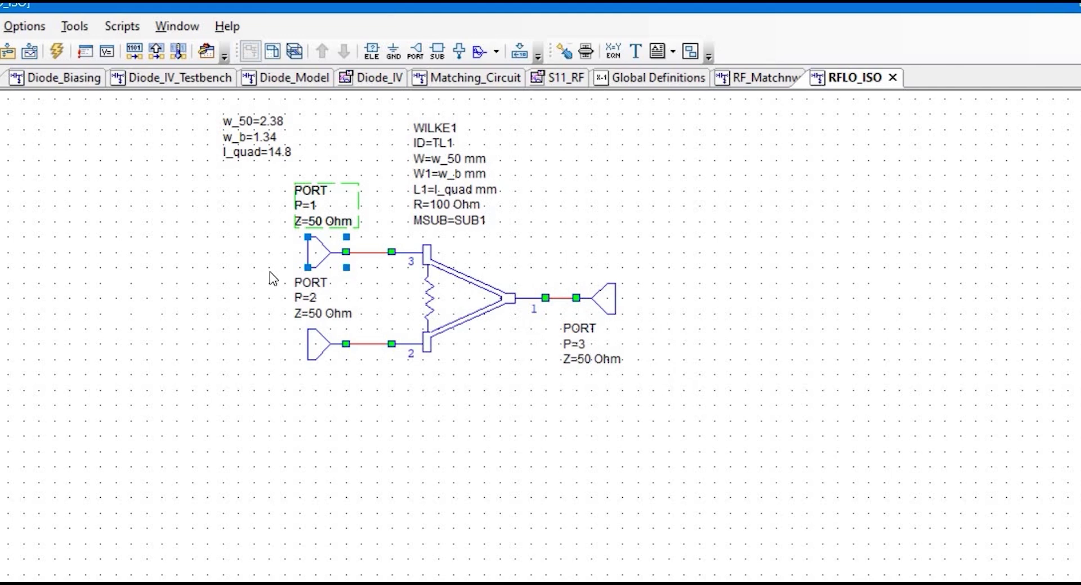
{"action": "double_click", "coordinate": [314, 256]}
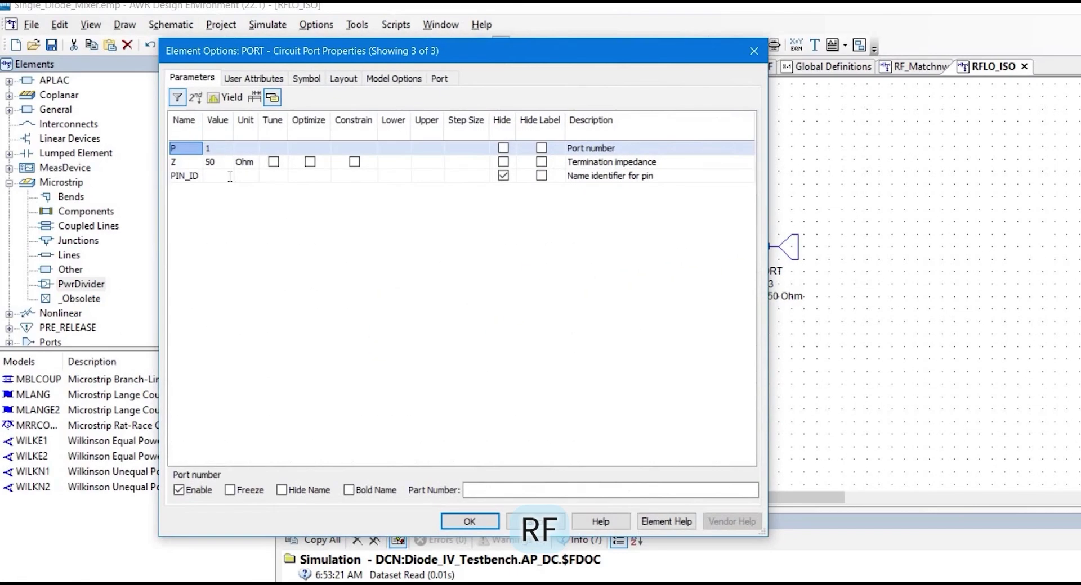
{"action": "left_click", "coordinate": [230, 176]}
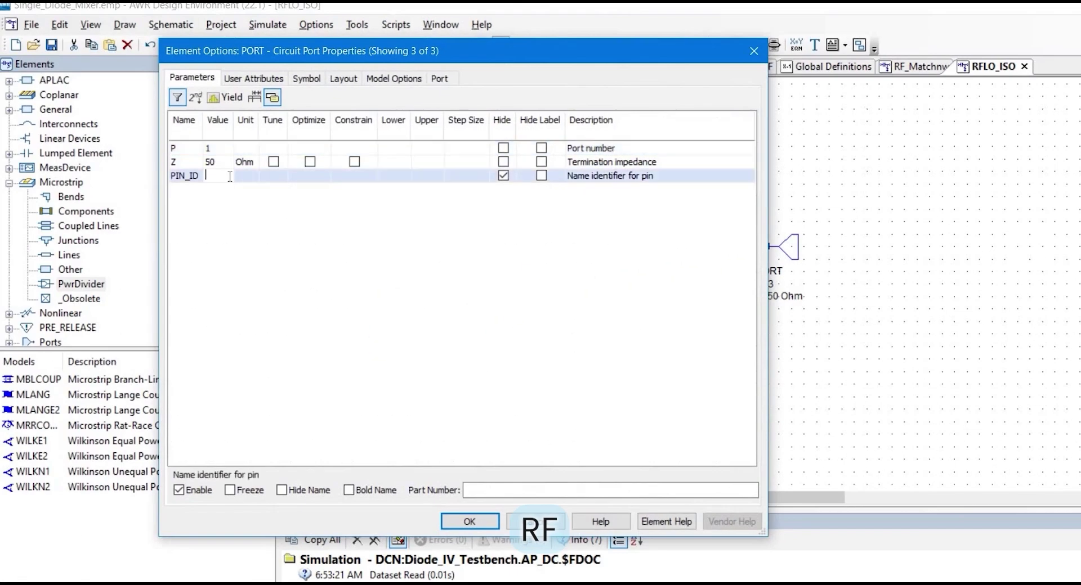
{"action": "type", "text": "RF"}
{"action": "left_click", "coordinate": [469, 522]}
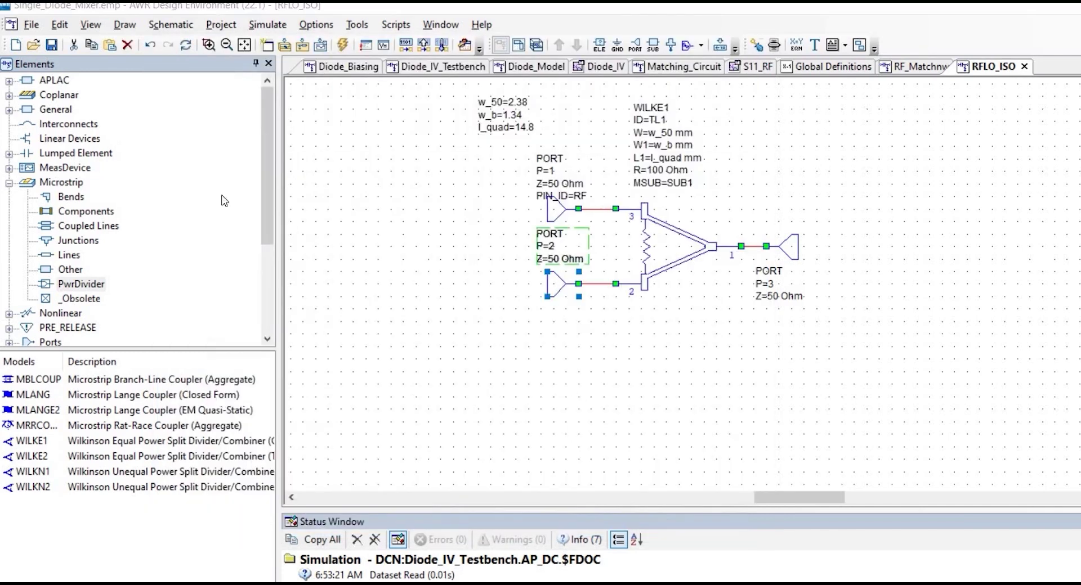
Set the pin identifier (PIN_ID) of port 2 to LO
{"action": "double_click", "coordinate": [506, 281]}
{"action": "left_click", "coordinate": [219, 175]}
{"action": "type", "text": "LO"}
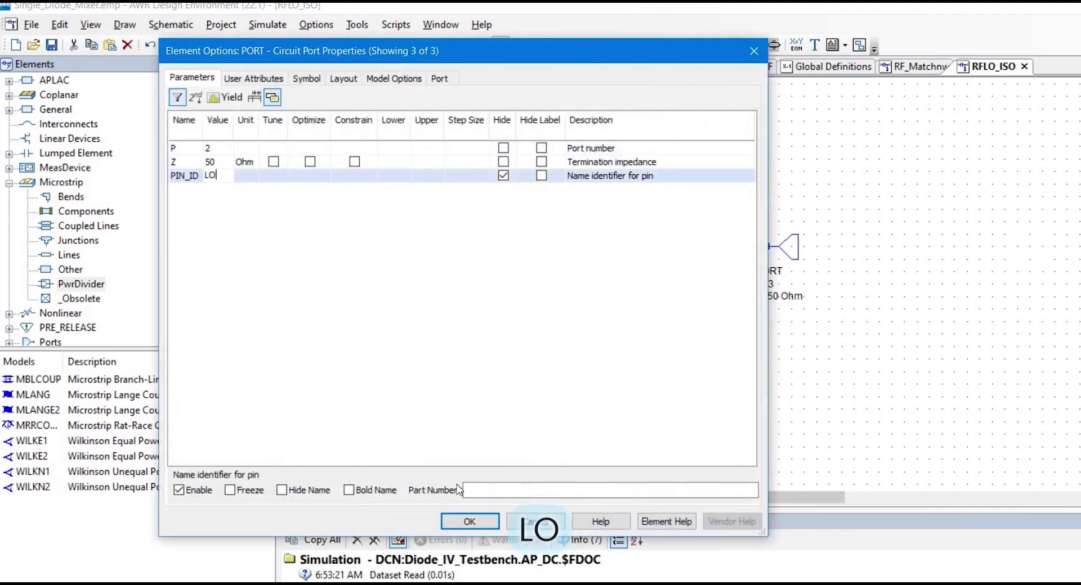
{"action": "left_click", "coordinate": [469, 520]}
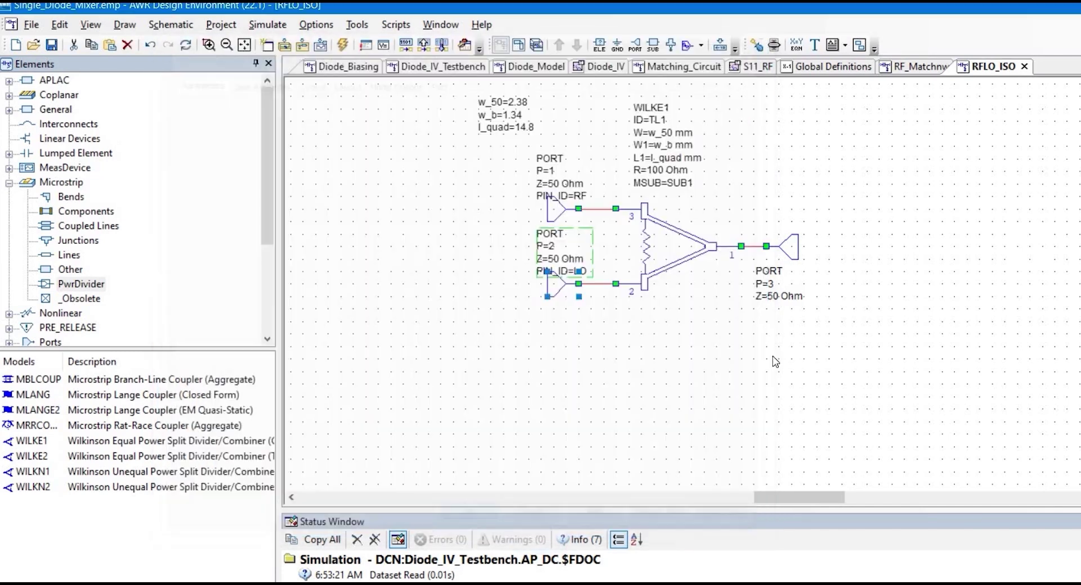
Set the pin identifier (PIN_ID) of port 3 to RF+LO
{"action": "double_click", "coordinate": [795, 258]}
{"action": "left_click", "coordinate": [209, 177]}
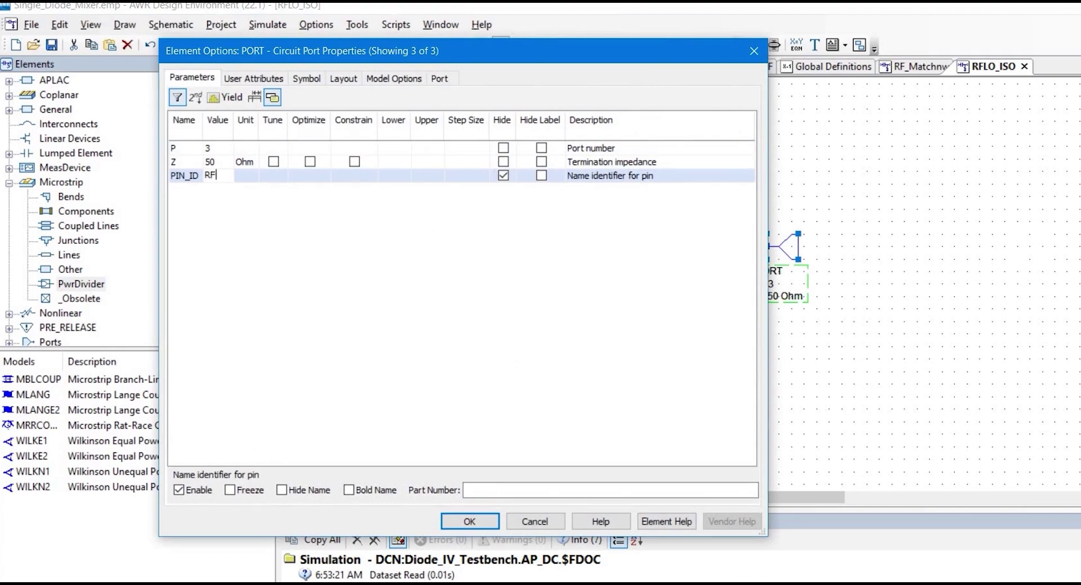
{"action": "type", "text": "RF+LO"}
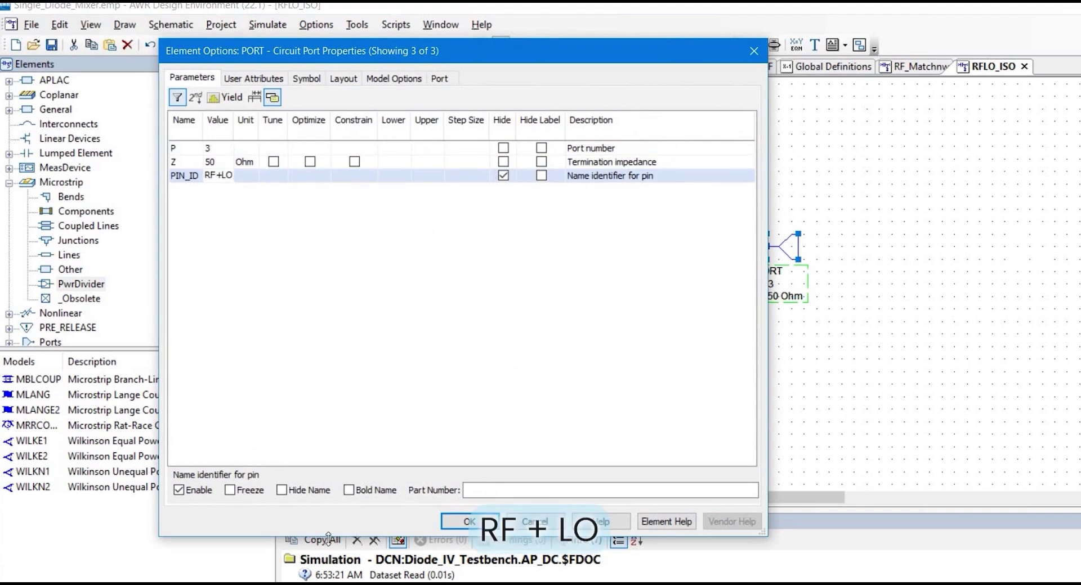
{"action": "key", "text": "Return"}
{"action": "key", "text": "Return"}
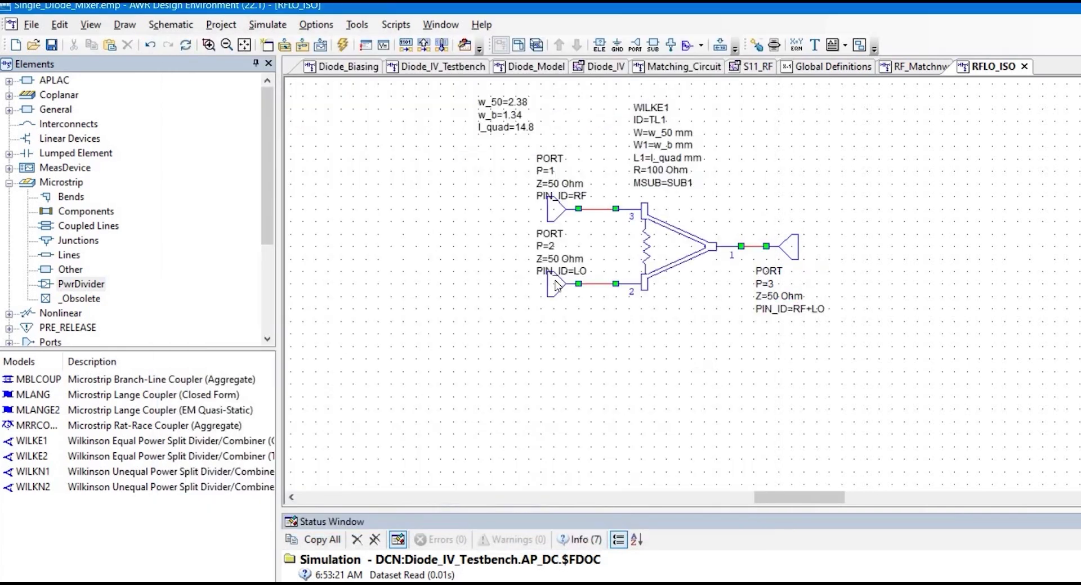
Move the parameter labels of ports 2 and 1 clear of their port symbols, beside each port
{"action": "left_click_drag", "start_coordinate": [557, 259], "coordinate": [495, 277]}
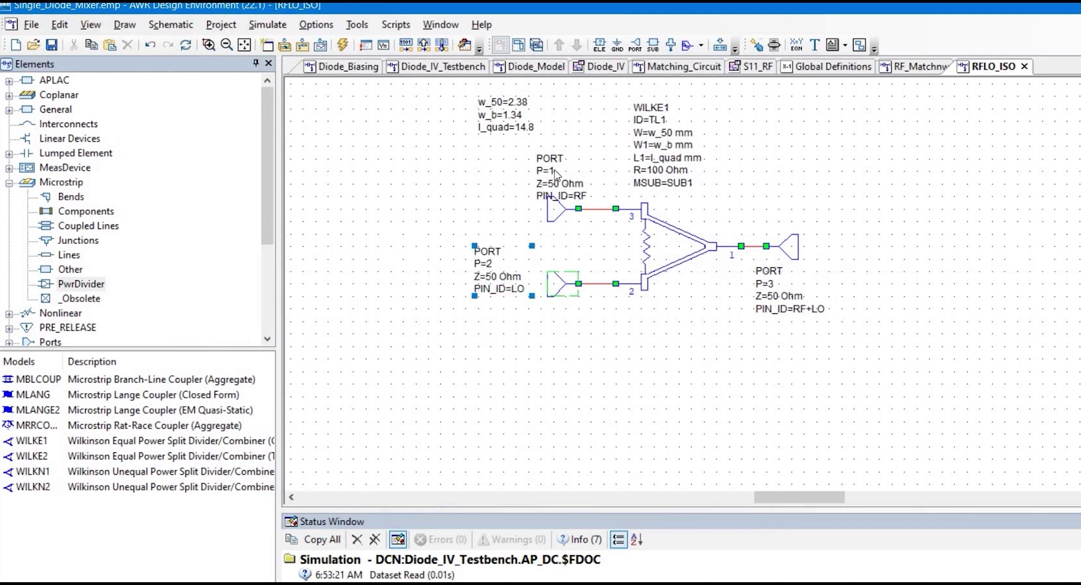
{"action": "left_click_drag", "start_coordinate": [492, 172], "coordinate": [489, 176]}
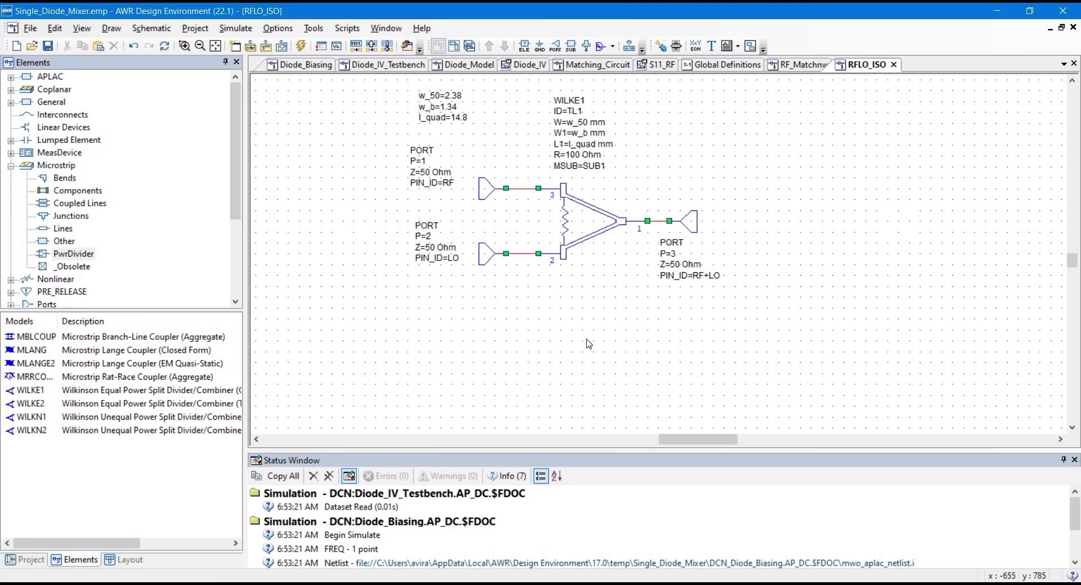
Open the RFLO_ISO schematic's frequency options and turn off the project defaults and the single-point setting
{"action": "double_click", "coordinate": [49, 169]}
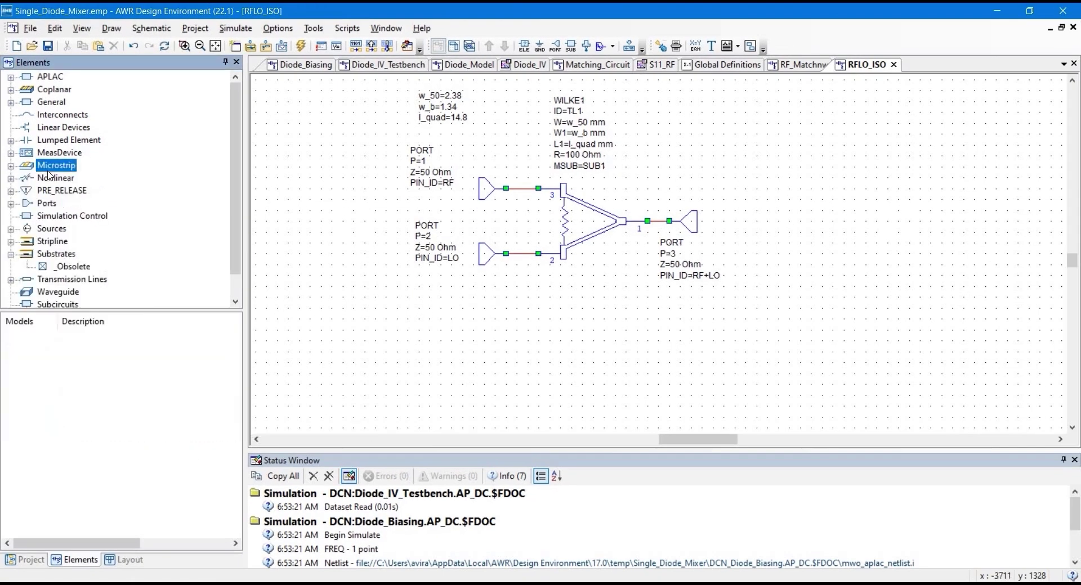
{"action": "left_click", "coordinate": [14, 560]}
{"action": "right_click", "coordinate": [82, 201]}
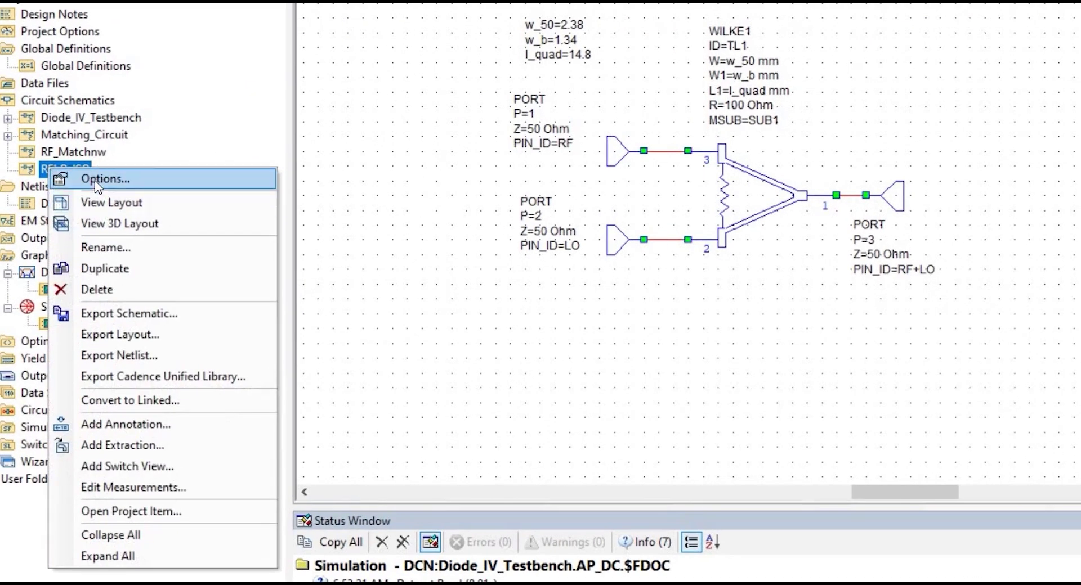
{"action": "left_click", "coordinate": [101, 206]}
{"action": "left_click", "coordinate": [248, 120]}
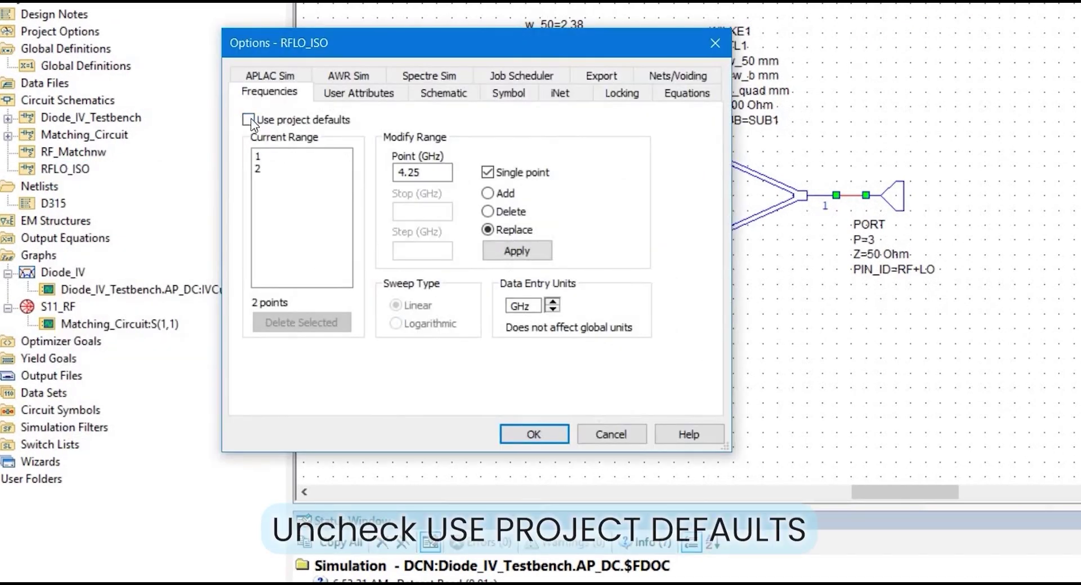
{"action": "left_click", "coordinate": [487, 172]}
Replace RFLO_ISO's frequency range with a linear sweep from 3 to 5.5 GHz in 0.05 GHz steps
{"action": "double_click", "coordinate": [441, 177]}
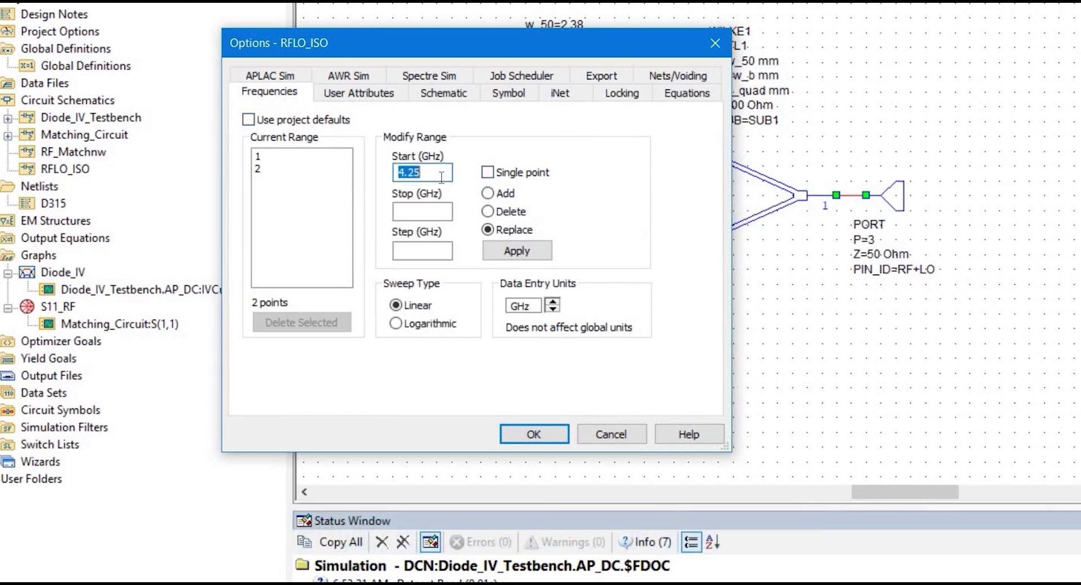
{"action": "type", "text": "3"}
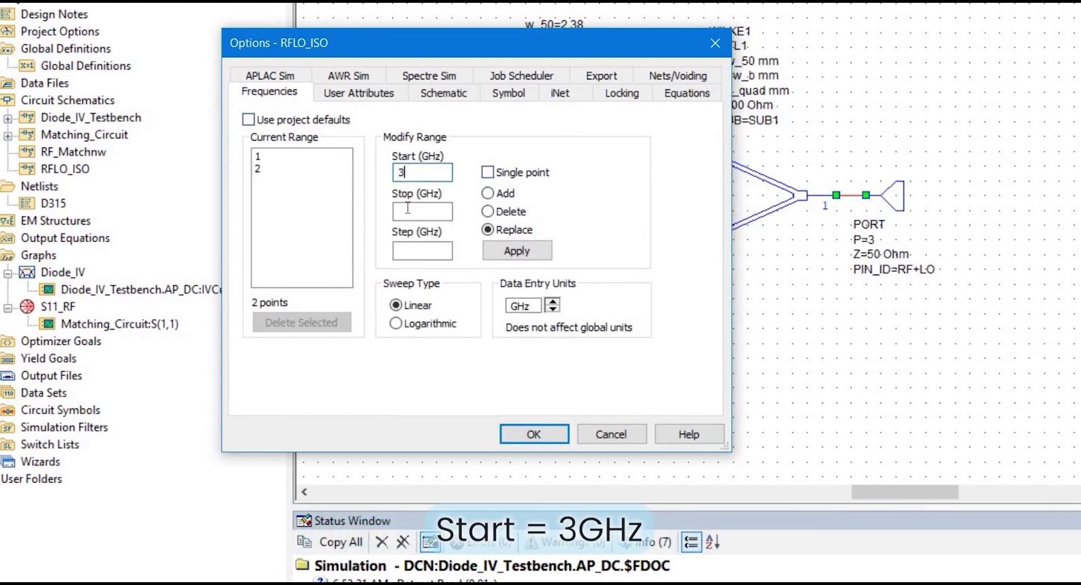
{"action": "left_click", "coordinate": [413, 208]}
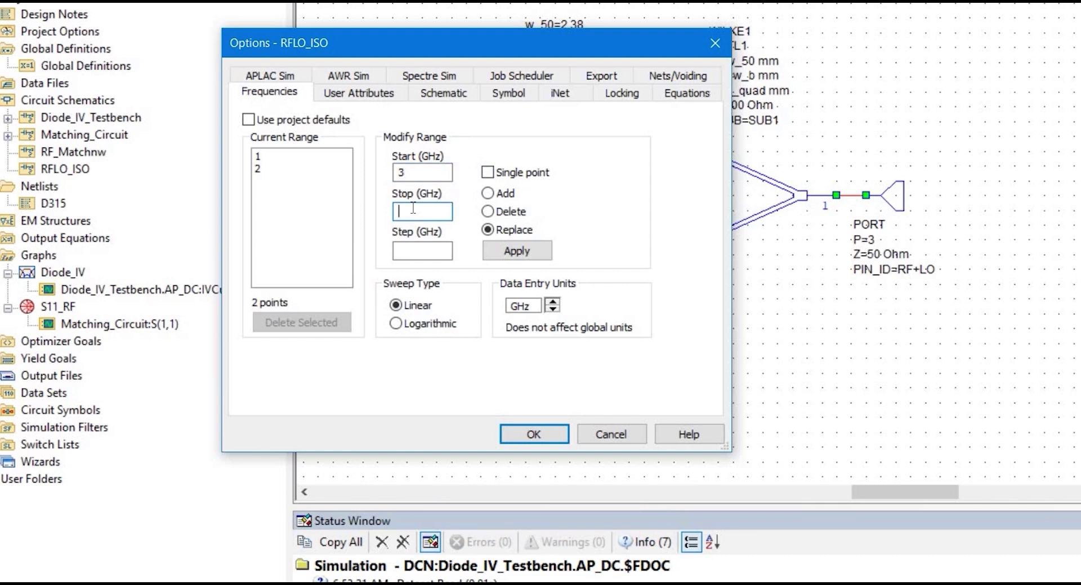
{"action": "type", "text": "5.5"}
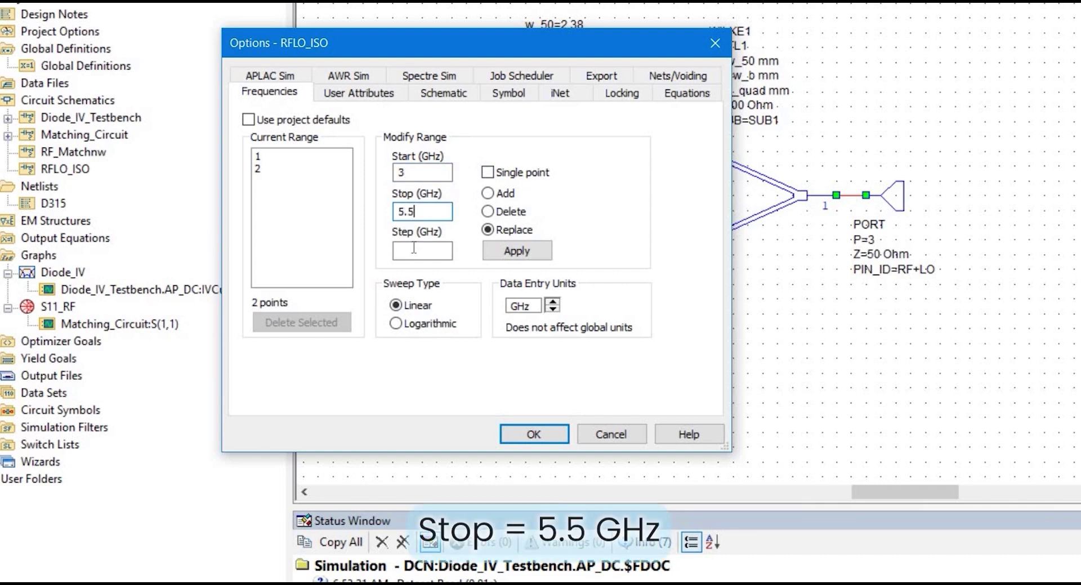
{"action": "left_click", "coordinate": [413, 247]}
{"action": "type", "text": "0."}
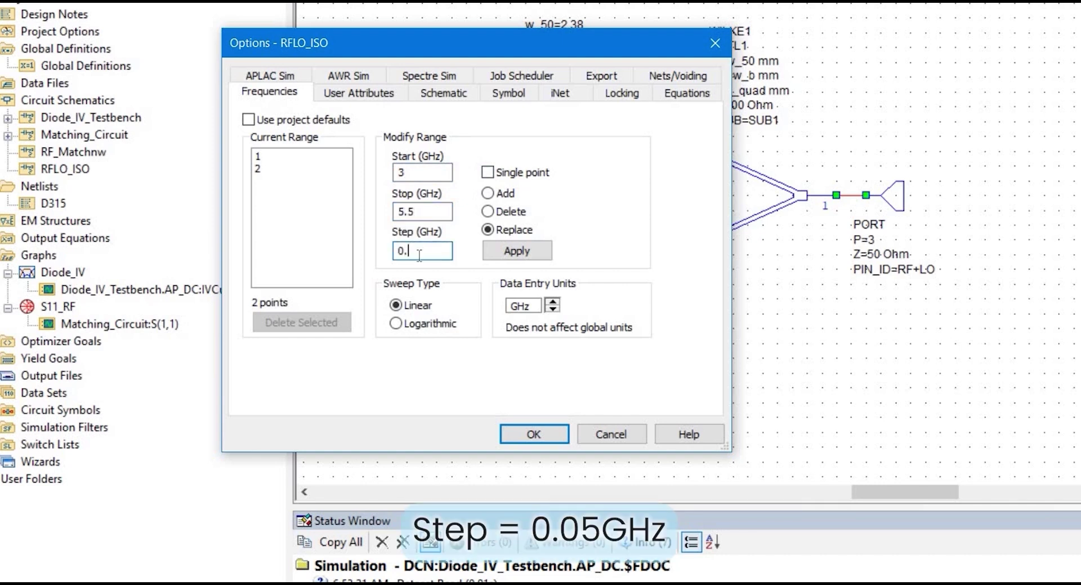
{"action": "type", "text": "05"}
{"action": "left_click", "coordinate": [513, 260]}
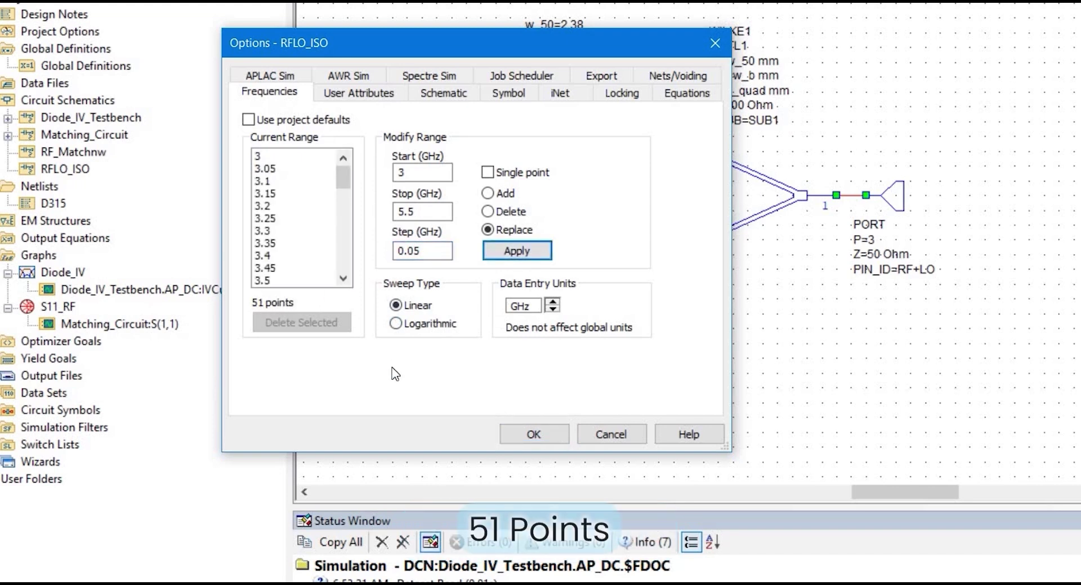
{"action": "left_click", "coordinate": [525, 432]}
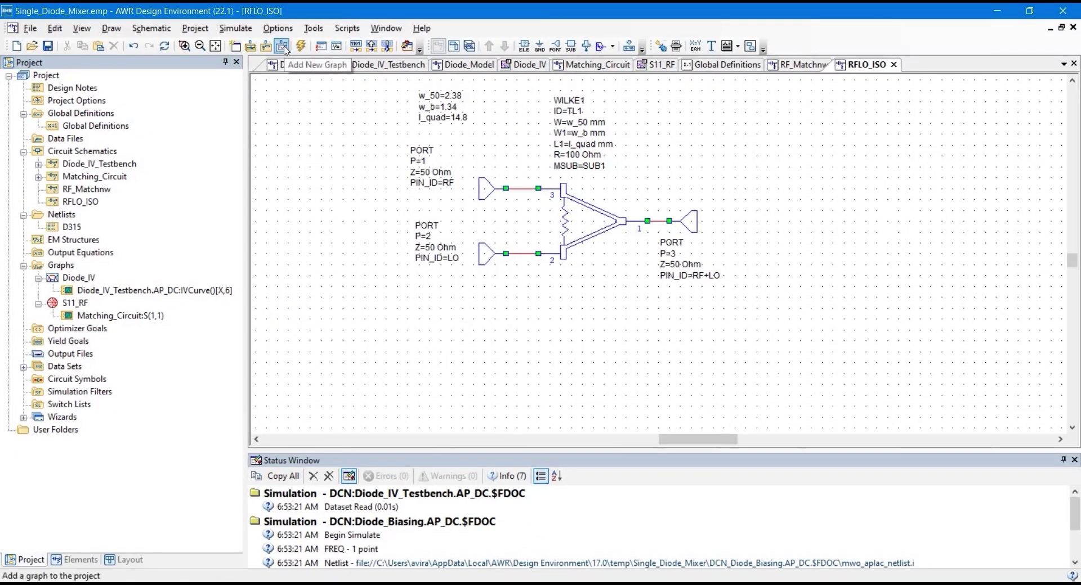
Create a new rectangular graph named Spar_RFLO
{"action": "left_click", "coordinate": [283, 47]}
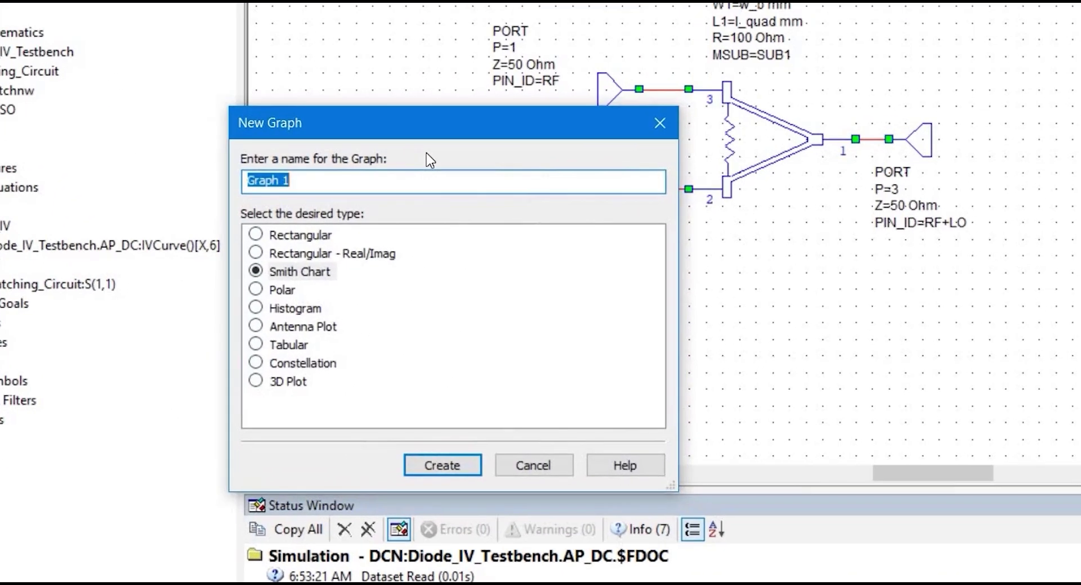
{"action": "type", "text": "Spa"}
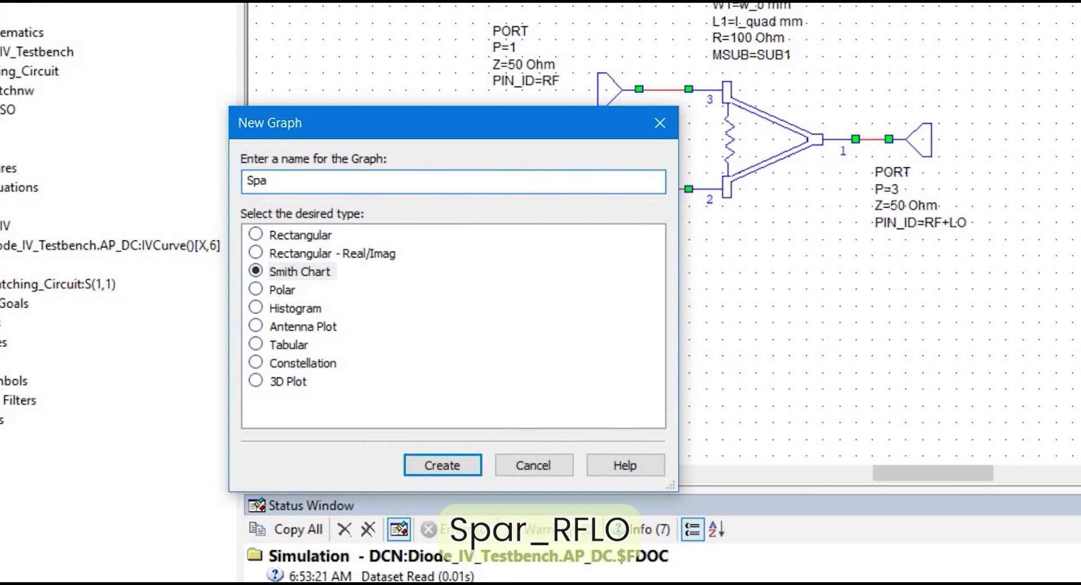
{"action": "type", "text": "r_RFLO"}
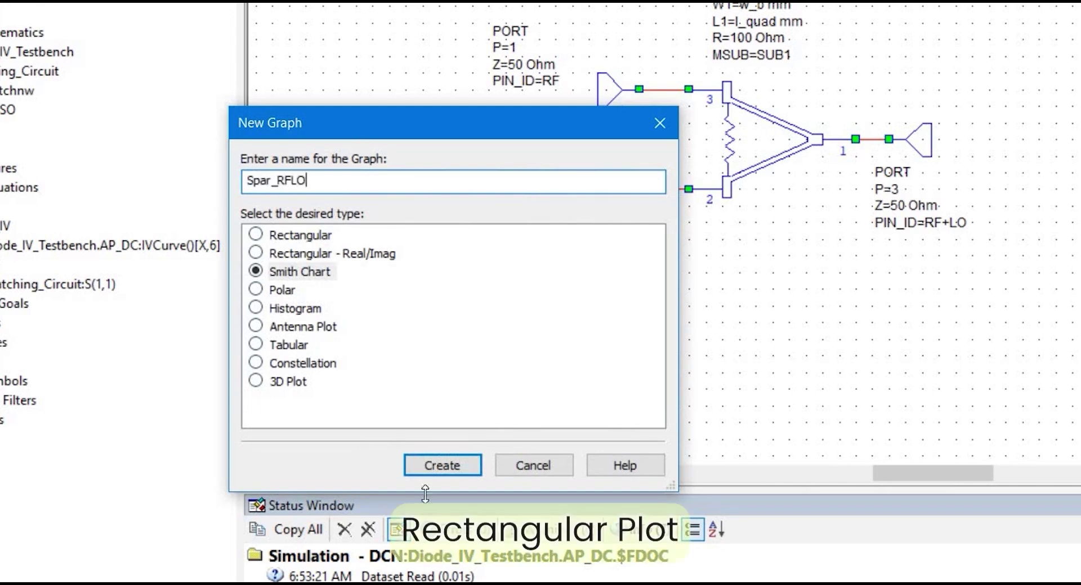
{"action": "left_click", "coordinate": [306, 236]}
{"action": "left_click", "coordinate": [444, 466]}
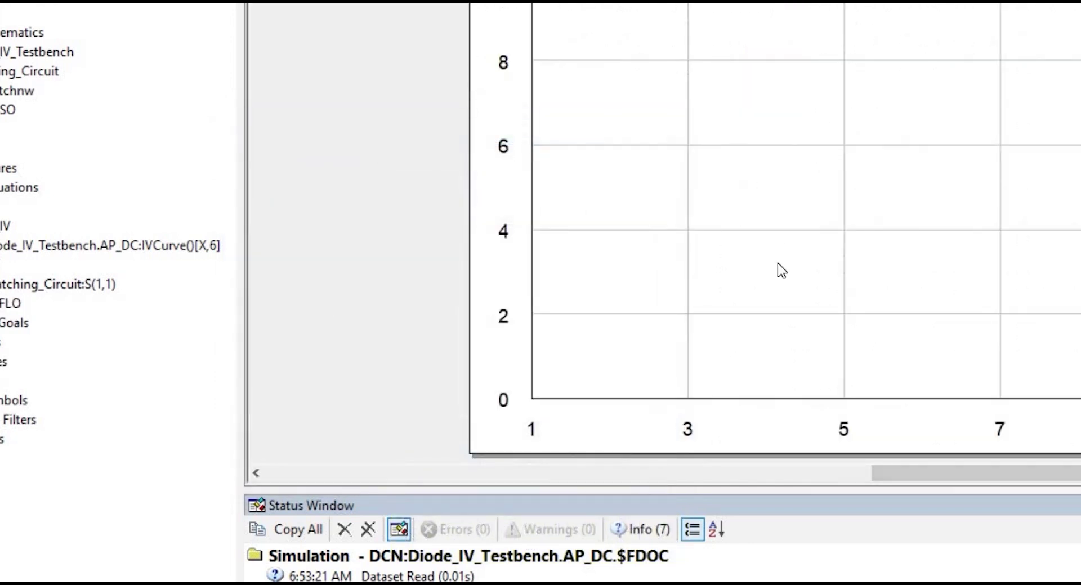
Add RFLO_ISO's S-parameter magnitude in dB, to port 1 from port 2, to the Spar_RFLO graph and run the simulation
{"action": "right_click", "coordinate": [721, 182]}
{"action": "left_click", "coordinate": [788, 304]}
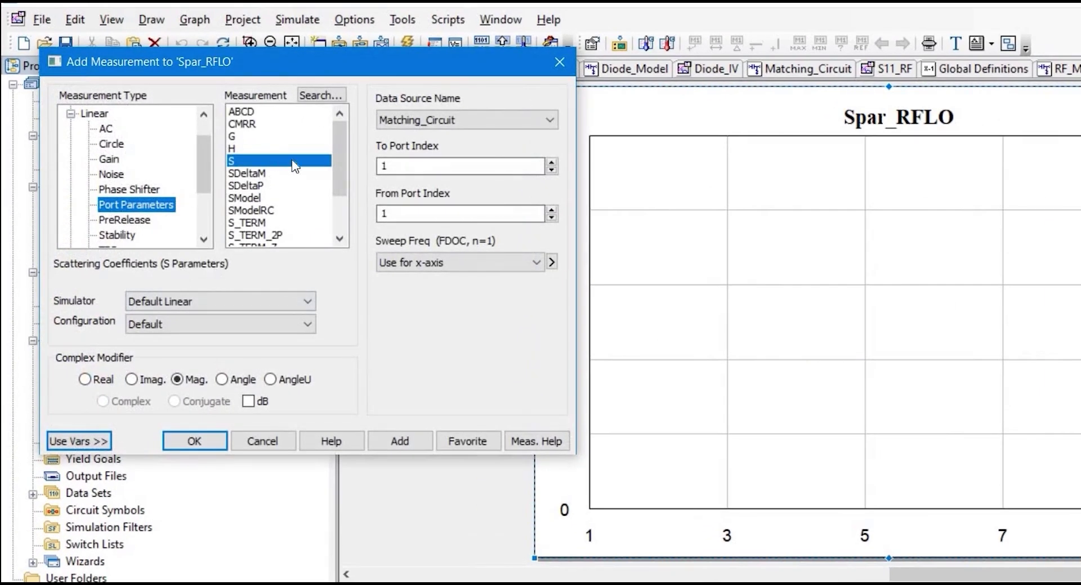
{"action": "left_click", "coordinate": [434, 121]}
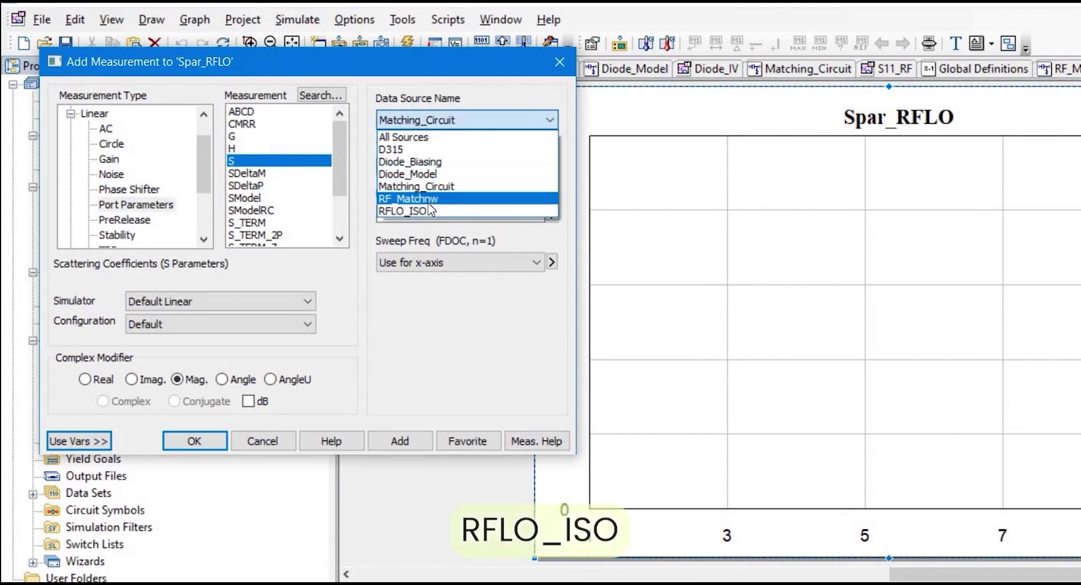
{"action": "left_click", "coordinate": [429, 210]}
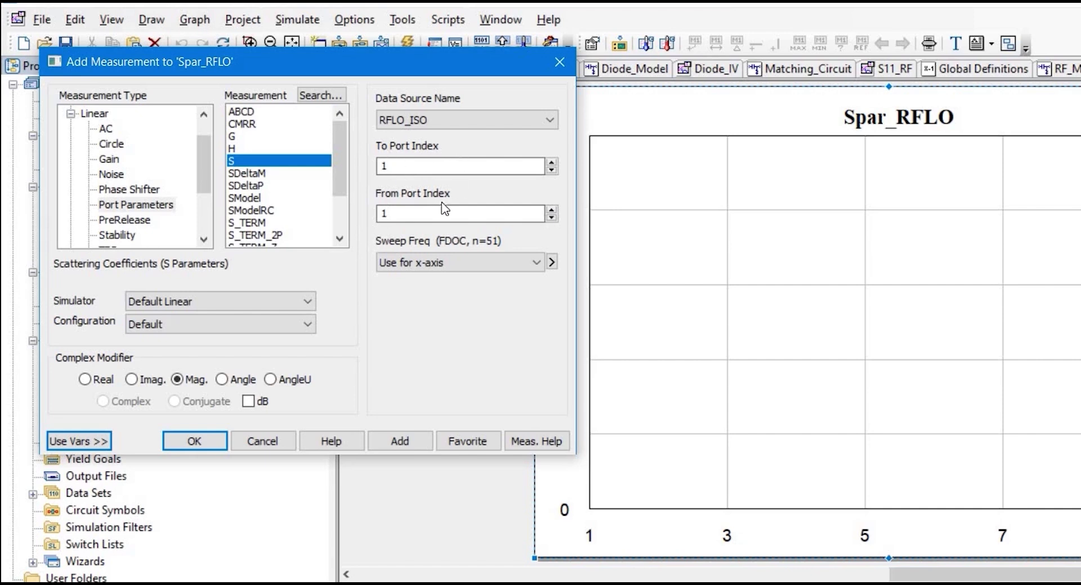
{"action": "left_click", "coordinate": [554, 210]}
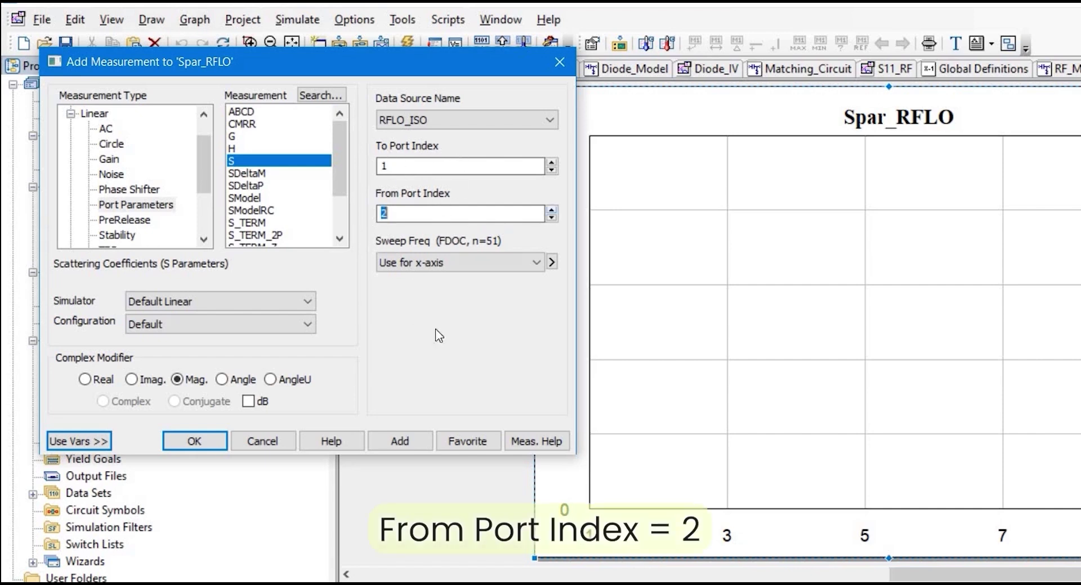
{"action": "left_click", "coordinate": [261, 402]}
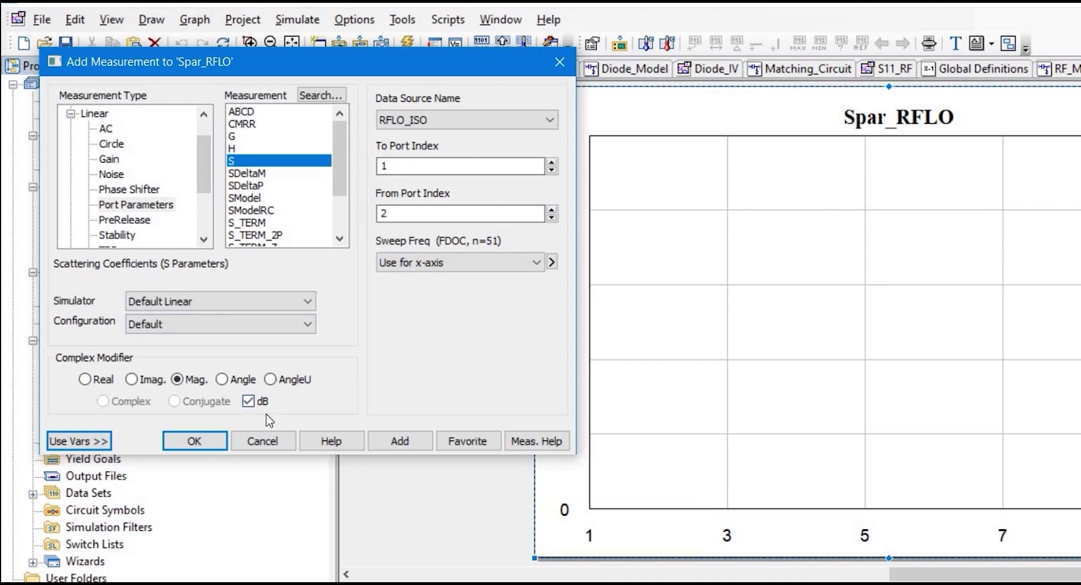
{"action": "left_click", "coordinate": [393, 448]}
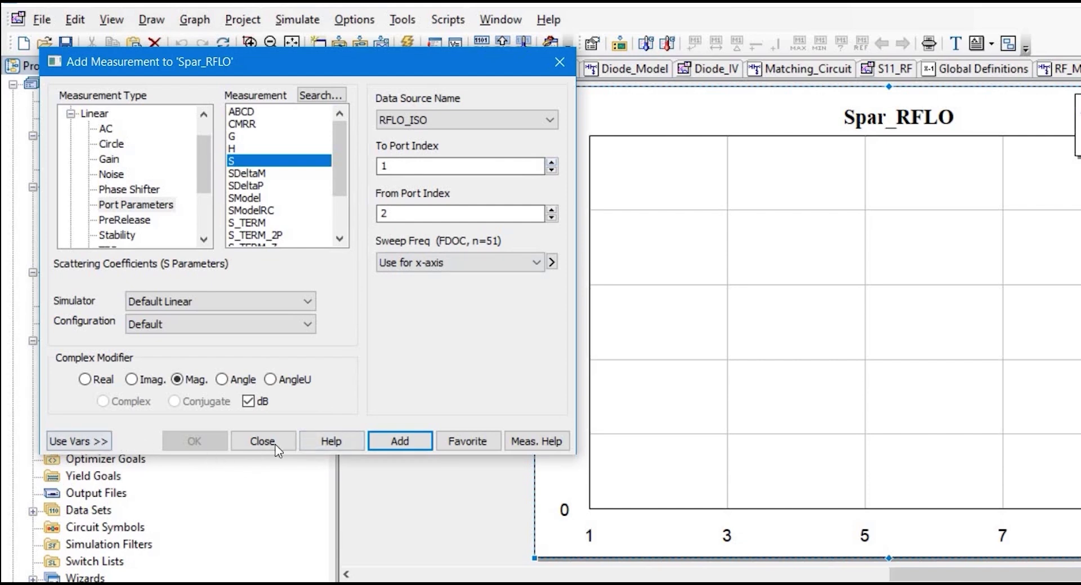
{"action": "left_click", "coordinate": [258, 442]}
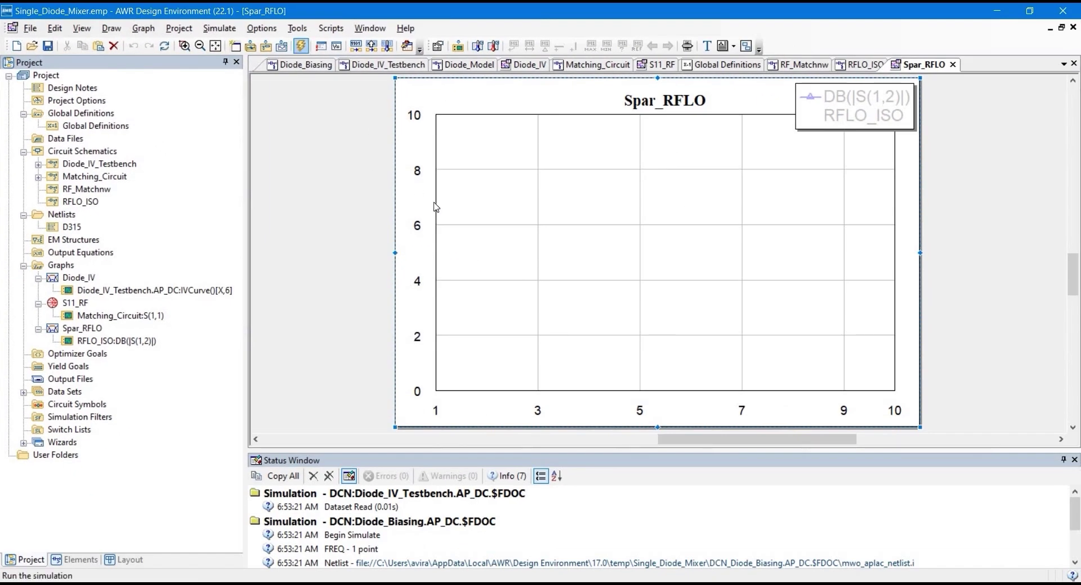
{"action": "left_click", "coordinate": [407, 43]}
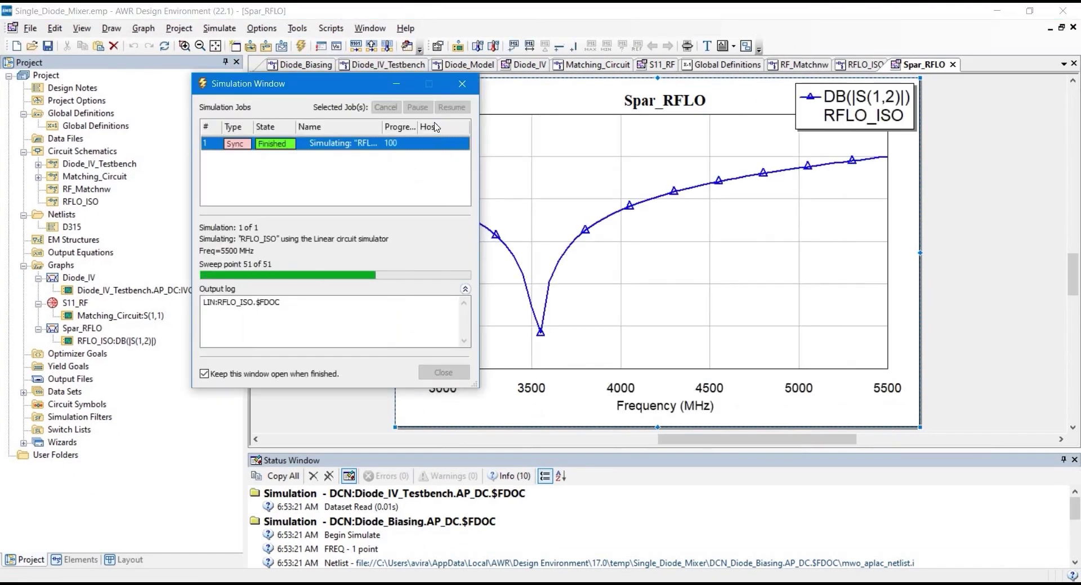
{"action": "left_click", "coordinate": [458, 85]}
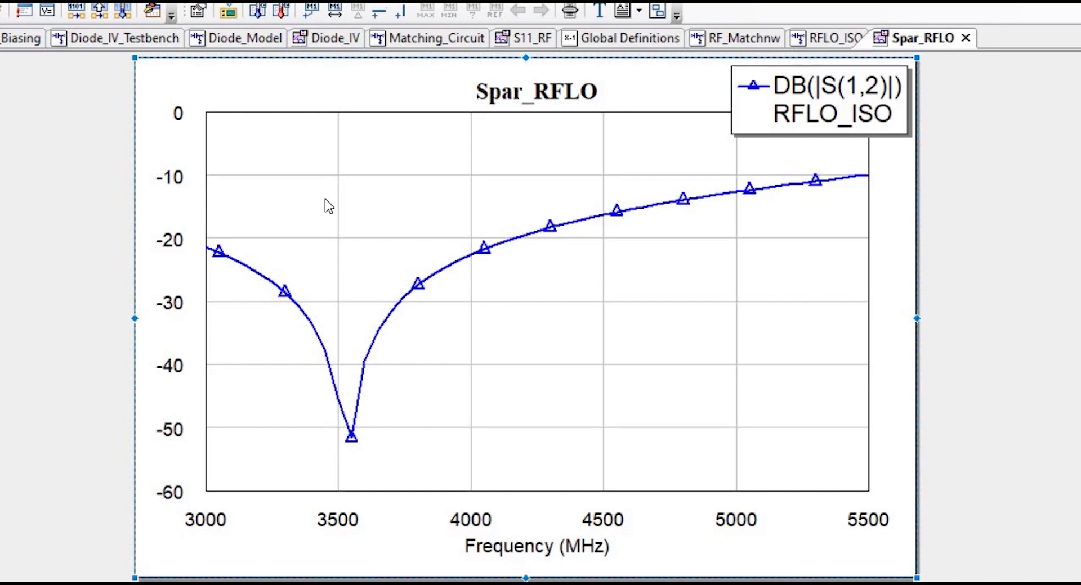
Place a marker on the S(1,2) curve at its minimum, about 3552 MHz
{"action": "right_click", "coordinate": [366, 286]}
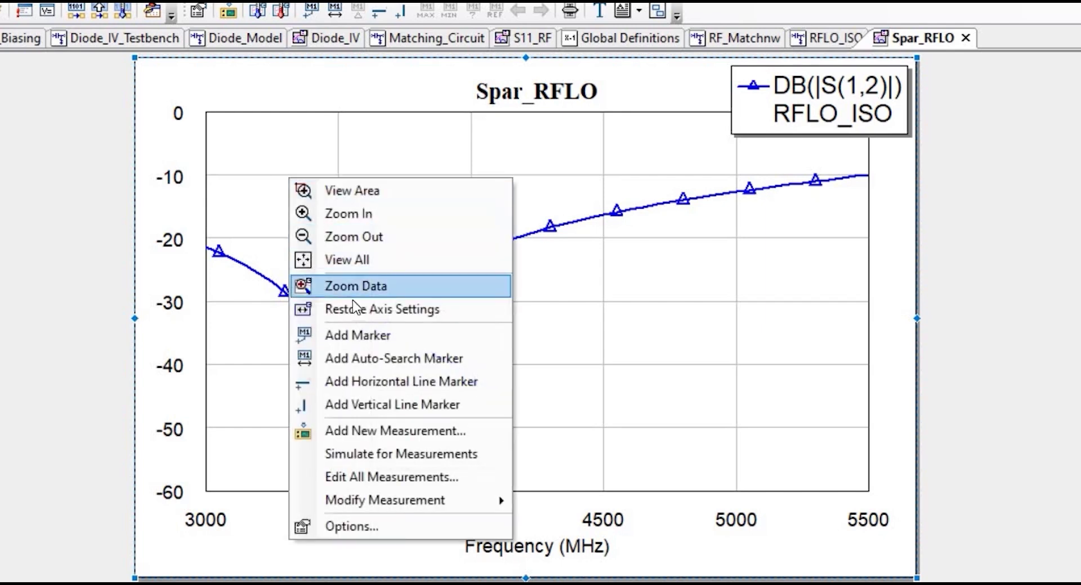
{"action": "left_click", "coordinate": [338, 332]}
{"action": "left_click", "coordinate": [350, 438]}
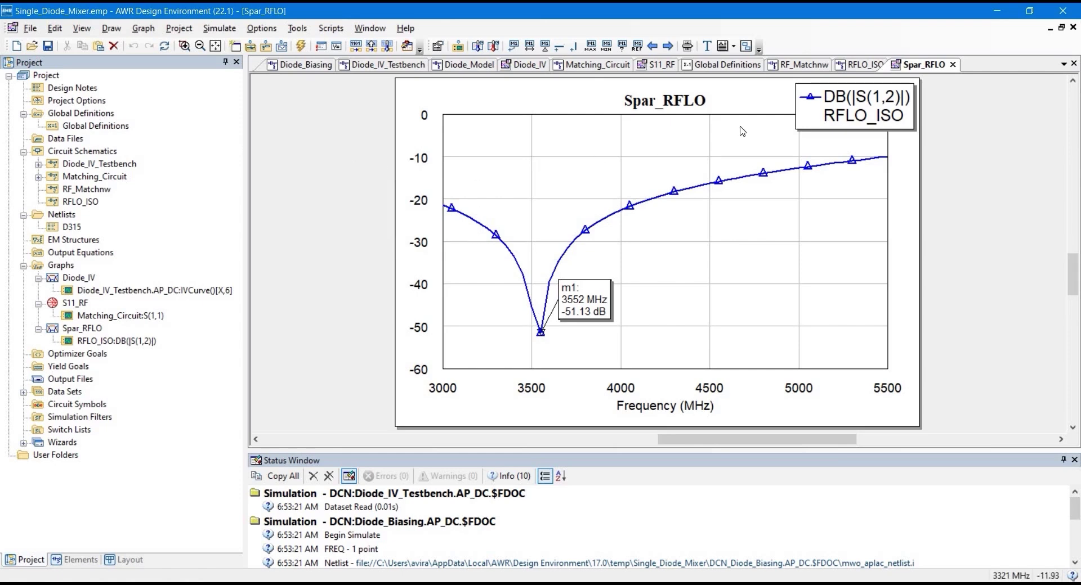
Make l_quad in the RFLO_ISO schematic tunable and open a slightly widened tuner over the Spar_RFLO graph
{"action": "left_click", "coordinate": [859, 65]}
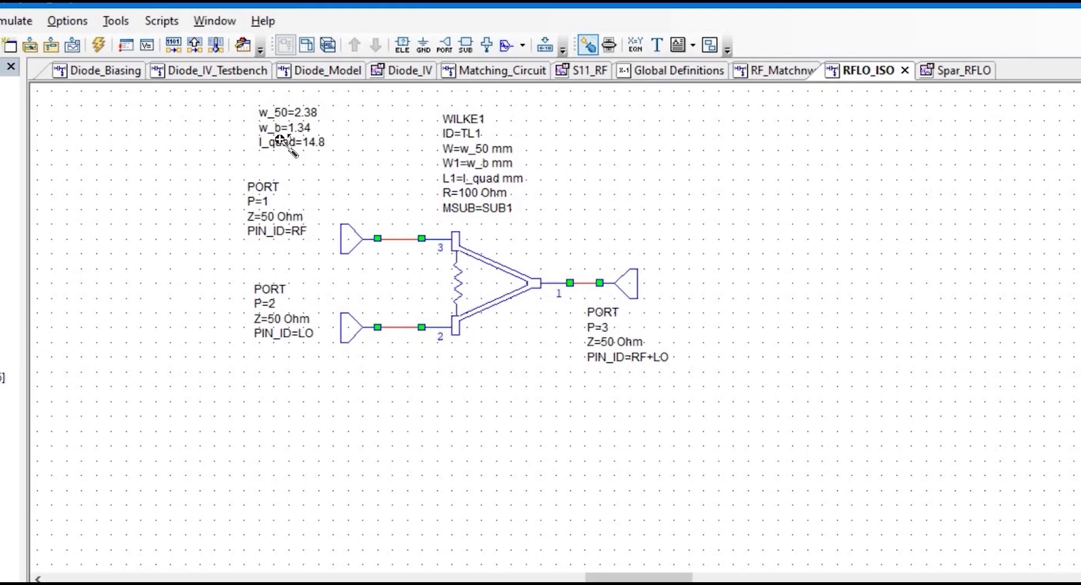
{"action": "left_click", "coordinate": [947, 72]}
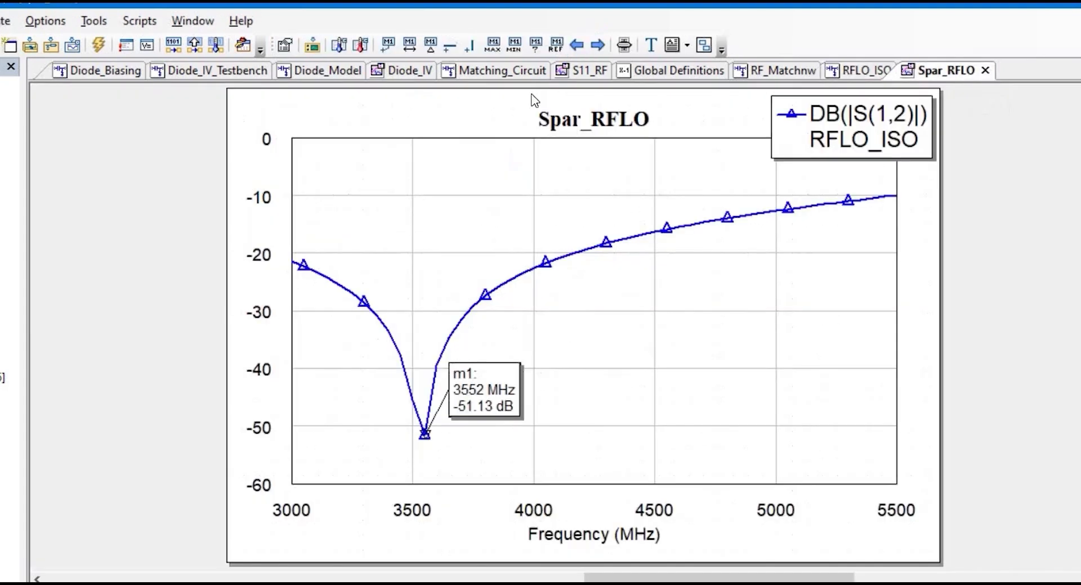
{"action": "key", "text": "F9"}
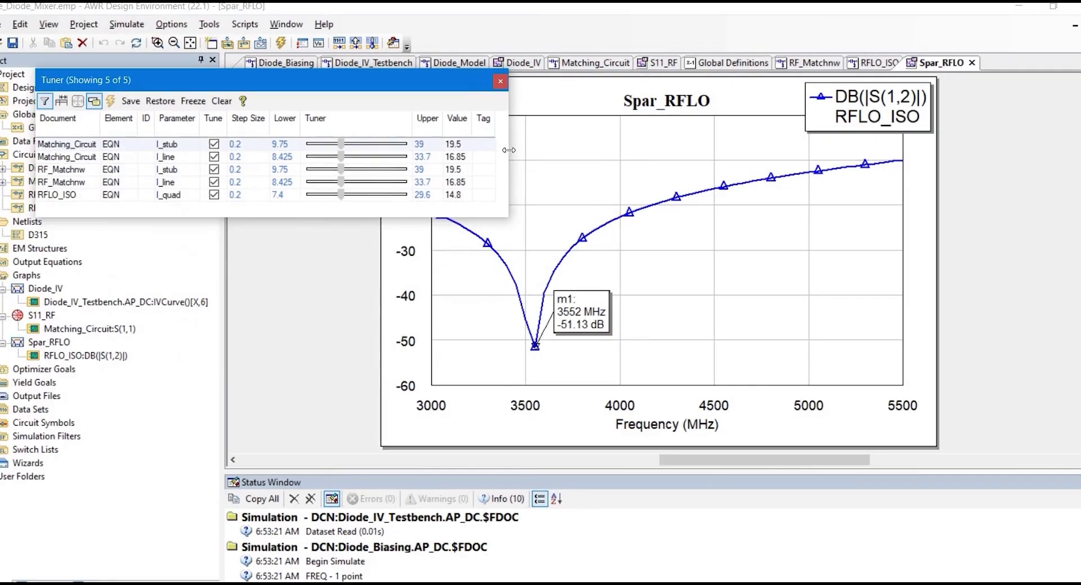
{"action": "left_click_drag", "start_coordinate": [508, 150], "coordinate": [539, 149]}
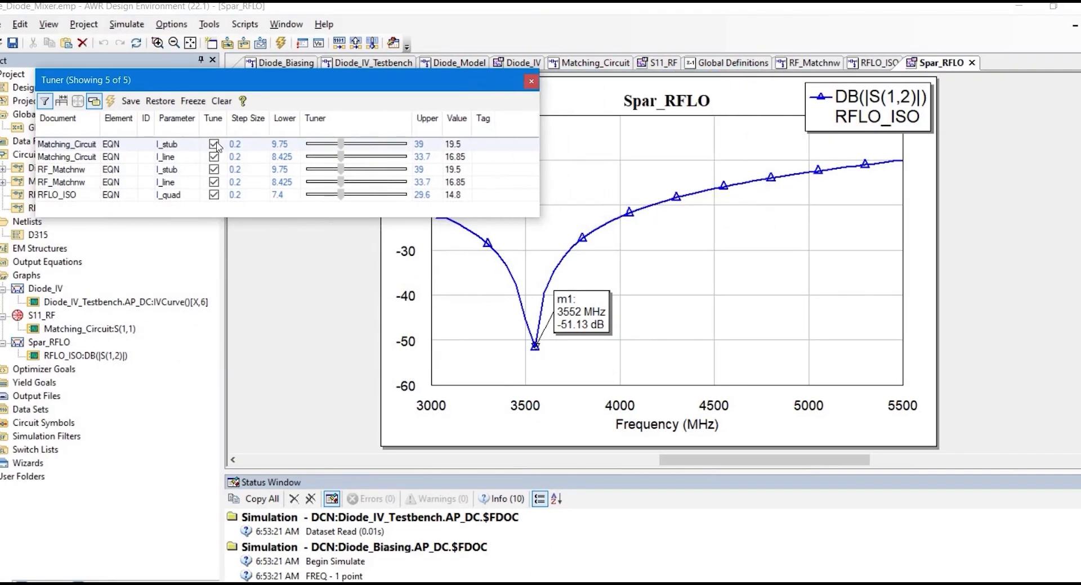
Exclude l_stub and l_line of both Matching_Circuit and RF_Matchnw from tuning, leaving only RFLO_ISO's l_quad
{"action": "left_click", "coordinate": [214, 145]}
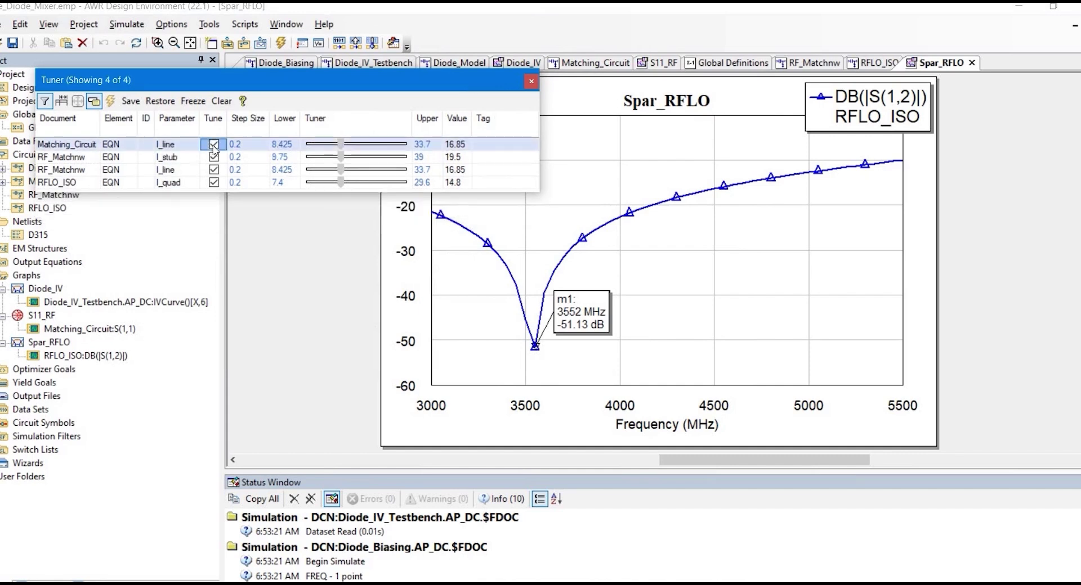
{"action": "left_click", "coordinate": [213, 145]}
{"action": "left_click", "coordinate": [214, 145]}
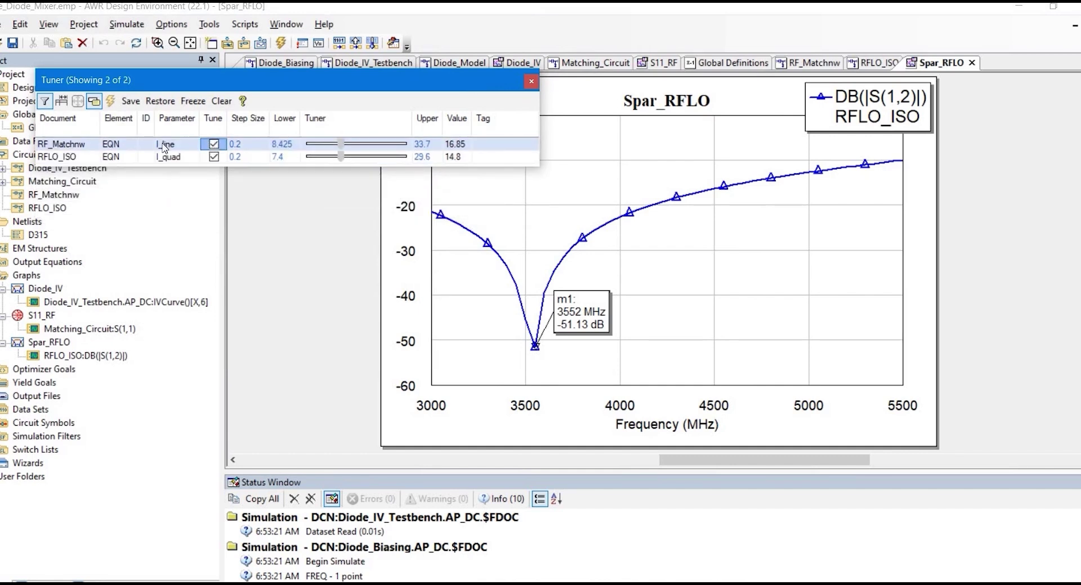
{"action": "left_click", "coordinate": [214, 145]}
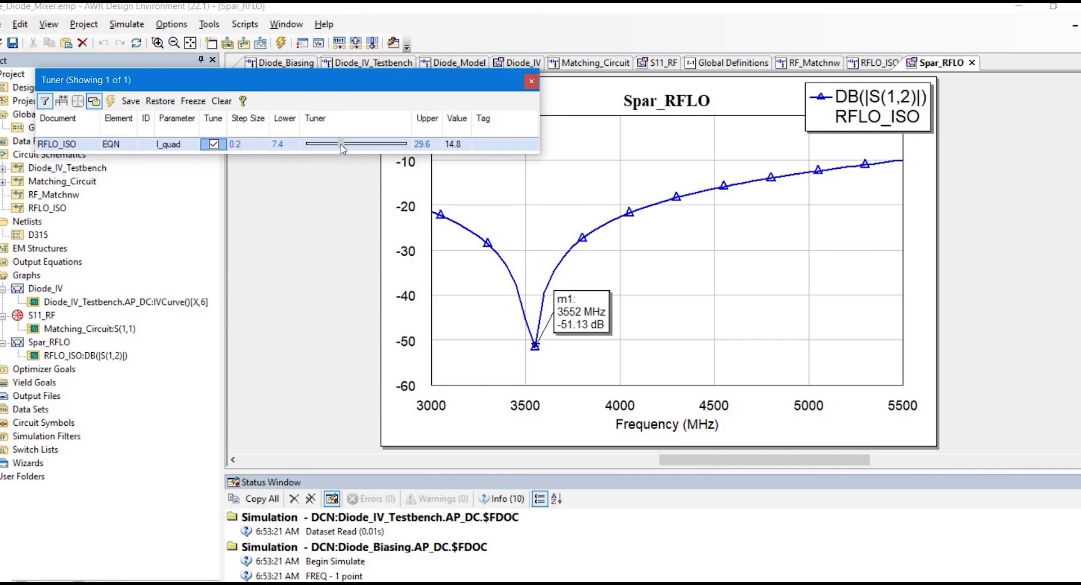
Tune RFLO_ISO's l_quad downward and set its value to 13.8
{"action": "left_click_drag", "start_coordinate": [341, 145], "coordinate": [335, 144]}
{"action": "double_click", "coordinate": [457, 144]}
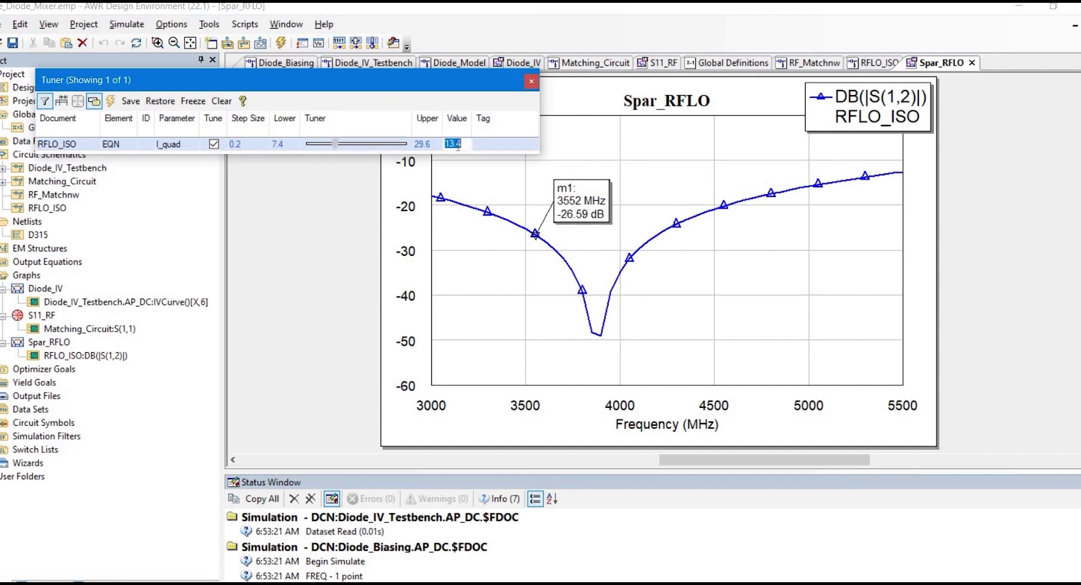
{"action": "type", "text": "13.8"}
{"action": "key", "text": "Return"}
Move the tuner clear of the curve and add a second marker at the S(1,2) minimum, at 3750 MHz
{"action": "left_click_drag", "start_coordinate": [426, 89], "coordinate": [385, 99]}
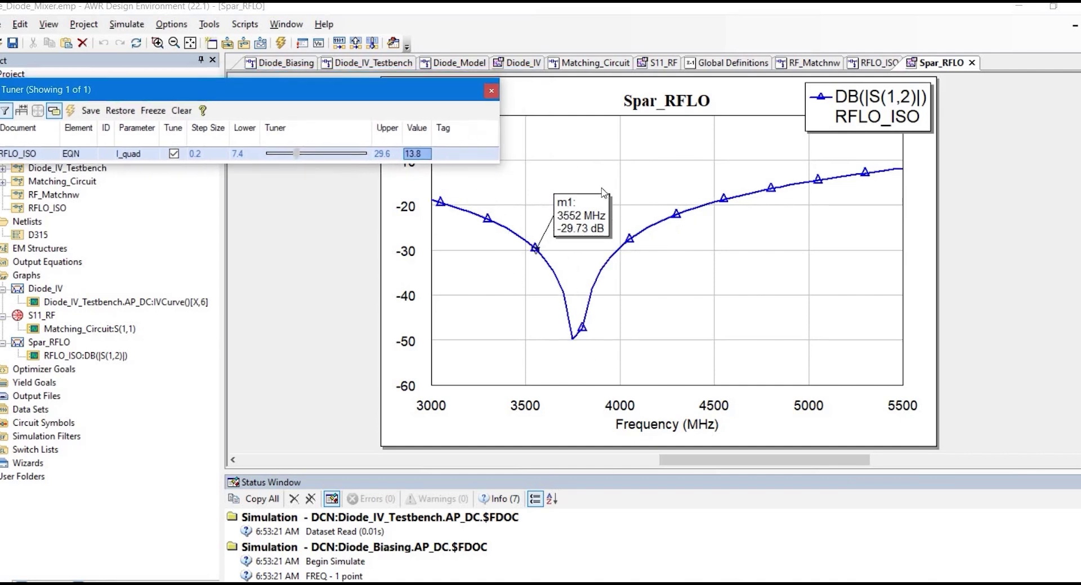
{"action": "right_click", "coordinate": [592, 163]}
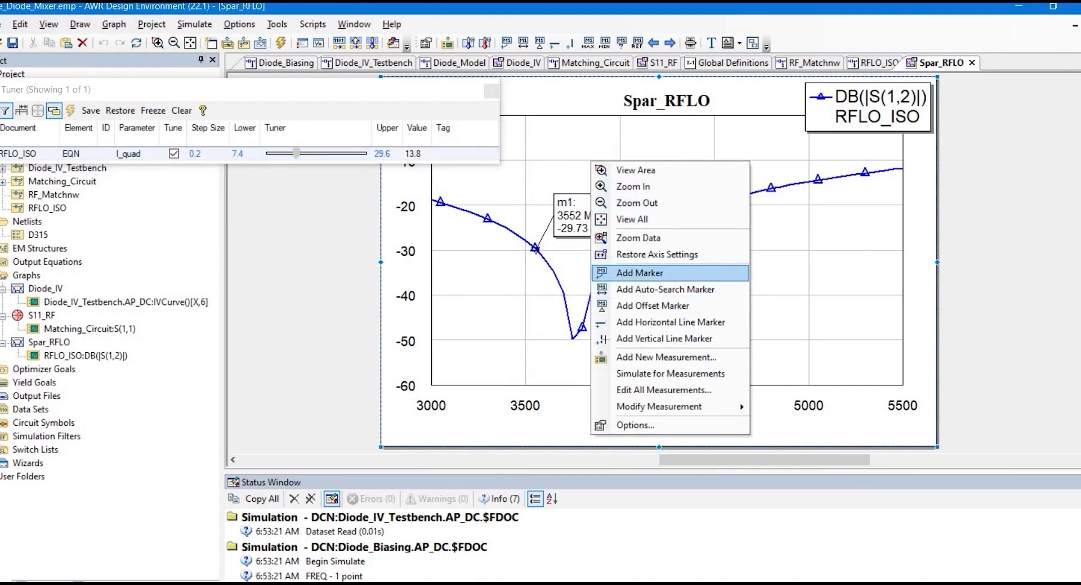
{"action": "left_click", "coordinate": [639, 273]}
{"action": "left_click", "coordinate": [572, 385]}
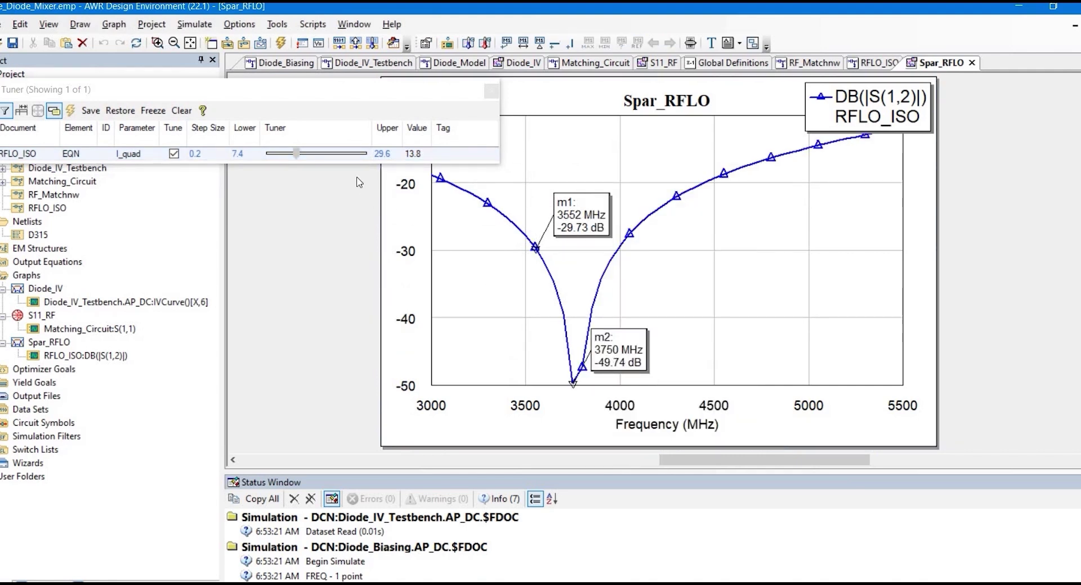
Close the tuner, keeping l_quad at 13.8
{"action": "left_click", "coordinate": [416, 155]}
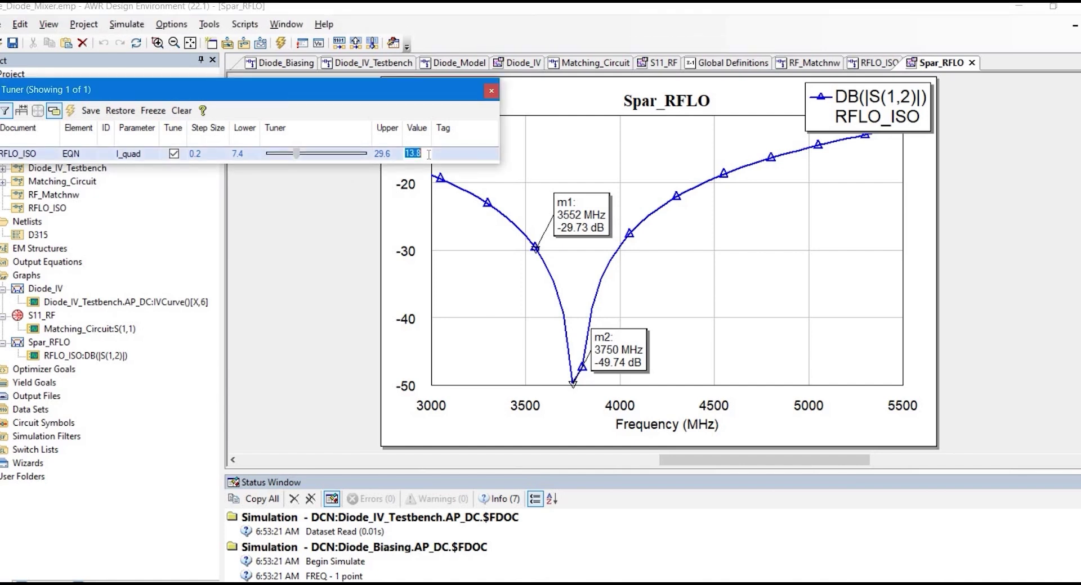
{"action": "left_click", "coordinate": [428, 154]}
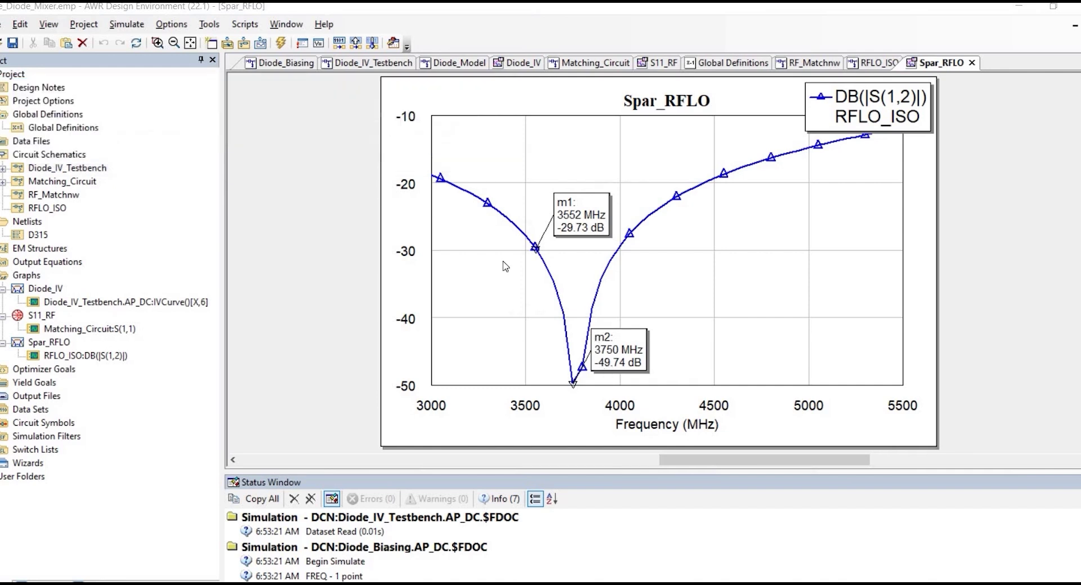
{"action": "key", "text": "Escape"}
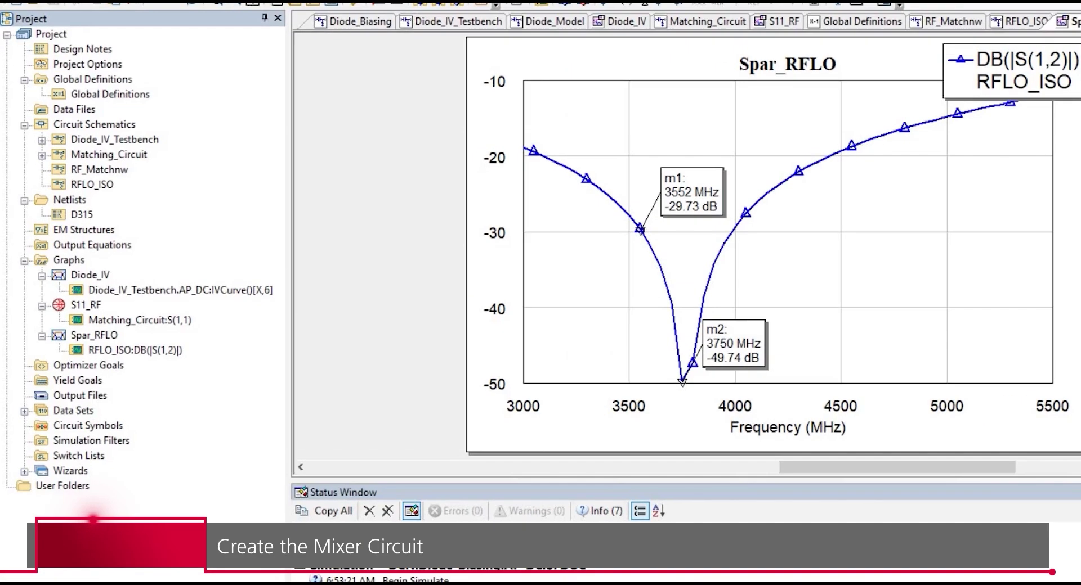
Create a new circuit schematic named Mixer and turn off the tune tool
{"action": "right_click", "coordinate": [94, 125]}
{"action": "left_click", "coordinate": [121, 159]}
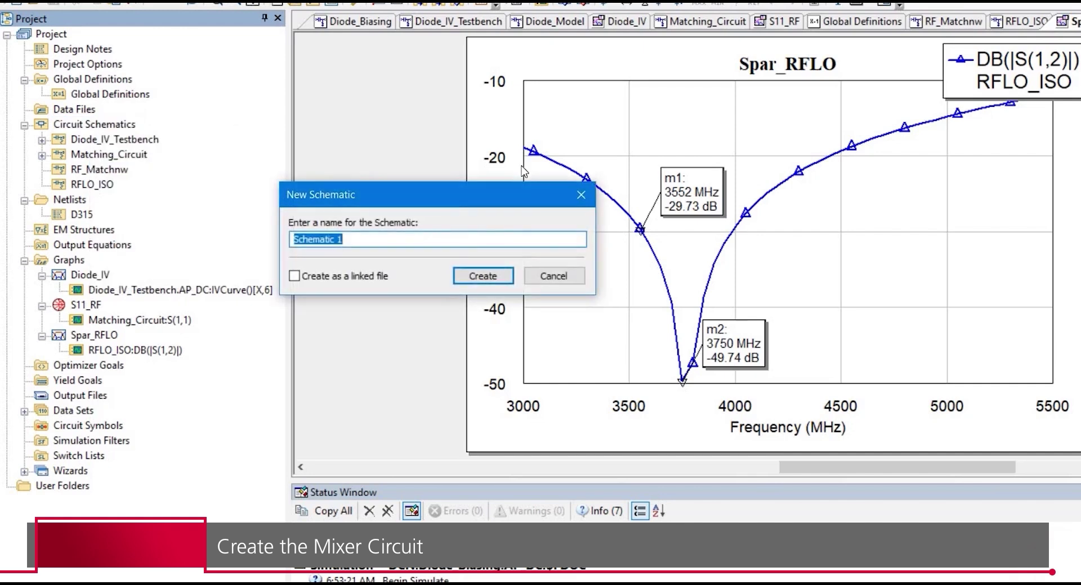
{"action": "type", "text": "Mixer"}
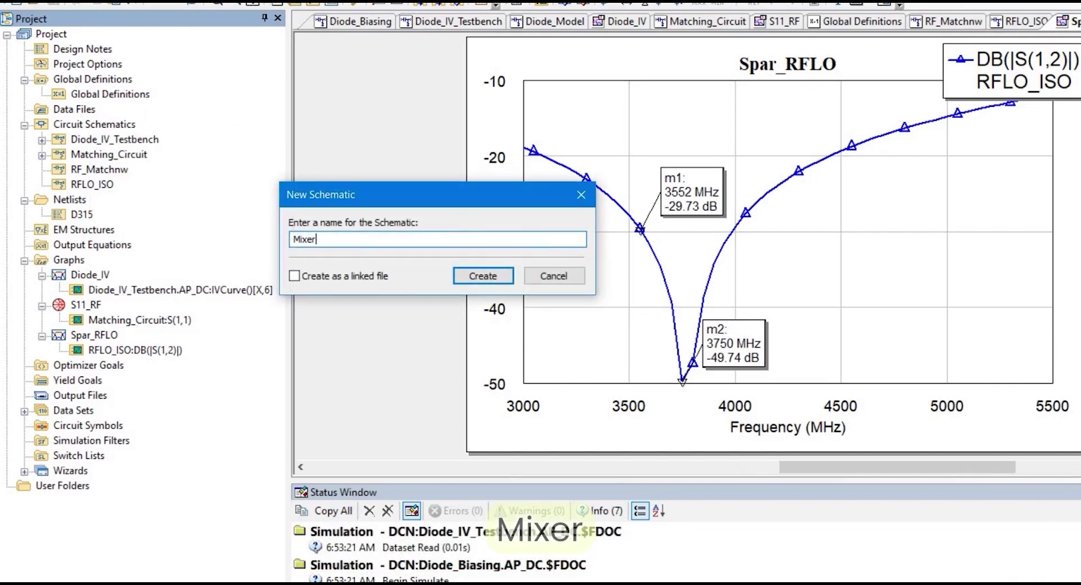
{"action": "left_click", "coordinate": [484, 276]}
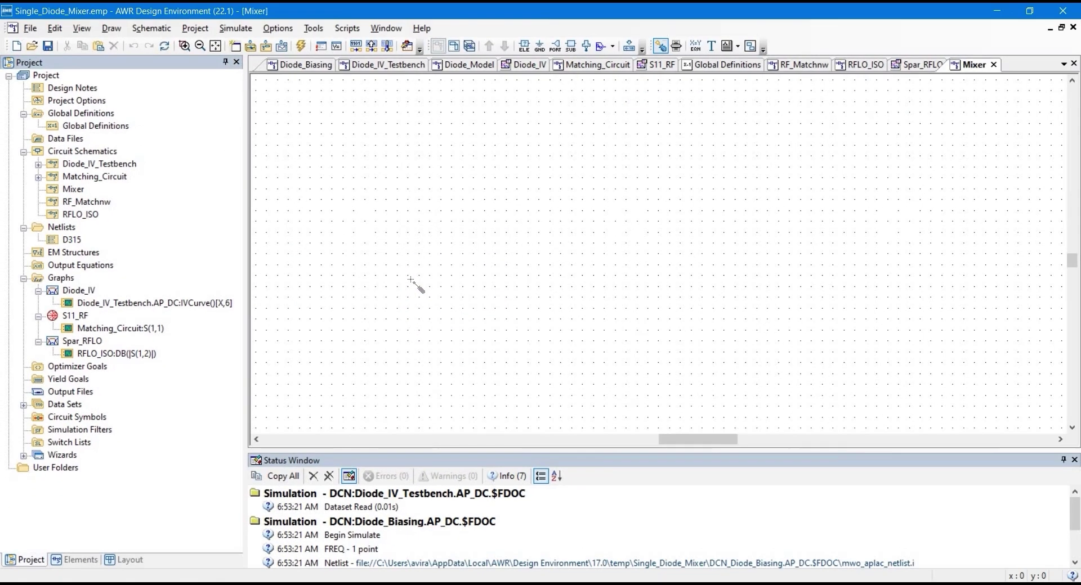
{"action": "left_click", "coordinate": [660, 46]}
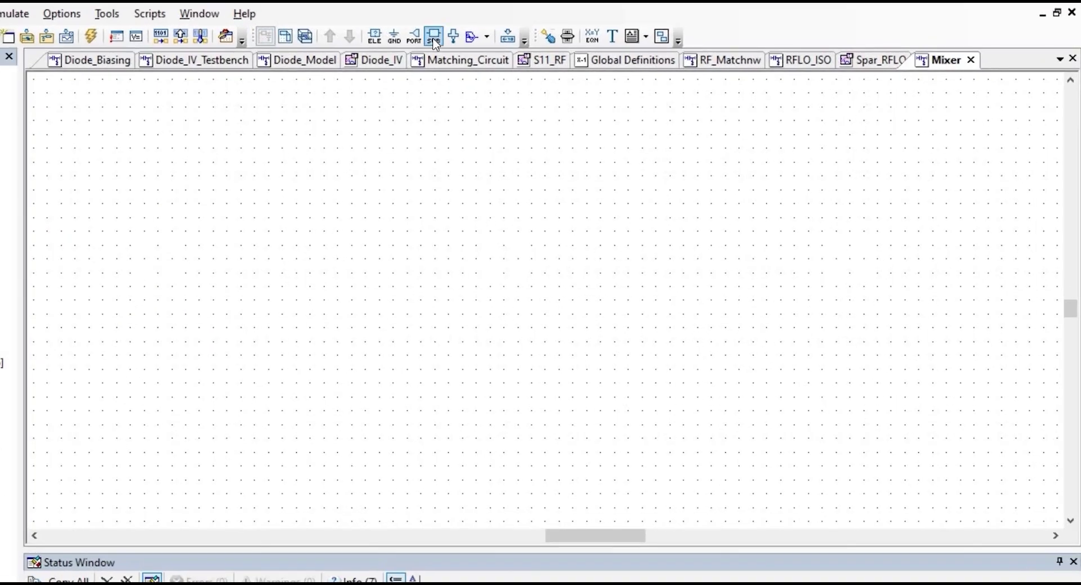
Insert the RFLO_ISO subcircuit with normal grounding into Mixer, rotated so LO points up, RF down and RF+LO right
{"action": "left_click", "coordinate": [433, 40]}
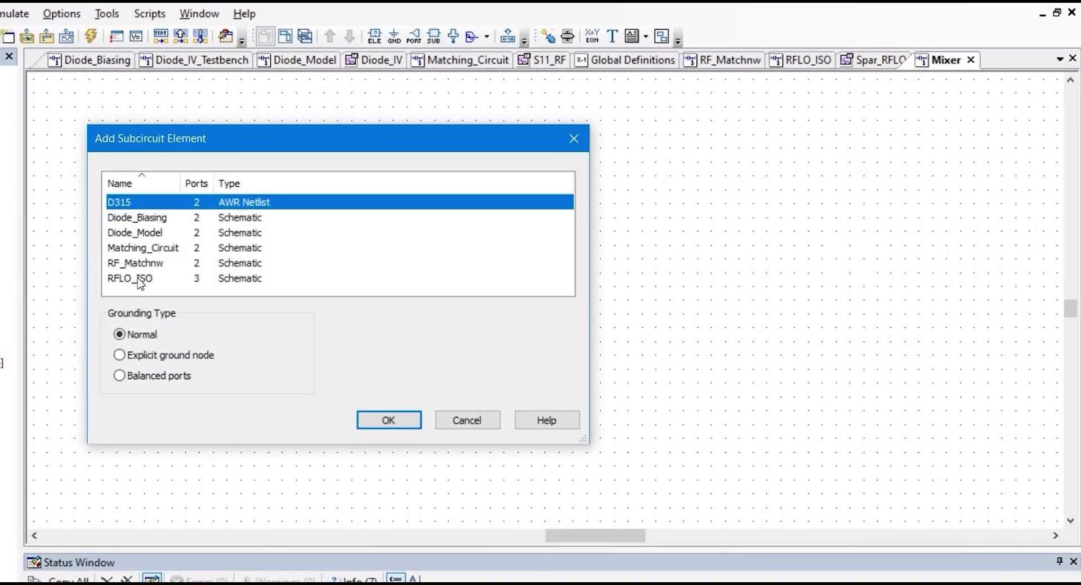
{"action": "left_click", "coordinate": [137, 280]}
{"action": "left_click", "coordinate": [383, 420]}
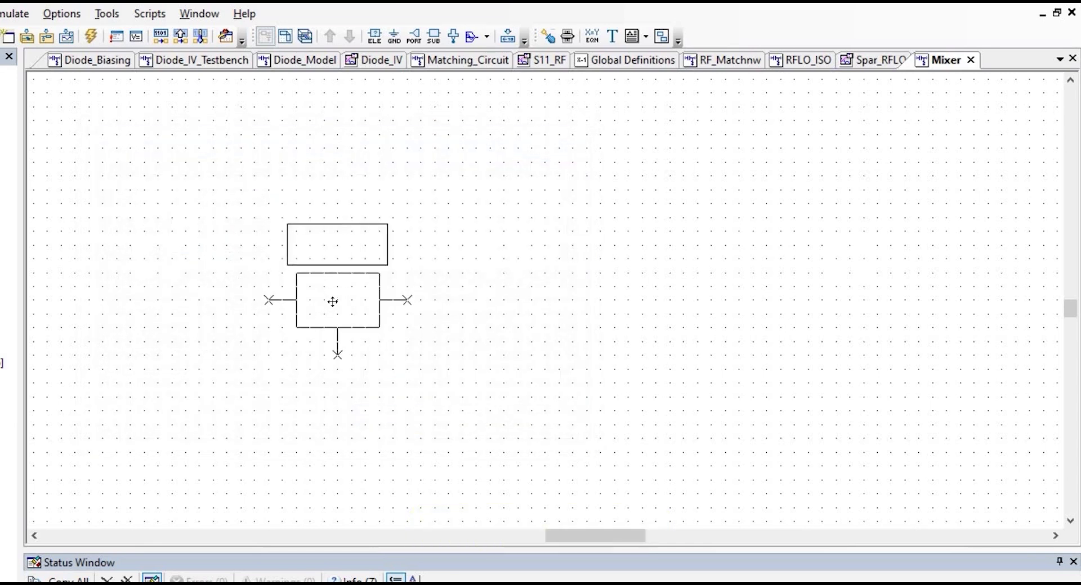
{"action": "right_click", "coordinate": [333, 301]}
{"action": "left_click", "coordinate": [332, 301]}
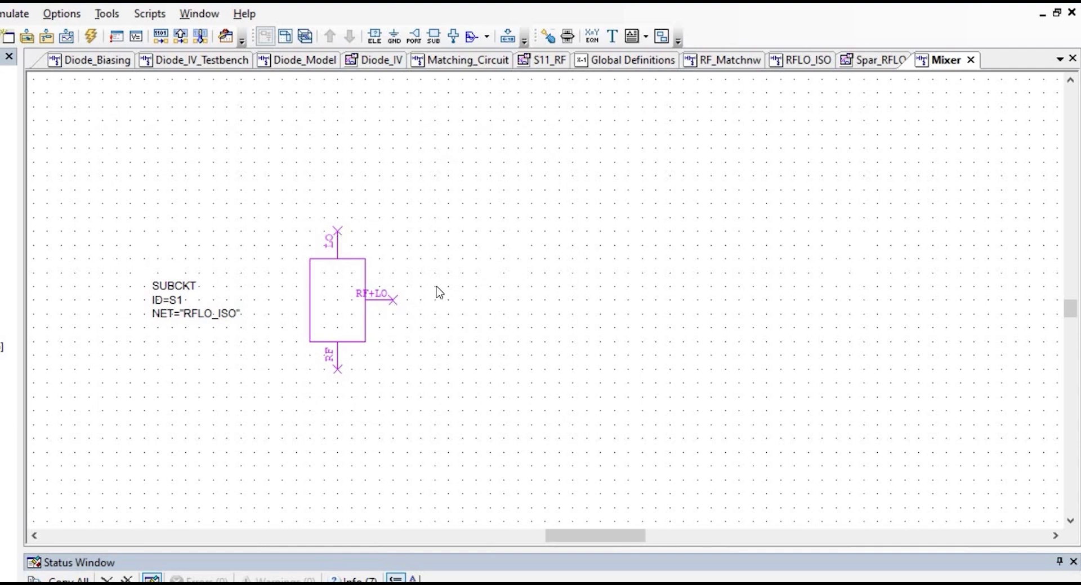
Insert the RF_Matchnw subcircuit with normal grounding beside RFLO_ISO, level with its RF+LO pin
{"action": "left_click", "coordinate": [434, 37]}
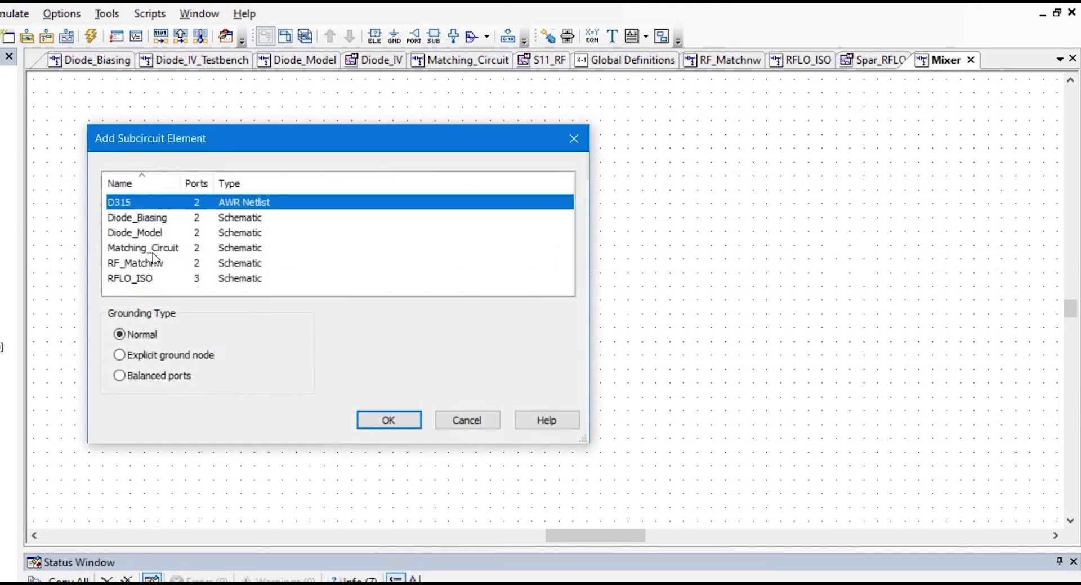
{"action": "left_click", "coordinate": [154, 261]}
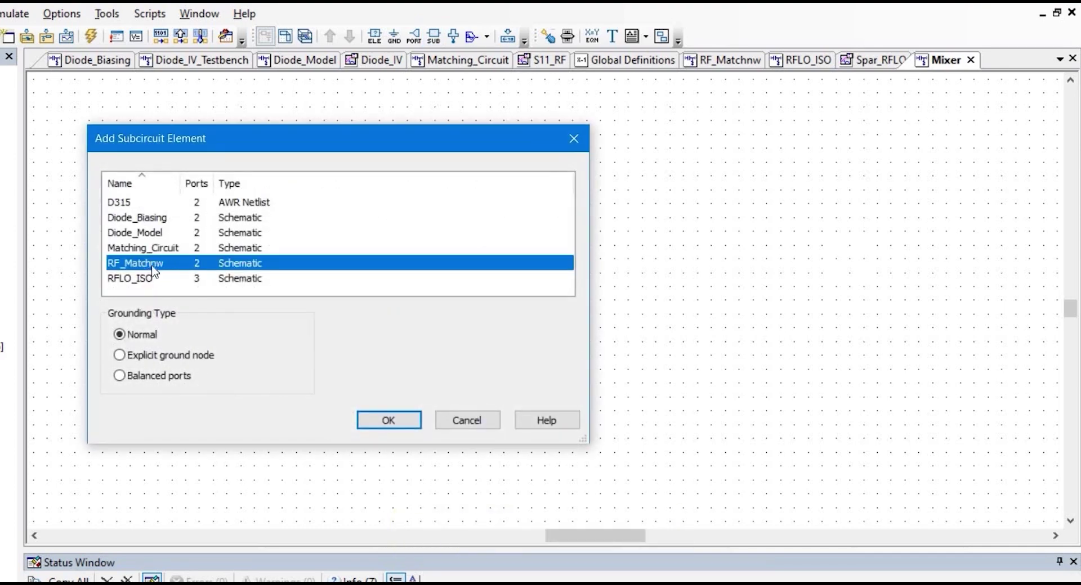
{"action": "left_click", "coordinate": [391, 420]}
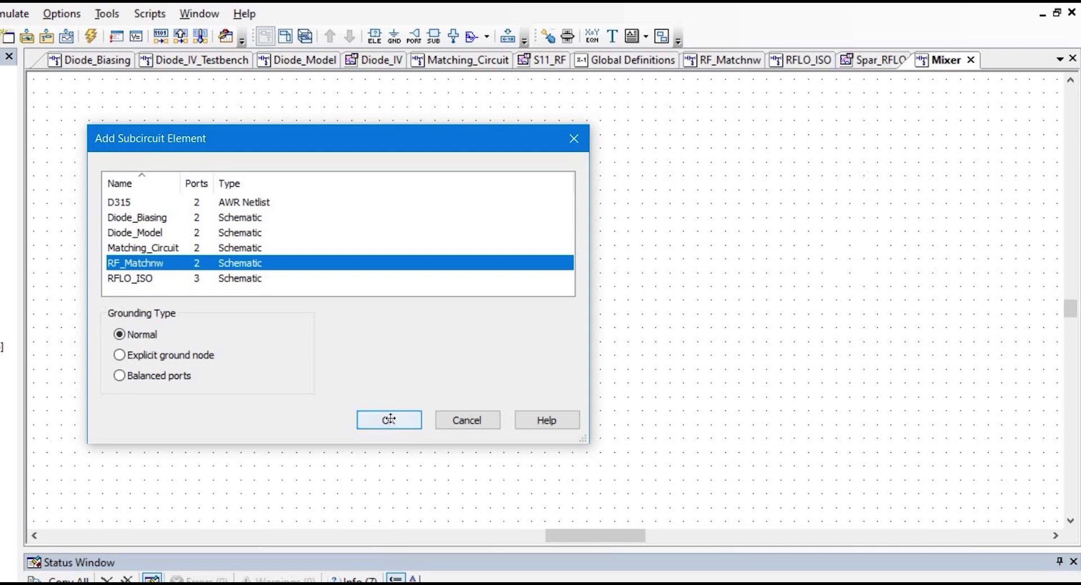
{"action": "left_click", "coordinate": [484, 271]}
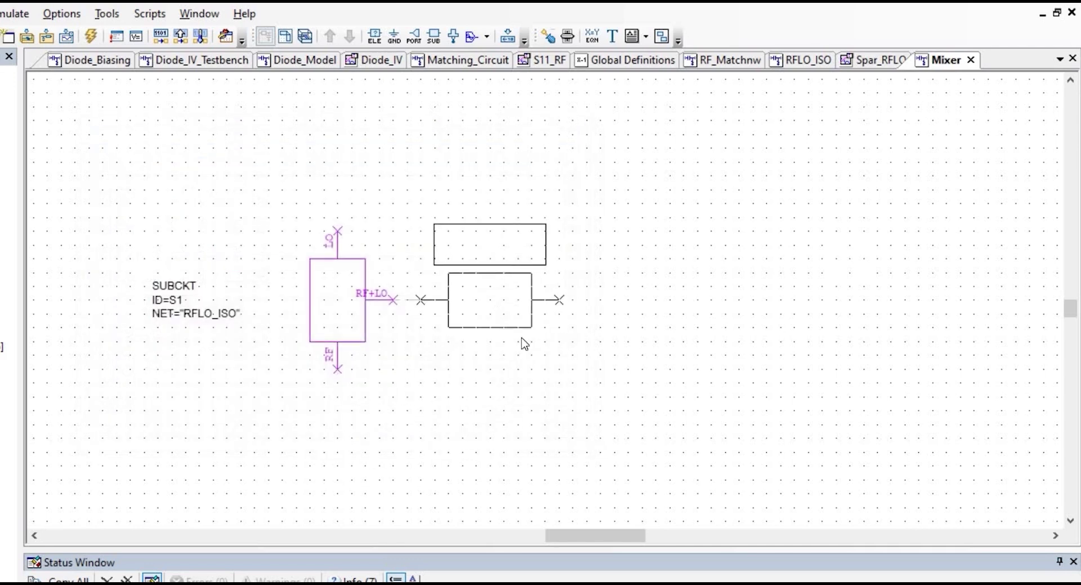
{"action": "left_click", "coordinate": [532, 389]}
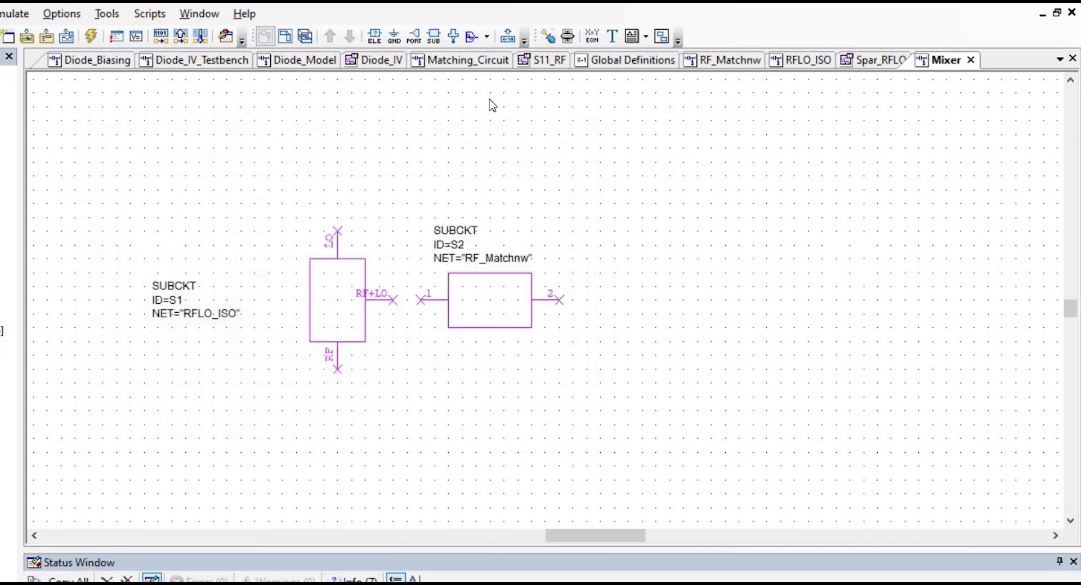
Insert the Diode_Biasing subcircuit with normal grounding after RF_Matchnw, with its IN pin facing pin 2
{"action": "left_click", "coordinate": [434, 37]}
{"action": "left_click", "coordinate": [138, 219]}
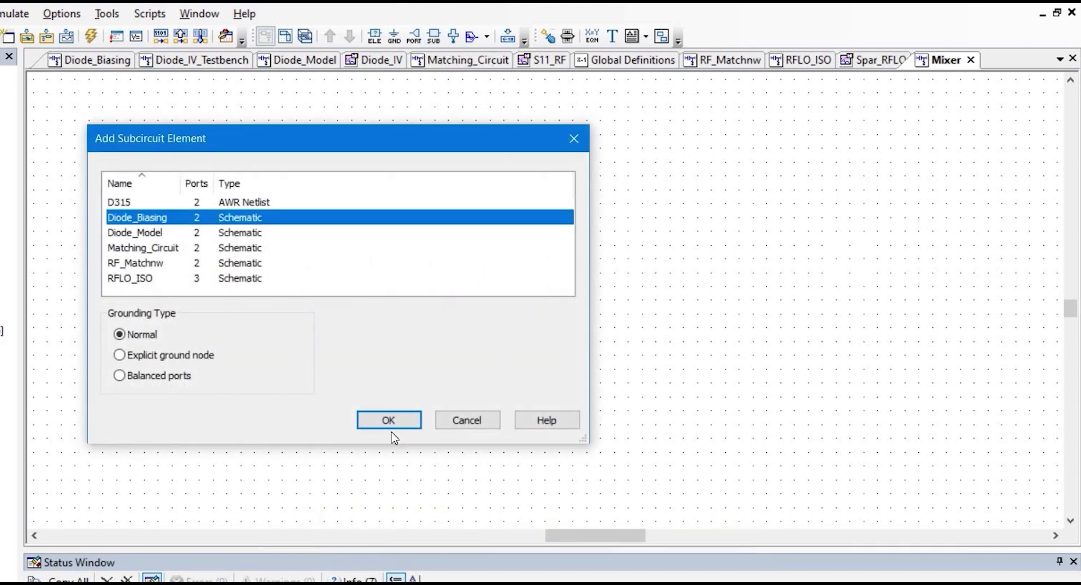
{"action": "left_click", "coordinate": [388, 420]}
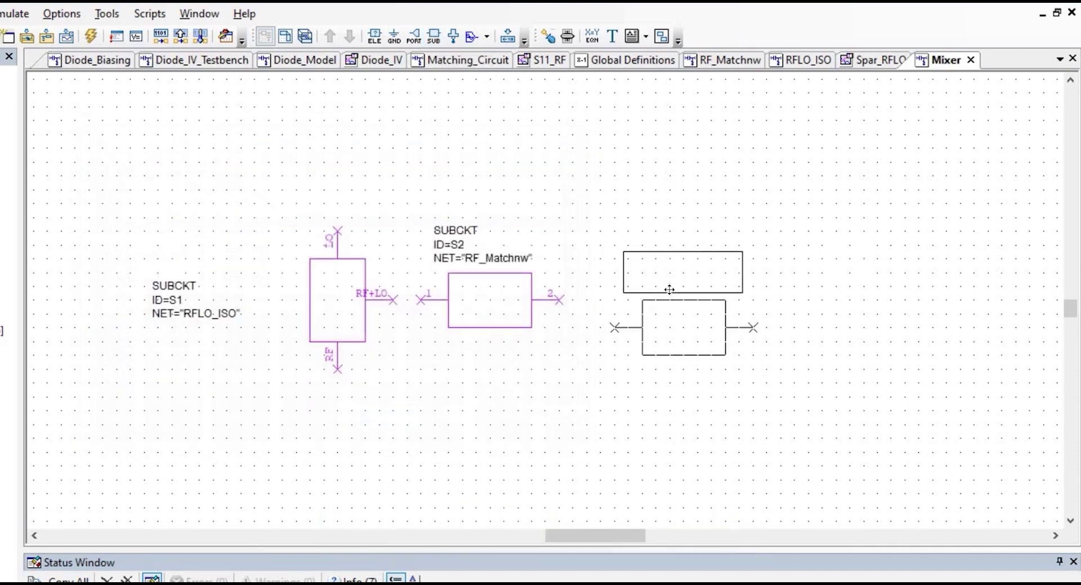
{"action": "left_click", "coordinate": [659, 273]}
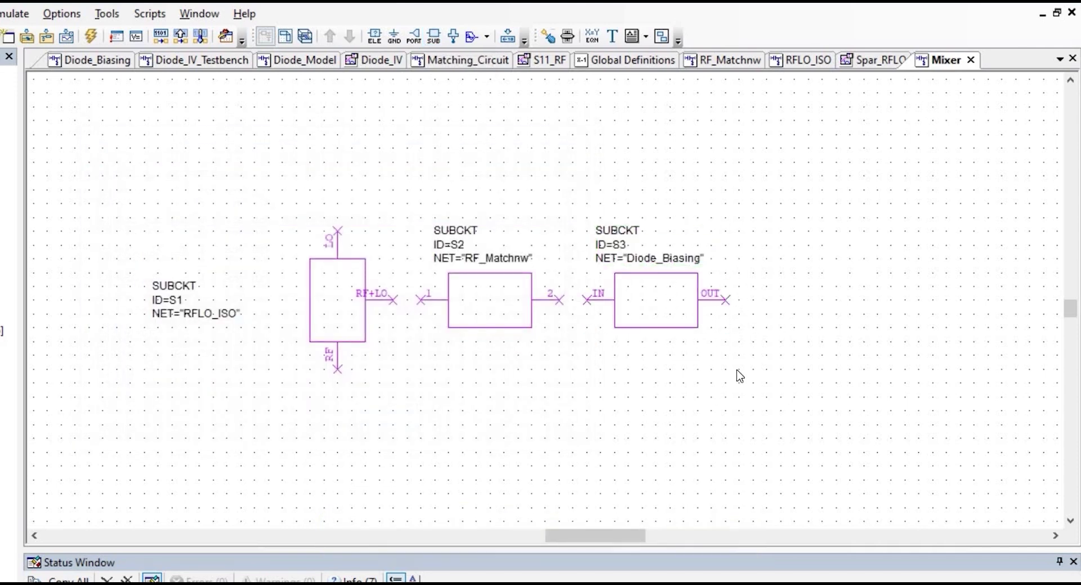
Wire RF+LO to pin 1 of RF_Matchnw, and pin 2 to the IN pin of Diode_Biasing
{"action": "left_click", "coordinate": [393, 300]}
{"action": "left_click", "coordinate": [420, 300]}
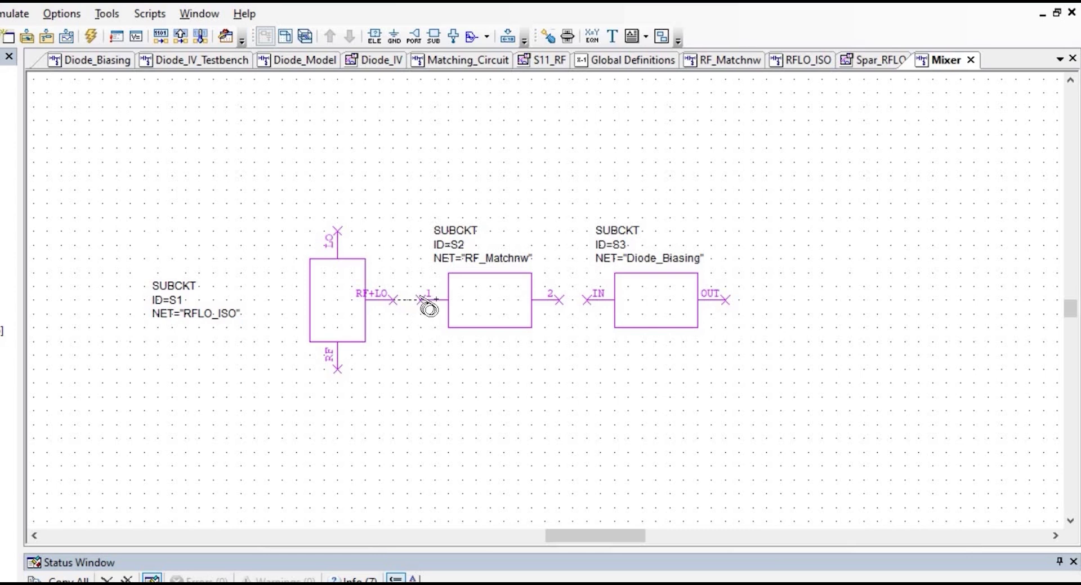
{"action": "left_click", "coordinate": [558, 300]}
{"action": "left_click", "coordinate": [586, 300]}
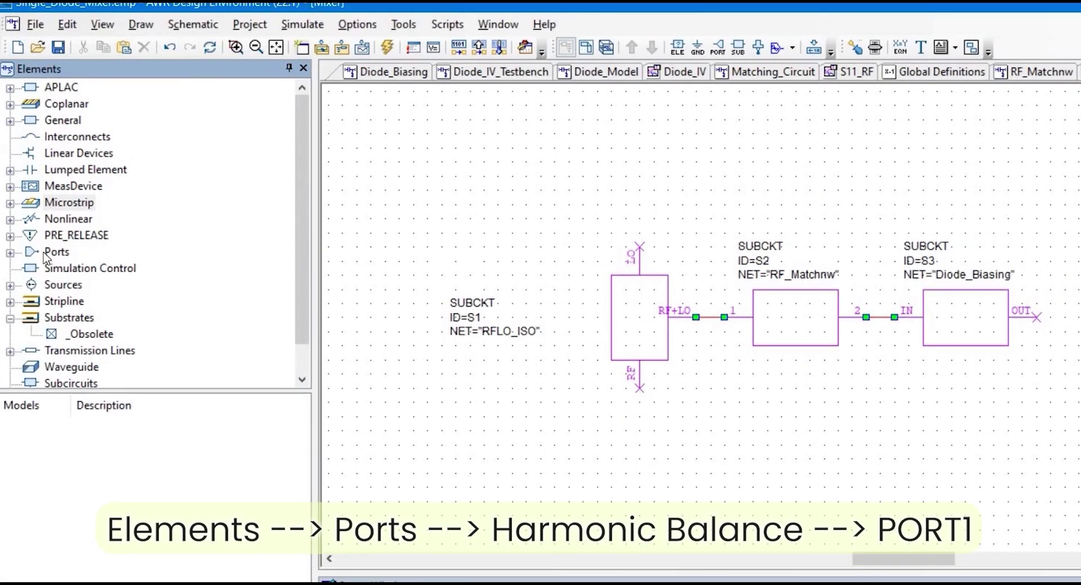
Attach a harmonic balance PORT1 element, rotated to point up, to the RF pin and lower it on a short wire
{"action": "double_click", "coordinate": [47, 251]}
{"action": "left_click", "coordinate": [109, 268]}
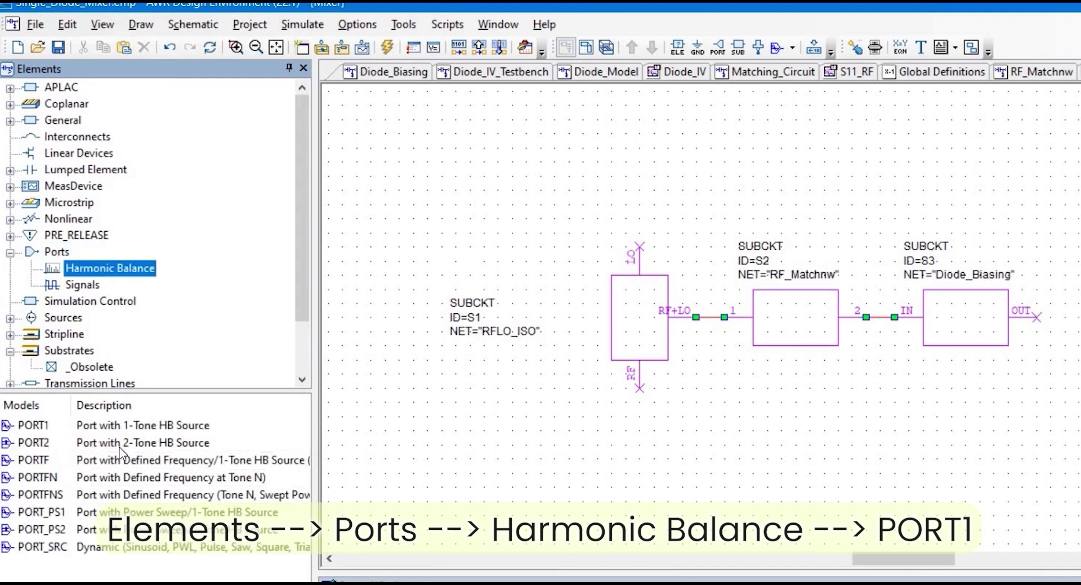
{"action": "left_click", "coordinate": [48, 429]}
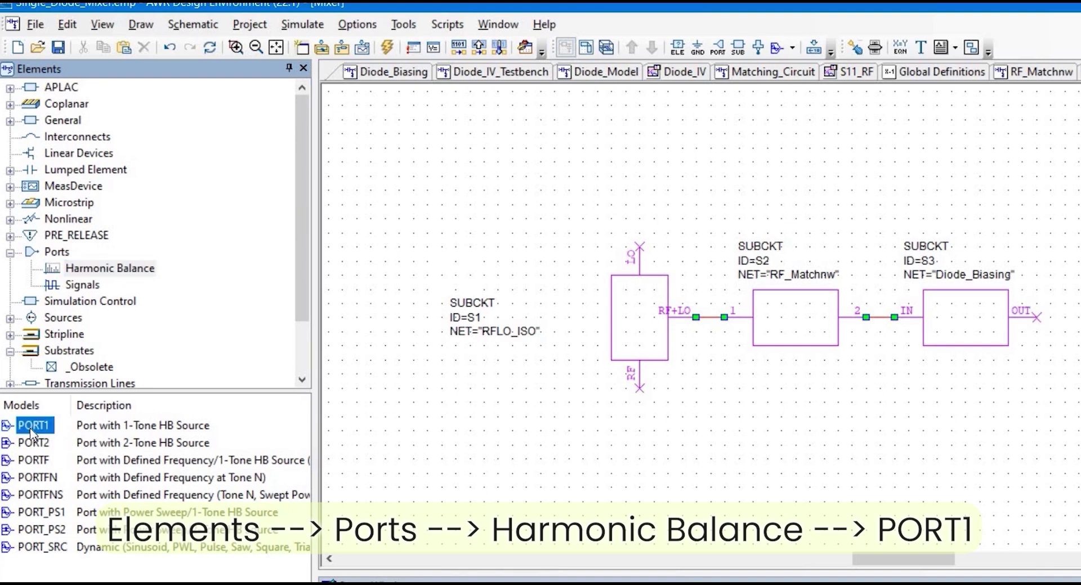
{"action": "left_click_drag", "start_coordinate": [29, 428], "coordinate": [633, 422]}
{"action": "right_click", "coordinate": [632, 414]}
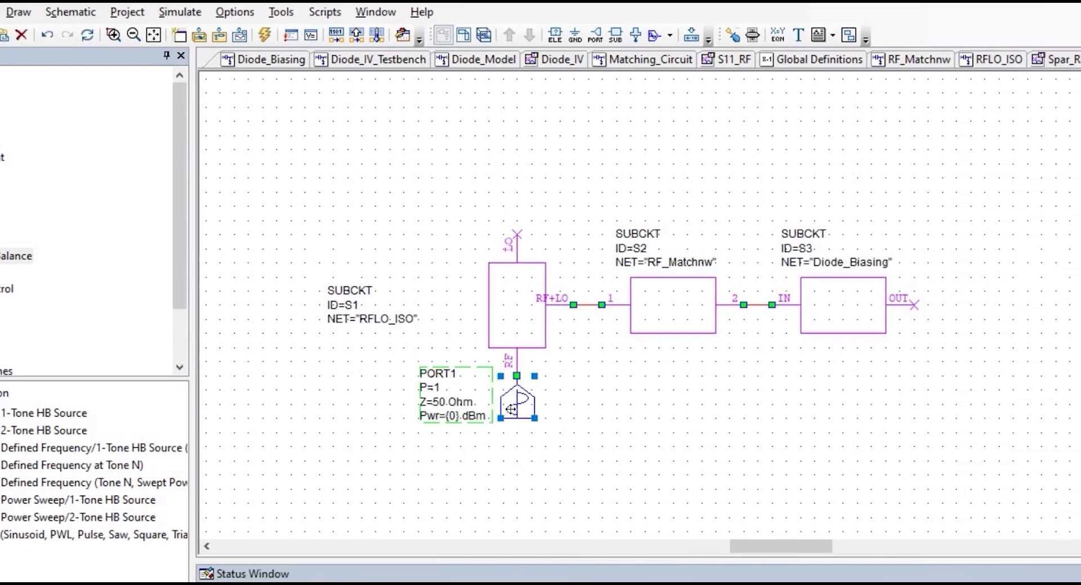
{"action": "left_click_drag", "start_coordinate": [511, 409], "coordinate": [510, 466]}
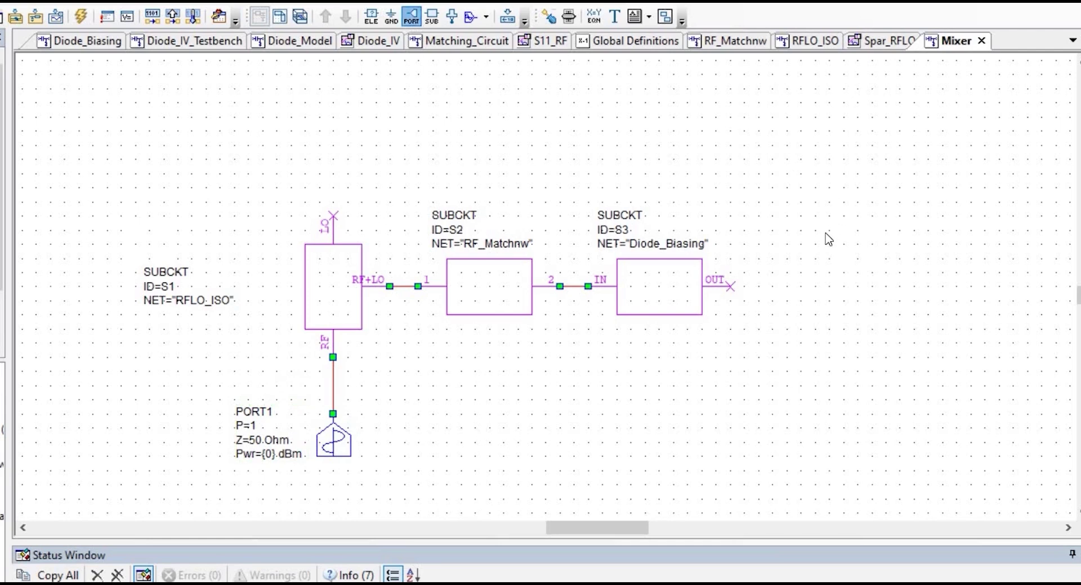
Add a plain termination port at the OUT pin of Diode_Biasing and offset it on a short wire
{"action": "left_click", "coordinate": [413, 19]}
{"action": "left_click", "coordinate": [755, 295]}
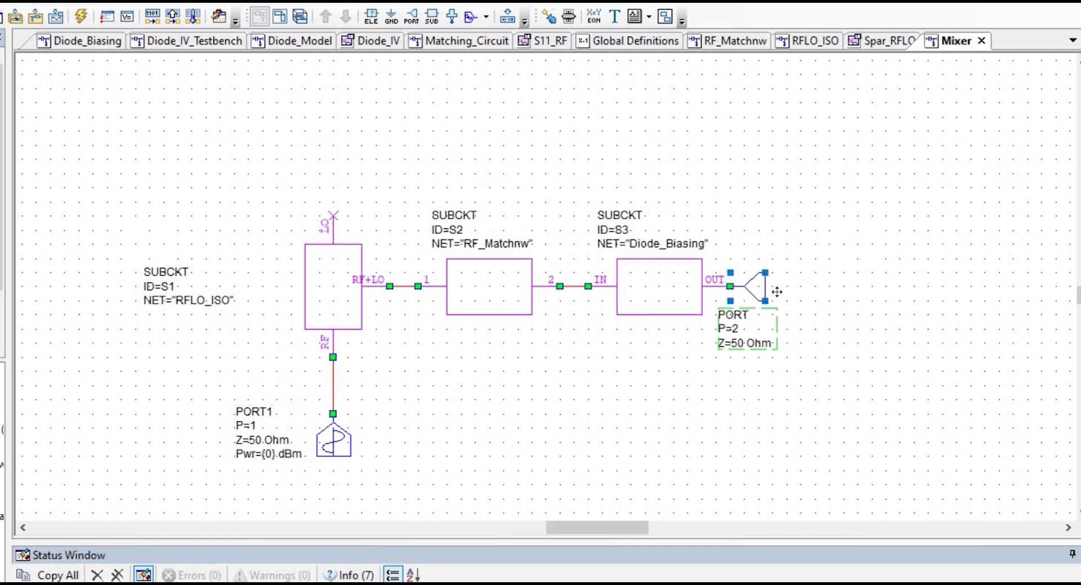
{"action": "left_click_drag", "start_coordinate": [757, 288], "coordinate": [783, 288]}
{"action": "left_click", "coordinate": [569, 135]}
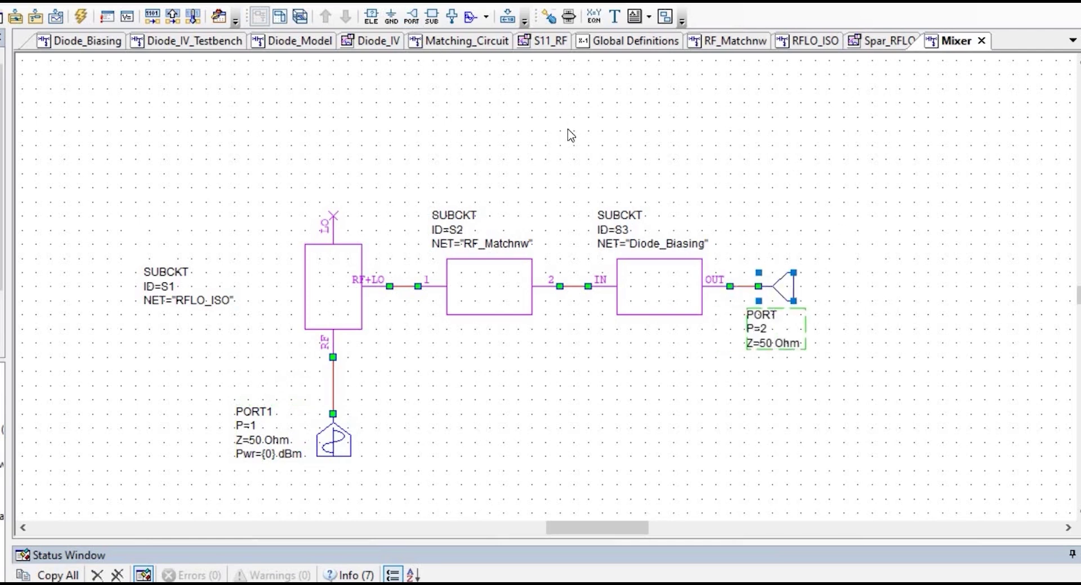
Place a downward-facing copy of the RF source port on a short wire above the LO pin and move its label to the other side
{"action": "left_click", "coordinate": [338, 440]}
{"action": "key", "text": "ctrl+c"}
{"action": "key", "text": "ctrl+v"}
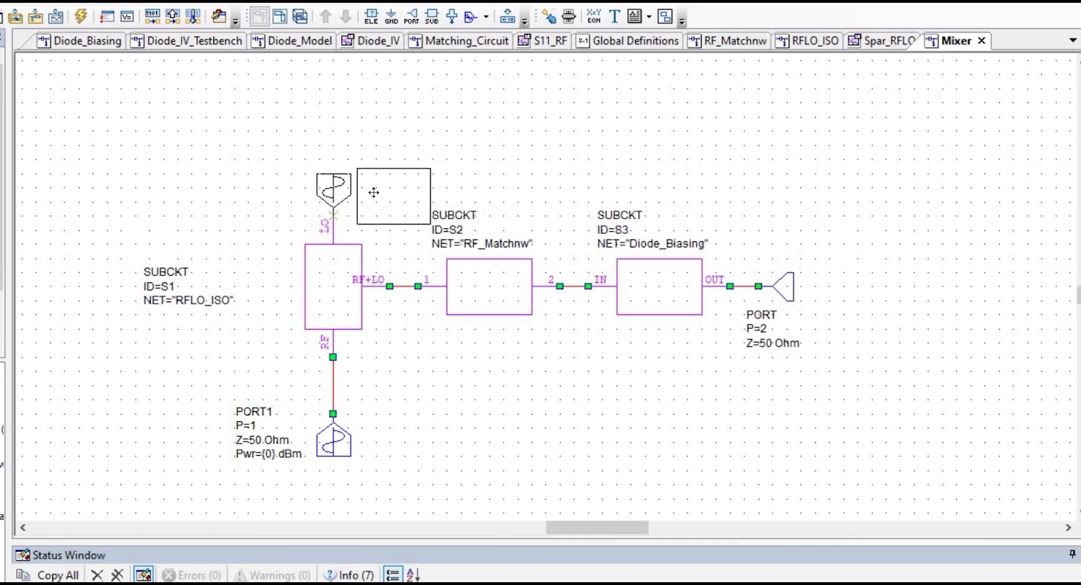
{"action": "left_click", "coordinate": [332, 193]}
{"action": "left_click_drag", "start_coordinate": [327, 147], "coordinate": [328, 138]}
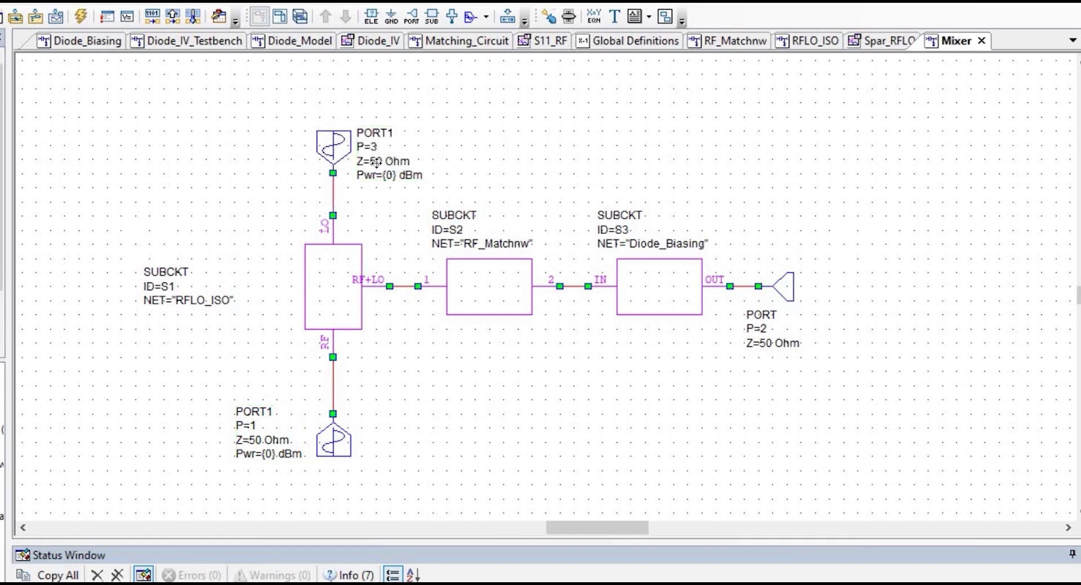
{"action": "left_click_drag", "start_coordinate": [377, 164], "coordinate": [273, 168]}
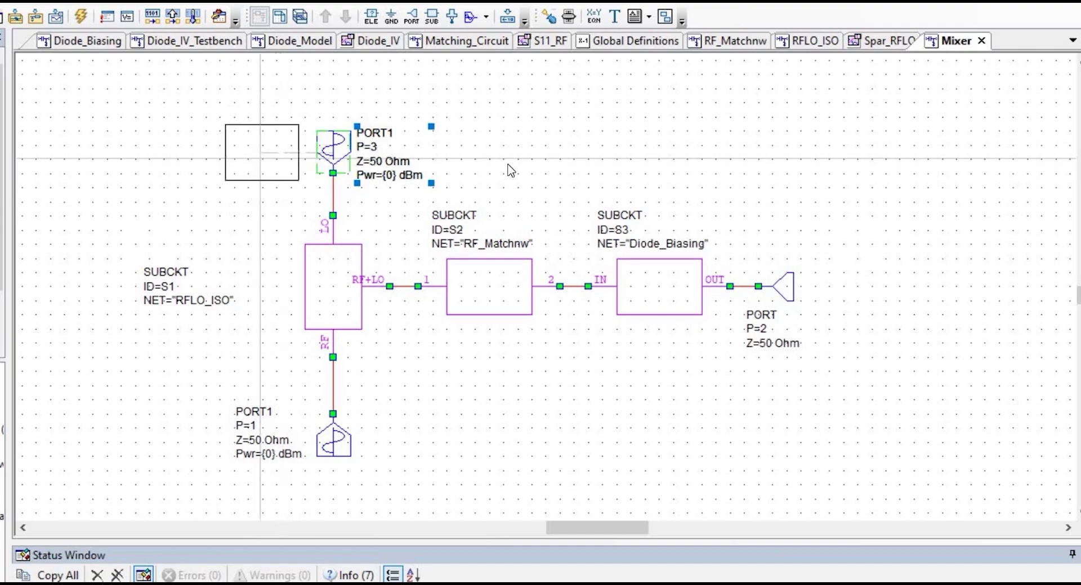
{"action": "left_click", "coordinate": [392, 453]}
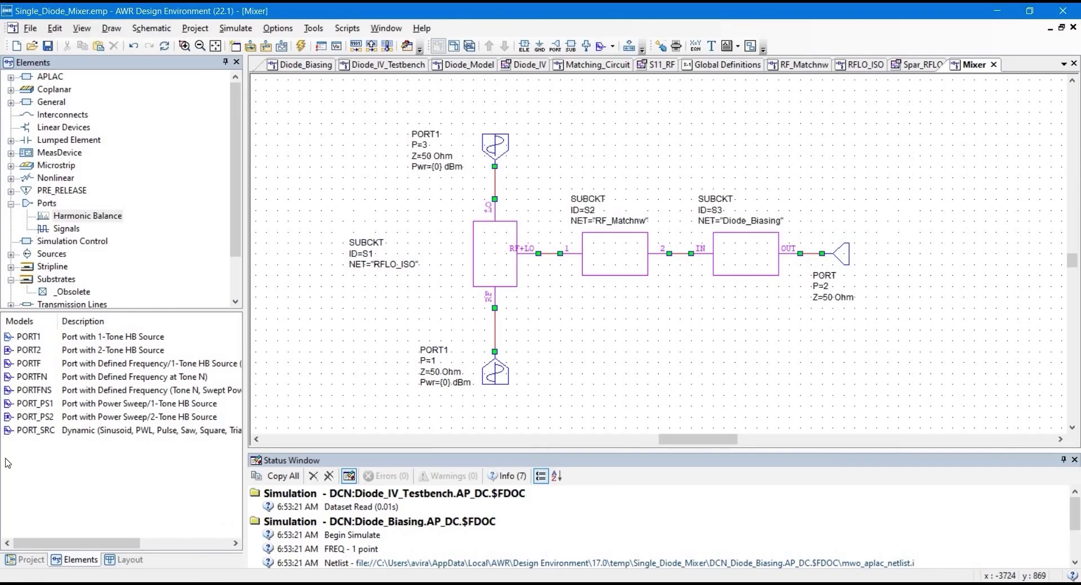
Override the project default frequencies for the Mixer schematic with a single point of 4.25 GHz
{"action": "left_click", "coordinate": [22, 564]}
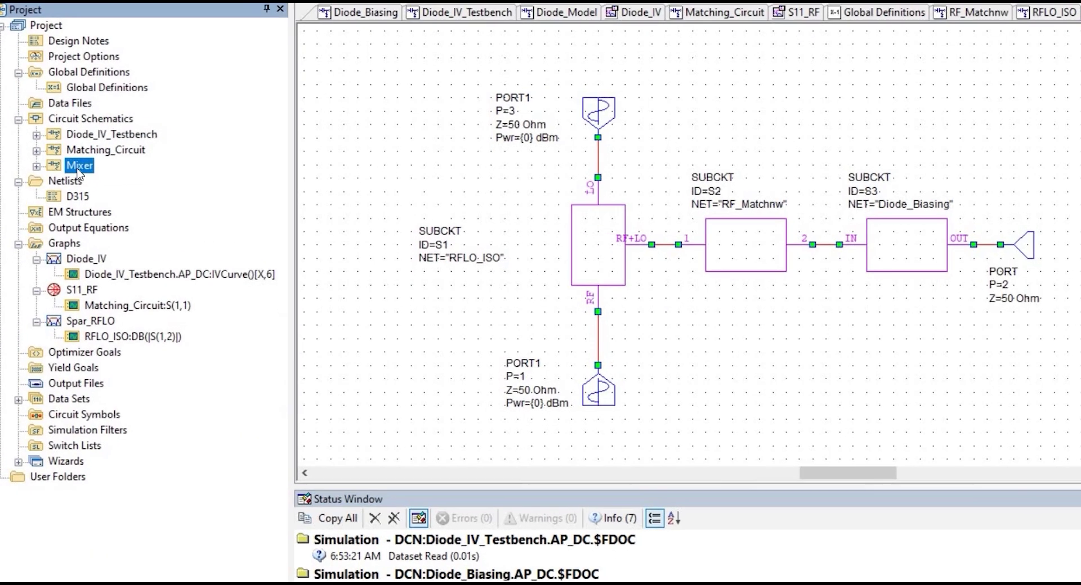
{"action": "right_click", "coordinate": [79, 166]}
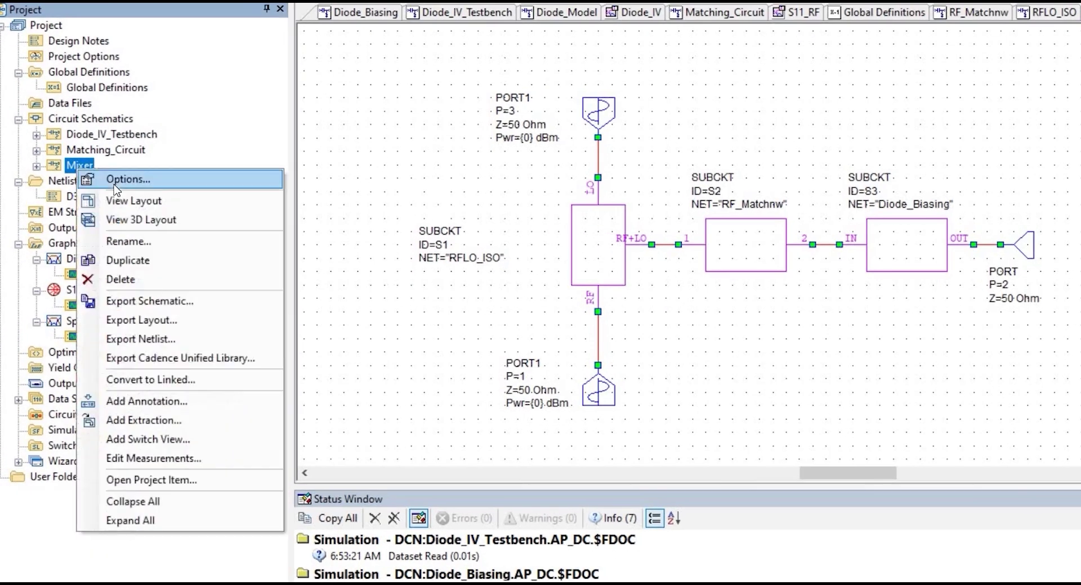
{"action": "left_click", "coordinate": [463, 251]}
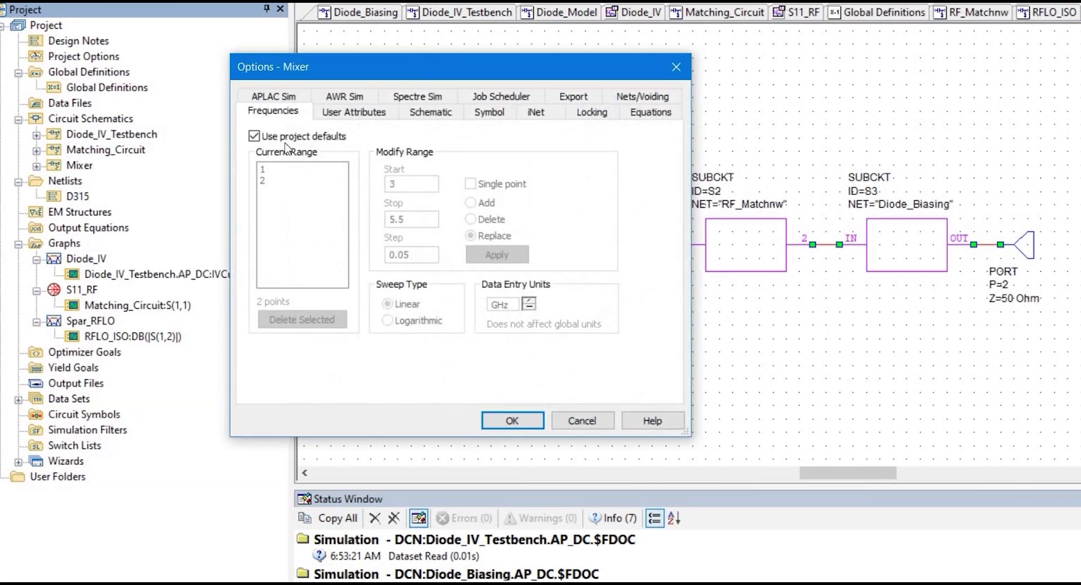
{"action": "left_click", "coordinate": [312, 140]}
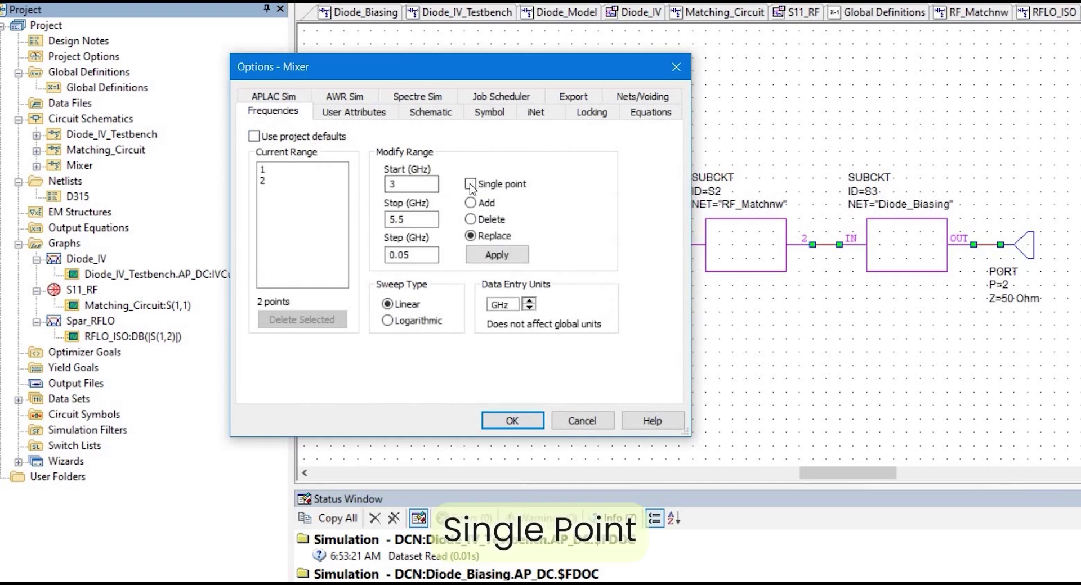
{"action": "left_click", "coordinate": [470, 184]}
{"action": "double_click", "coordinate": [405, 182]}
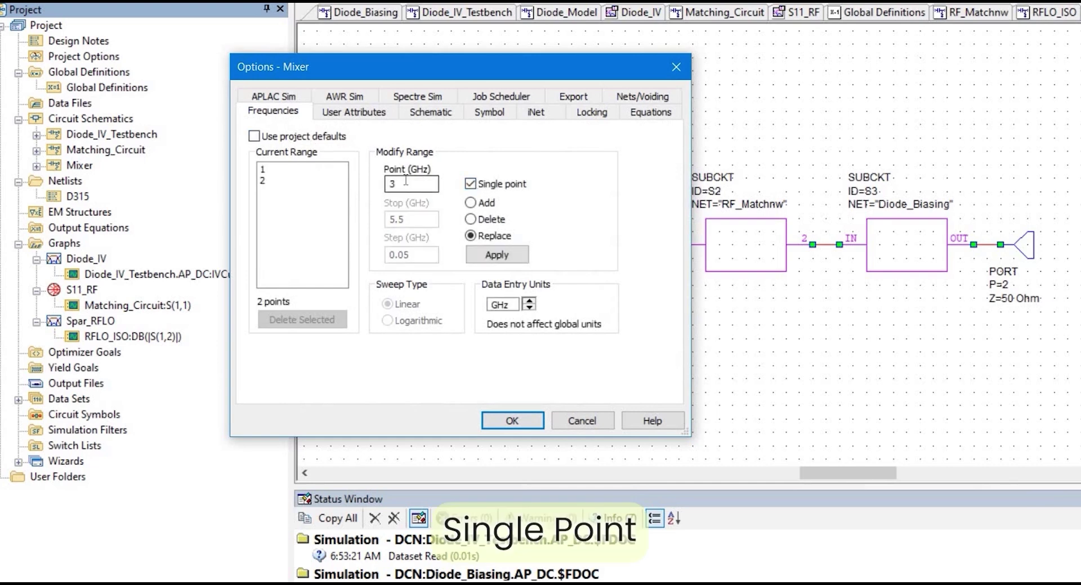
{"action": "type", "text": "4.25"}
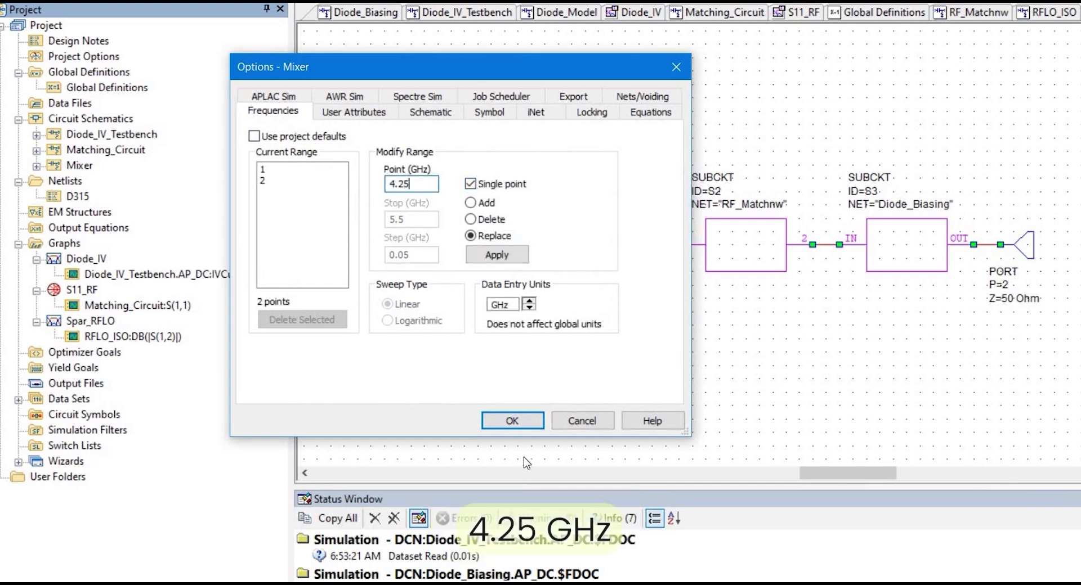
{"action": "left_click", "coordinate": [512, 421]}
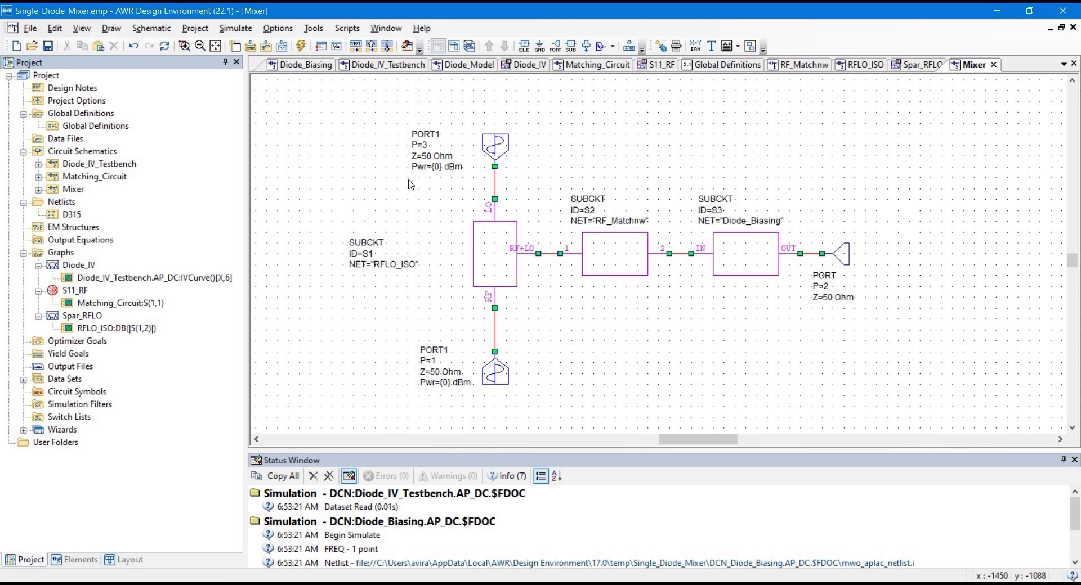
Set the tone type of the LO source port to Tone 2
{"action": "double_click", "coordinate": [498, 149]}
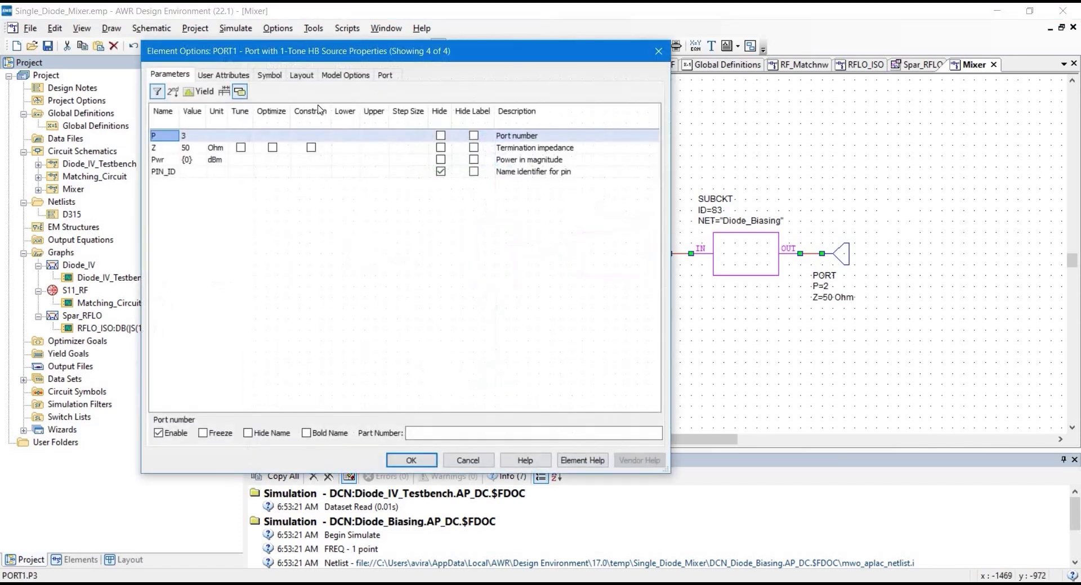
{"action": "left_click", "coordinate": [330, 112]}
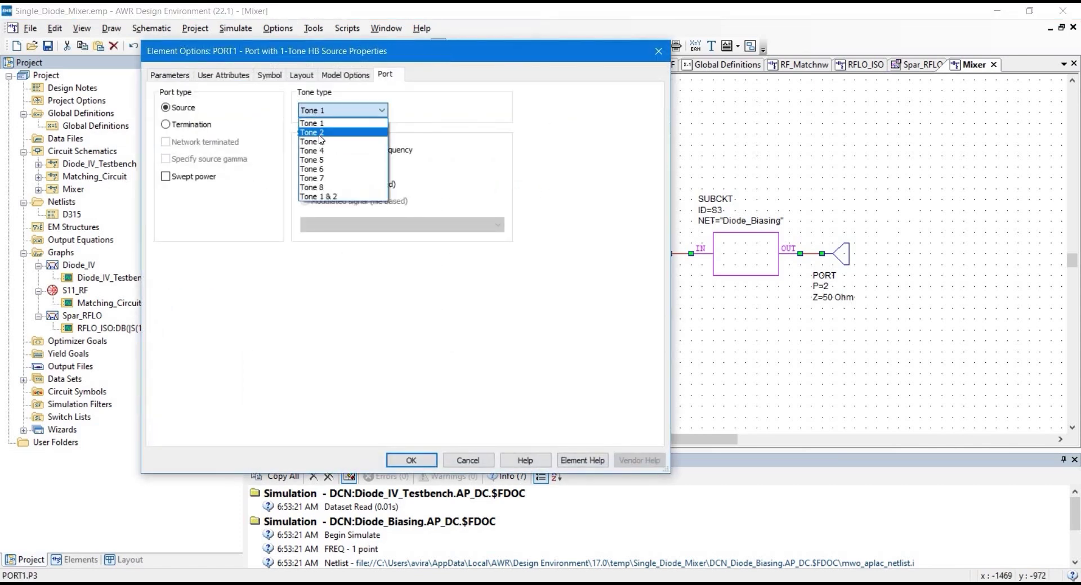
{"action": "left_click", "coordinate": [330, 130]}
{"action": "left_click", "coordinate": [412, 460]}
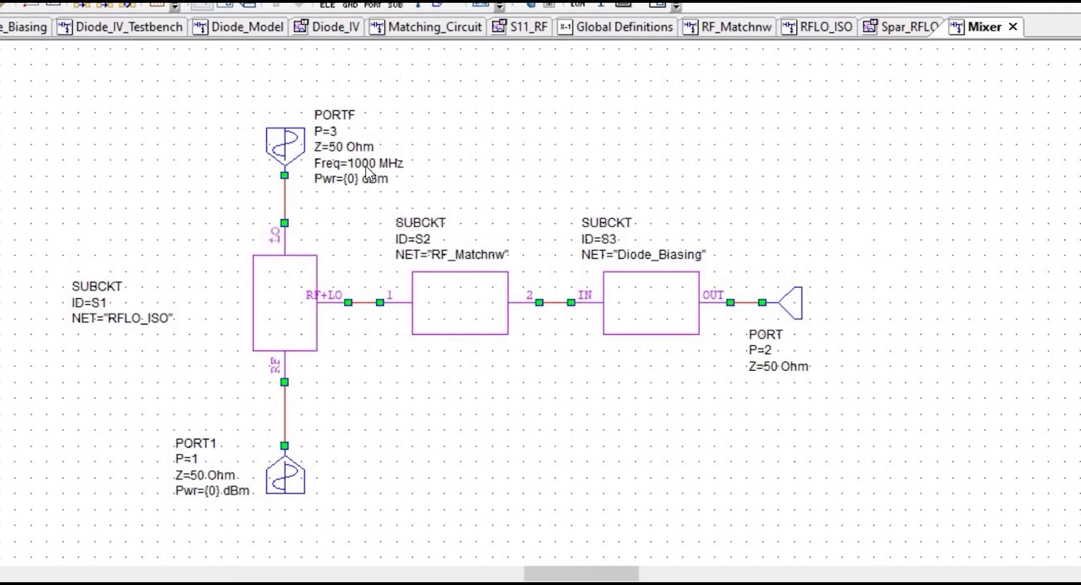
Set the LO port's frequency to 3750 MHz and its power to the variable P_LO
{"action": "double_click", "coordinate": [550, 161]}
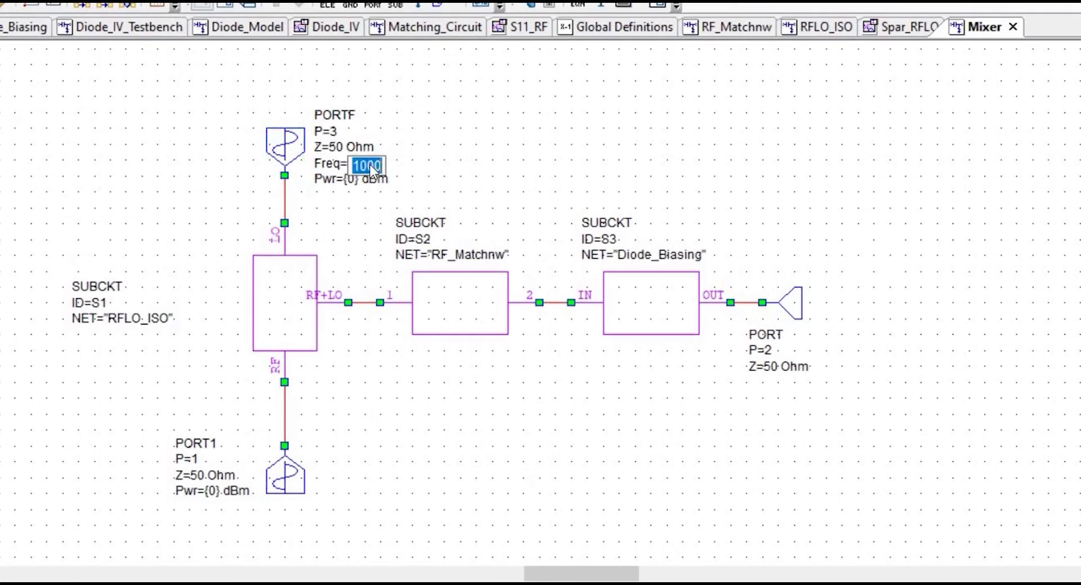
{"action": "key", "text": "Return"}
{"action": "double_click", "coordinate": [362, 164]}
{"action": "type", "text": "3750"}
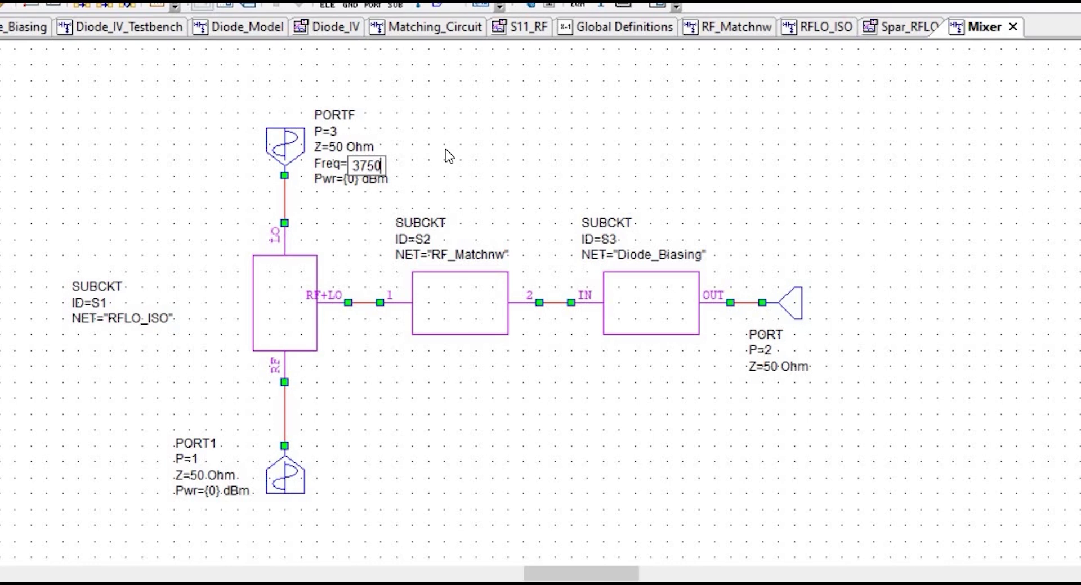
{"action": "key", "text": "Return"}
{"action": "double_click", "coordinate": [357, 181]}
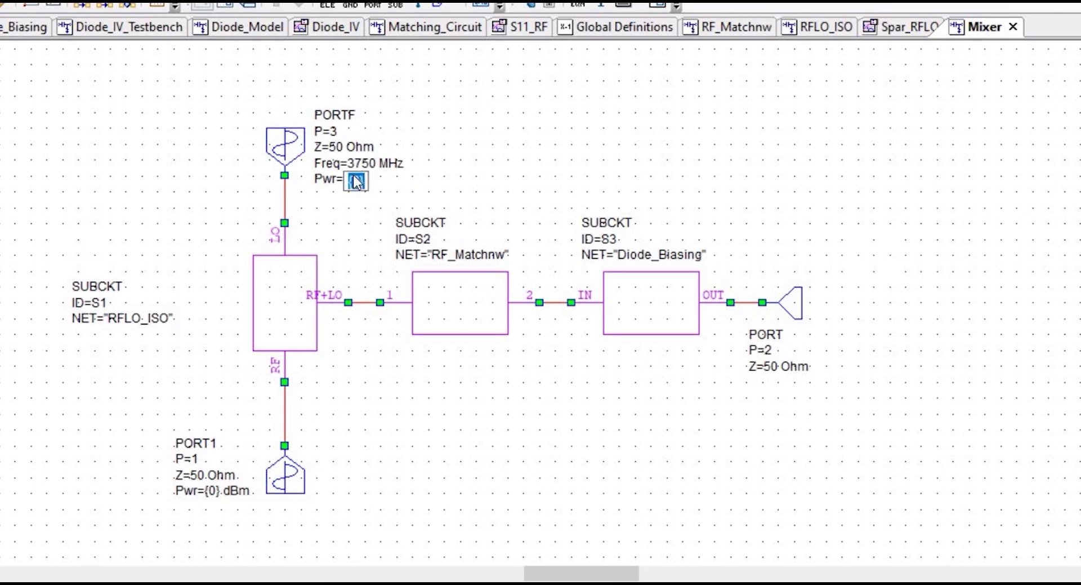
{"action": "type", "text": "P_LO"}
{"action": "key", "text": "Return"}
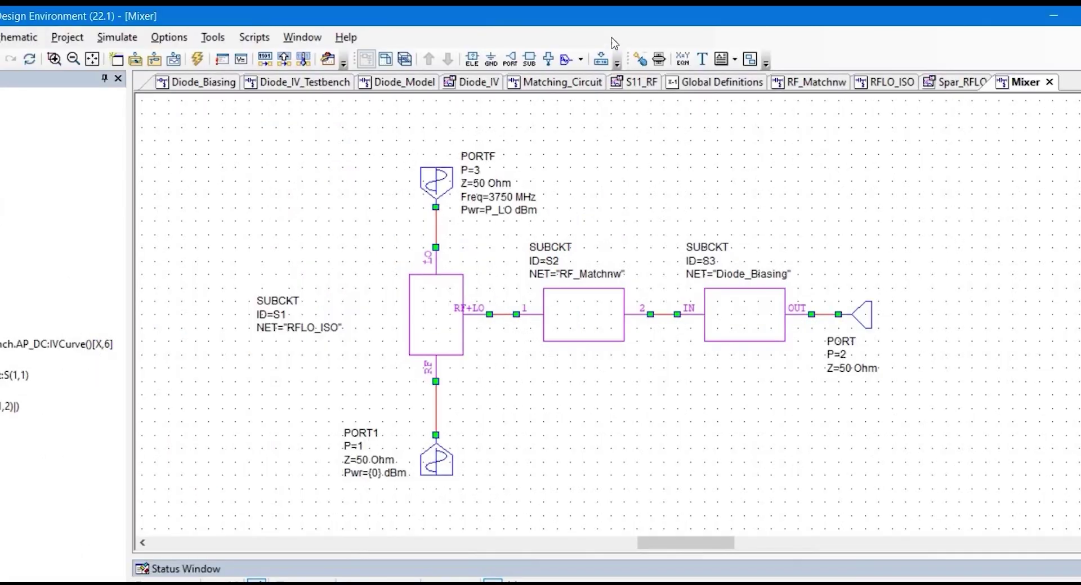
Add the equation P_LO=0 to the Mixer schematic and position it beside the LO port
{"action": "left_click", "coordinate": [252, 159]}
{"action": "type", "text": "P_LO"}
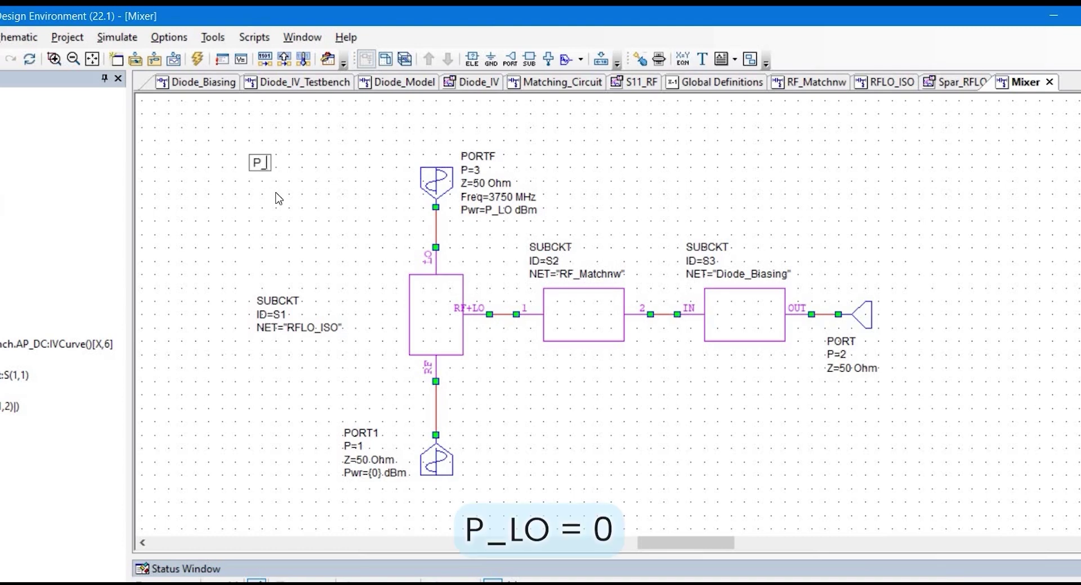
{"action": "type", "text": "=0"}
{"action": "left_click", "coordinate": [299, 239]}
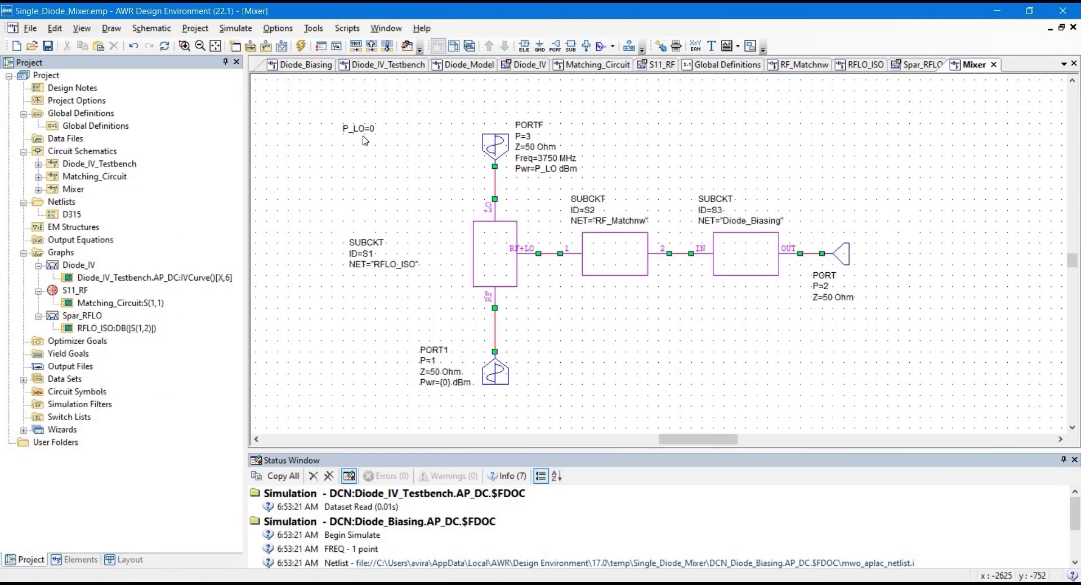
{"action": "left_click_drag", "start_coordinate": [263, 160], "coordinate": [301, 186]}
{"action": "left_click_drag", "start_coordinate": [386, 150], "coordinate": [397, 151]}
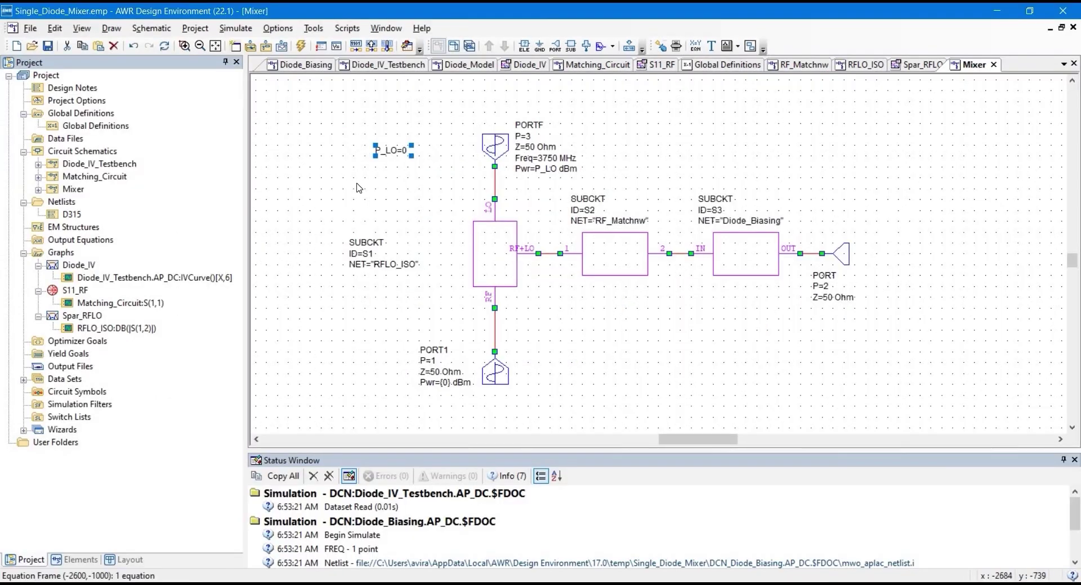
{"action": "left_click", "coordinate": [359, 187]}
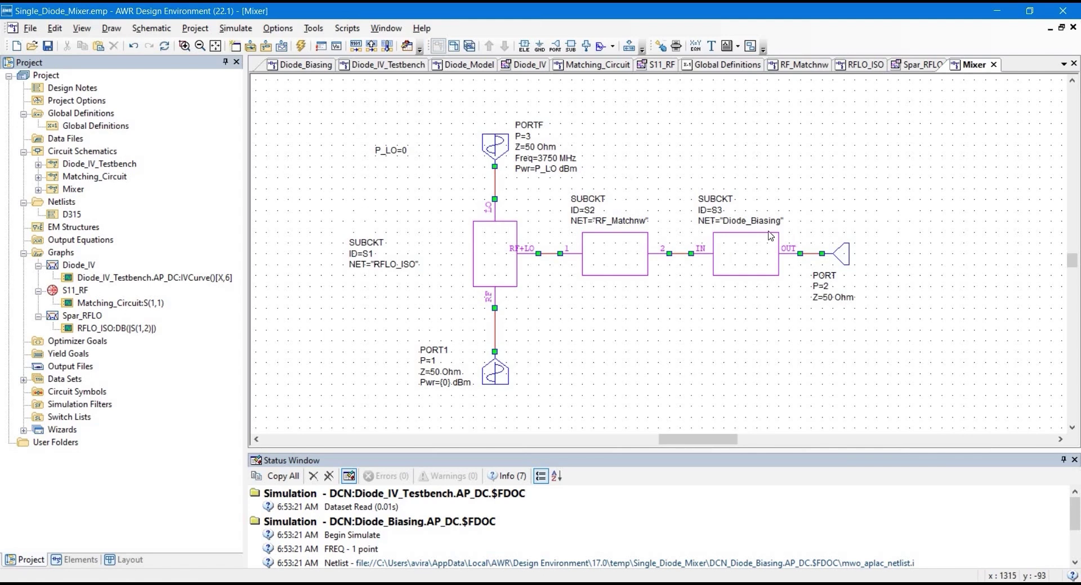